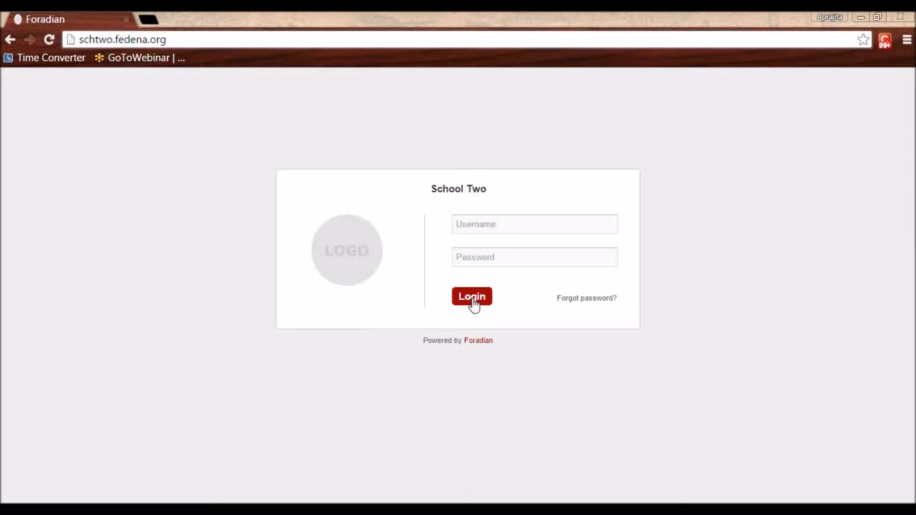
Log in with the administrator username and password, and decline Chrome's offer to save the password
click(496, 229)
text(admin)
key(Tab)
text(admin123)
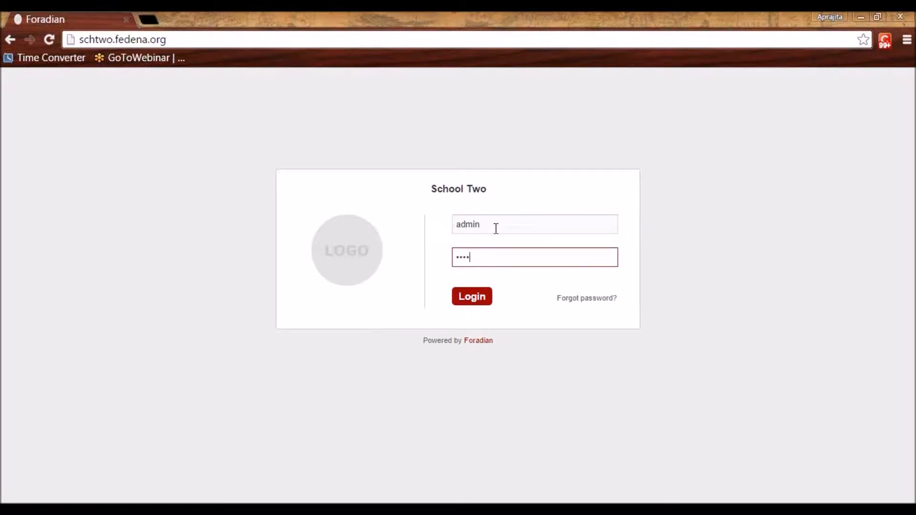
key(Return)
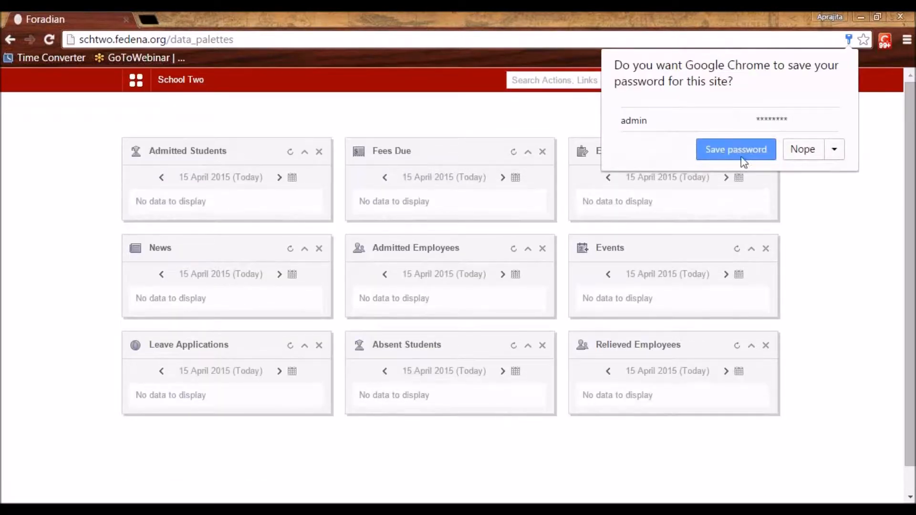
click(806, 155)
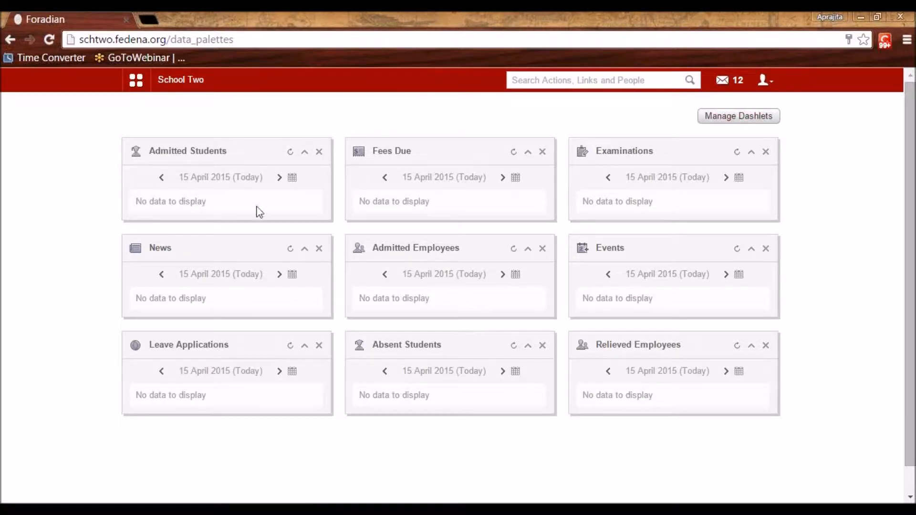
View the dashlet choices without changes, then go to Administration > Settings
click(727, 117)
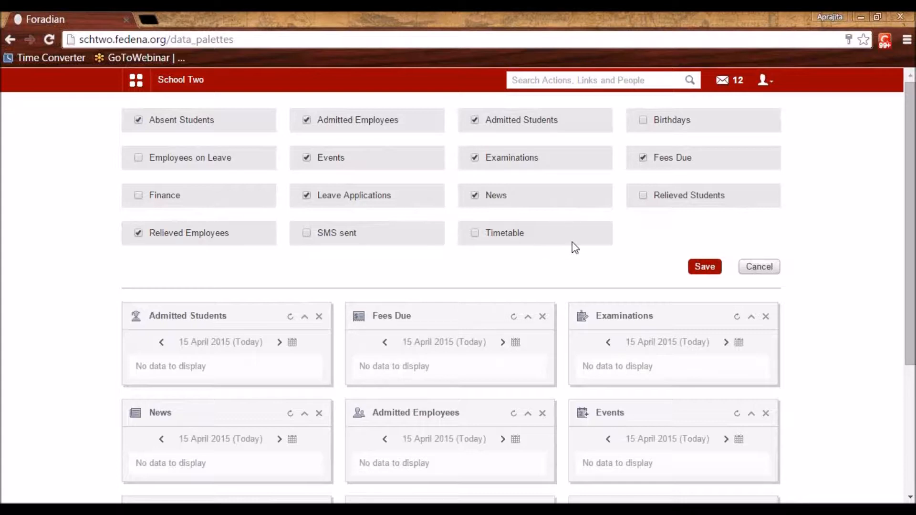
click(759, 266)
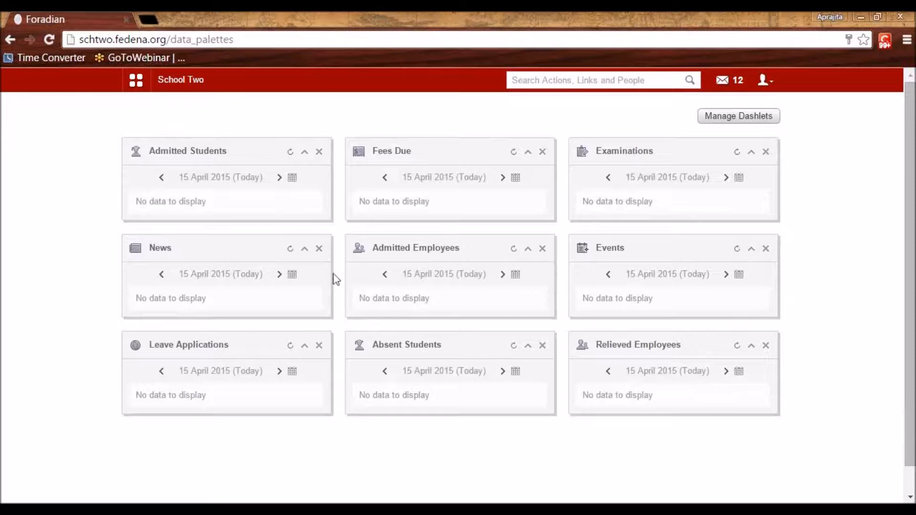
click(141, 94)
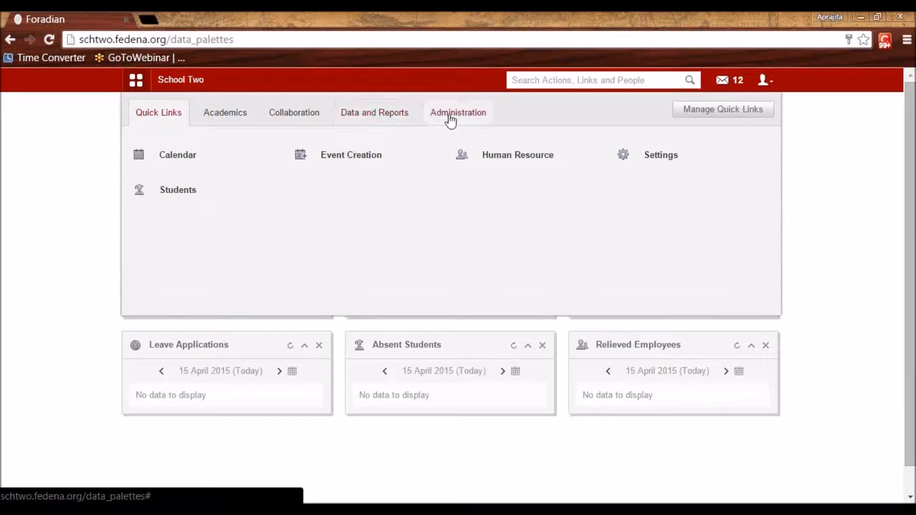
click(451, 117)
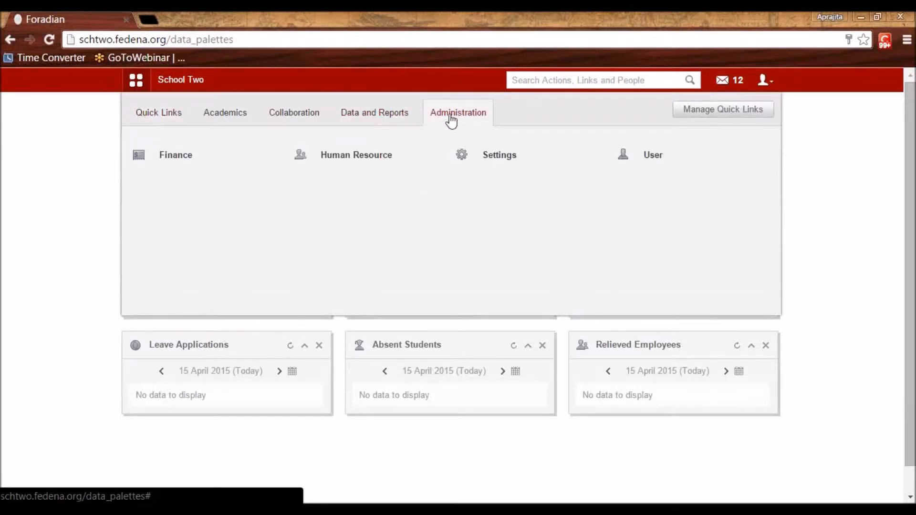
click(503, 160)
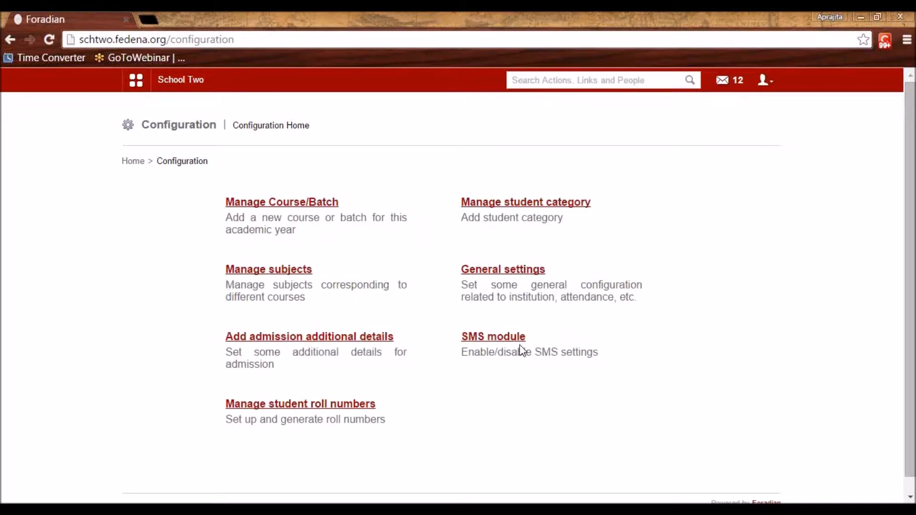
Open General settings and review the school name, address and phone fields
click(487, 270)
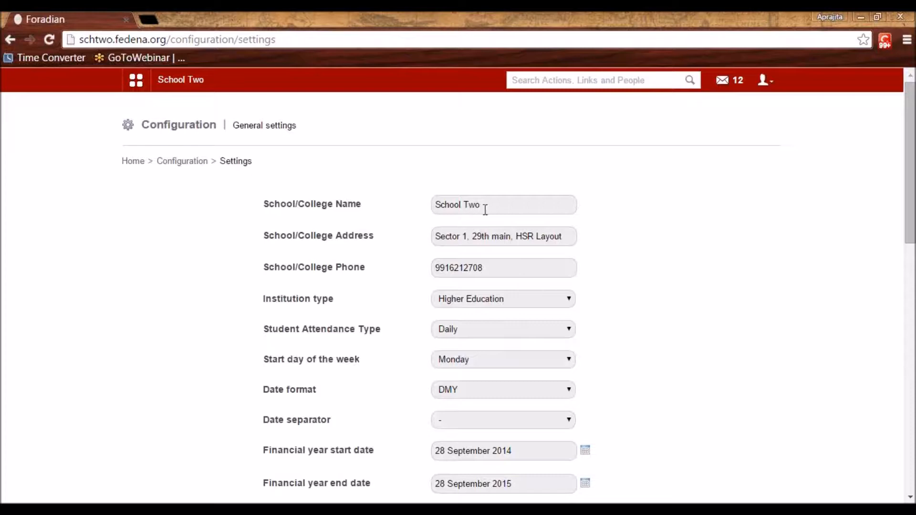
drag(488, 205, 434, 204)
click(686, 249)
click(509, 236)
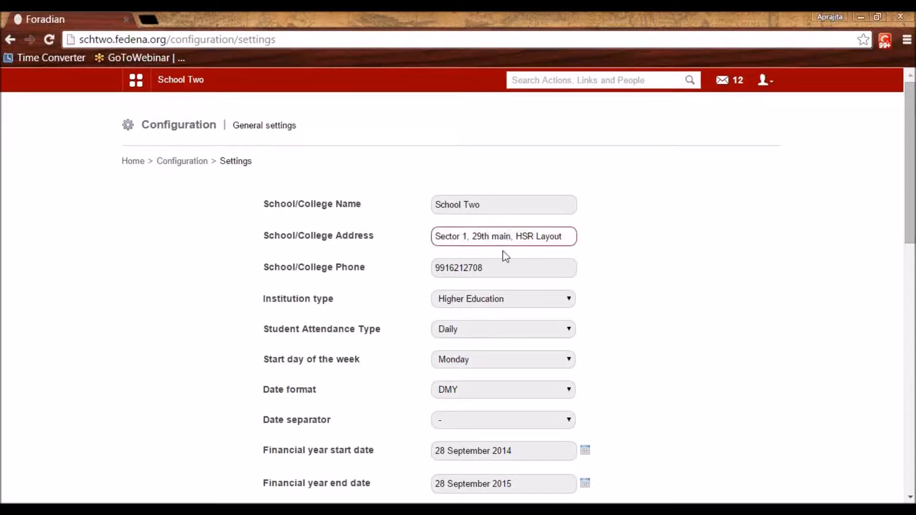
click(499, 266)
scroll(500, 268, down, 5)
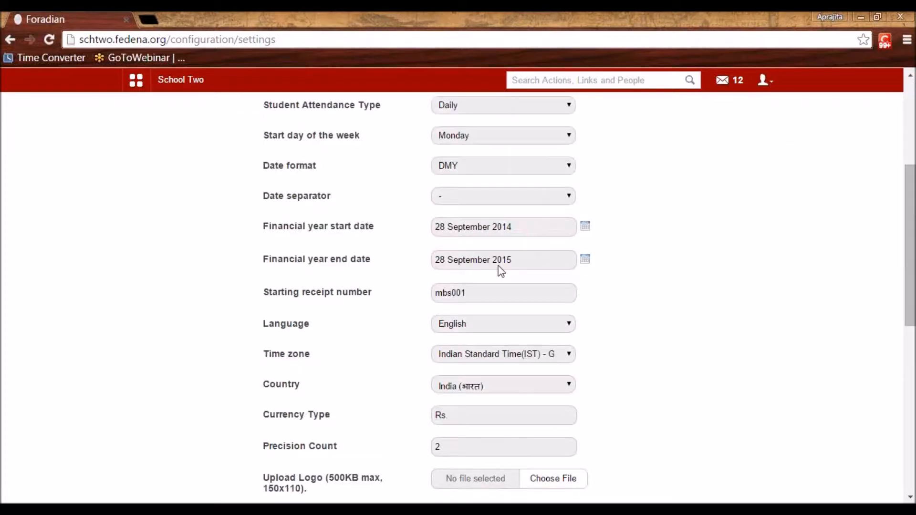
scroll(501, 271, up, 5)
Check institution type, attendance and week start, keeping Higher Education, Daily and Monday
click(488, 299)
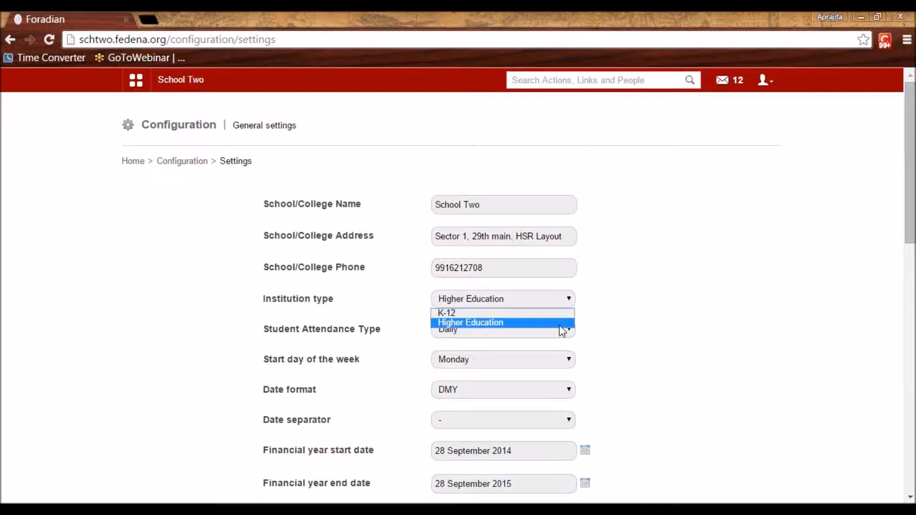
click(714, 342)
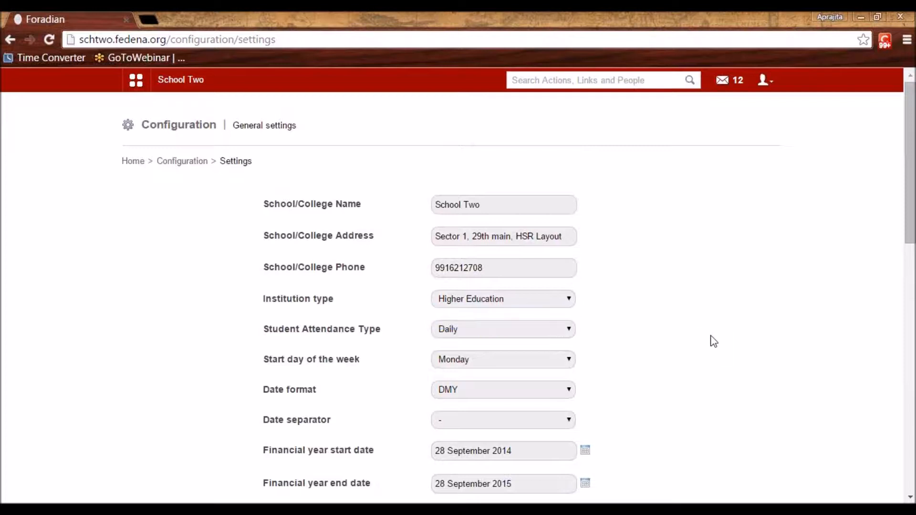
click(449, 334)
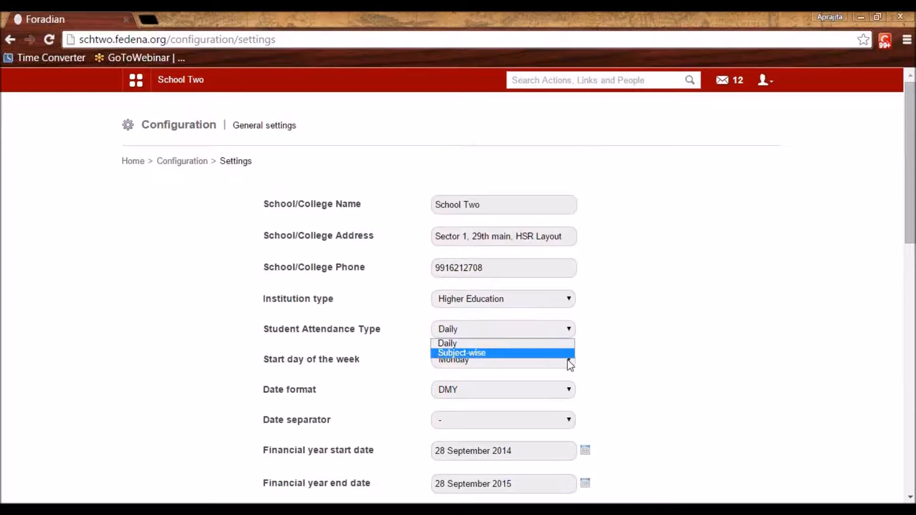
click(650, 365)
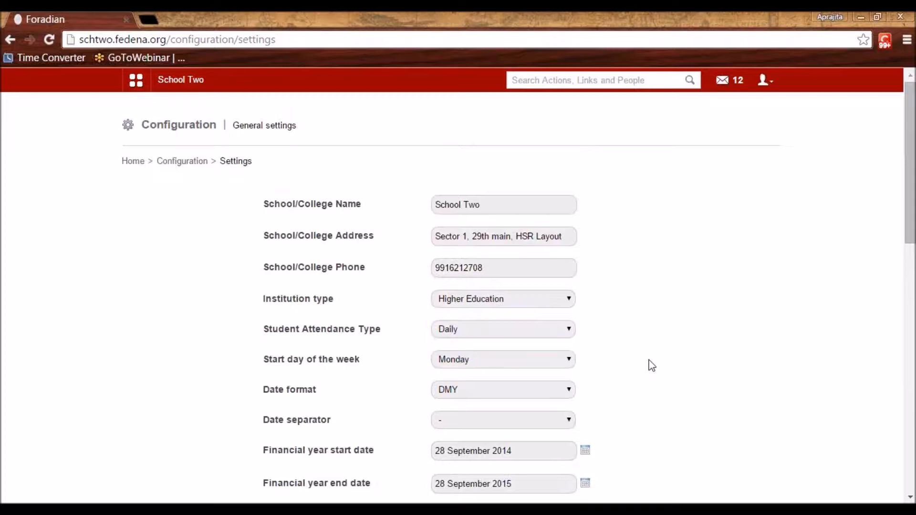
click(525, 360)
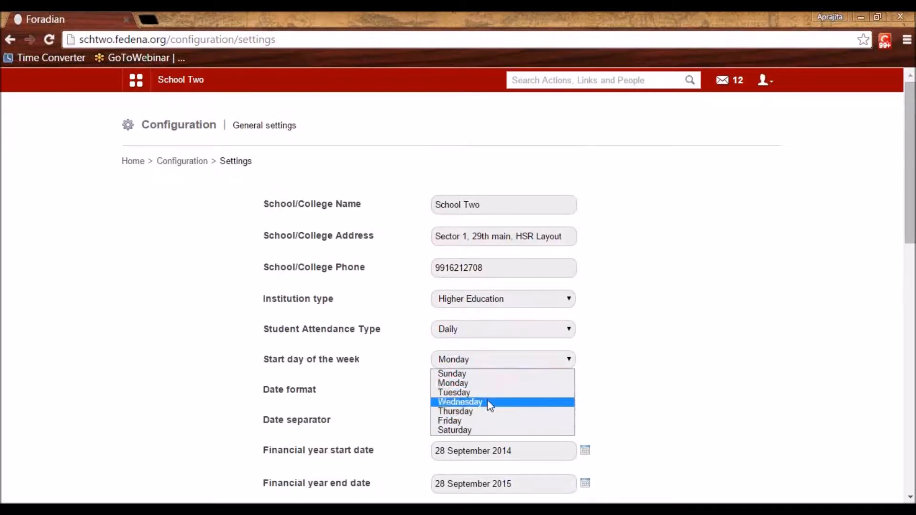
click(876, 321)
Check the date format and separator options, keeping DMY and the '-' separator
scroll(681, 367, down, 5)
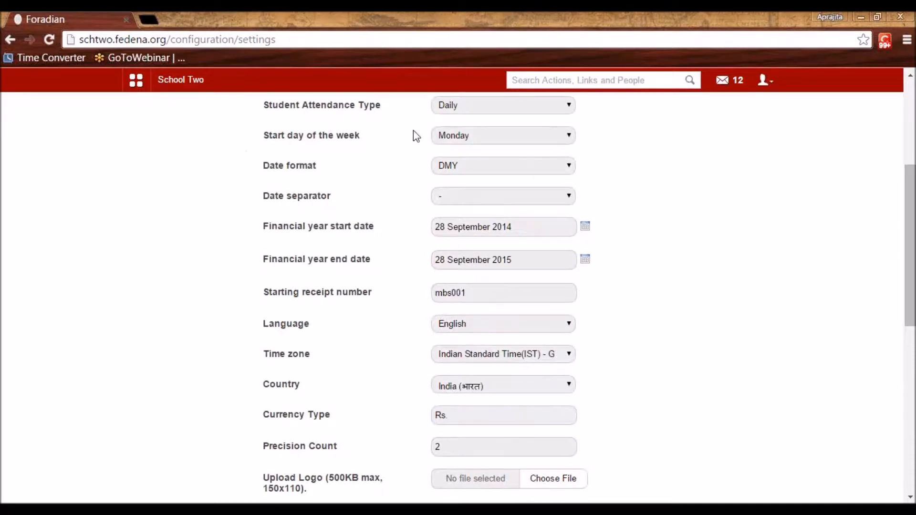
scroll(485, 138, up, 5)
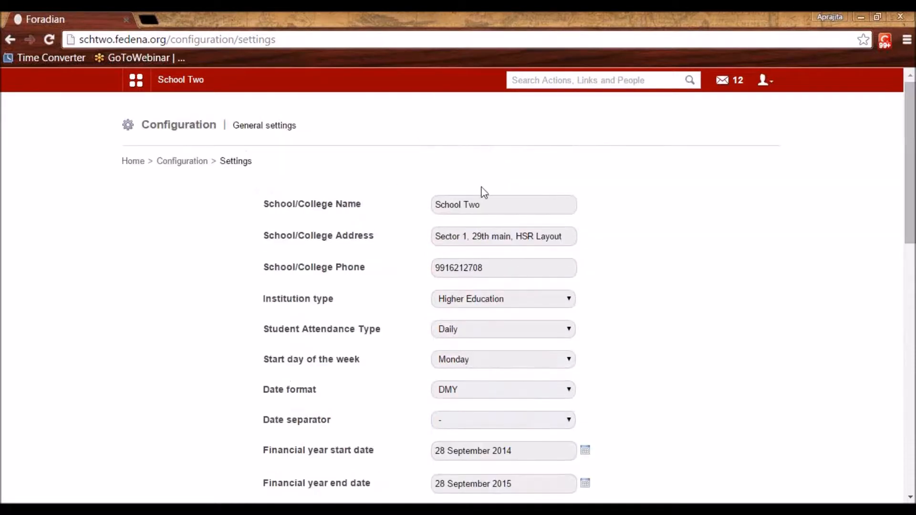
click(465, 393)
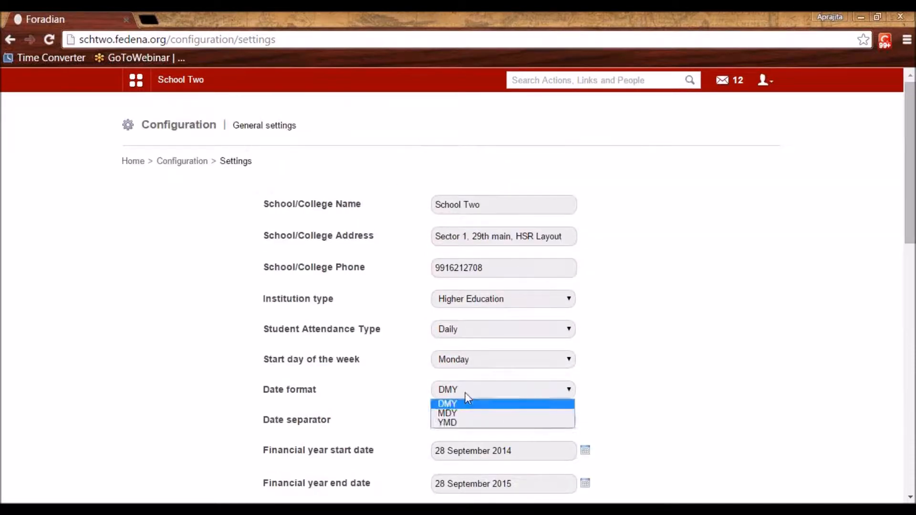
click(476, 431)
click(466, 421)
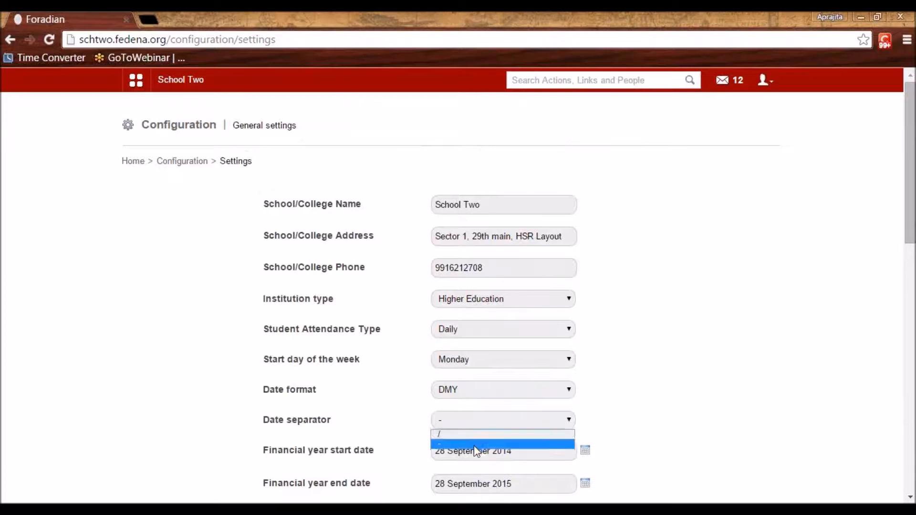
click(656, 400)
scroll(657, 400, down, 5)
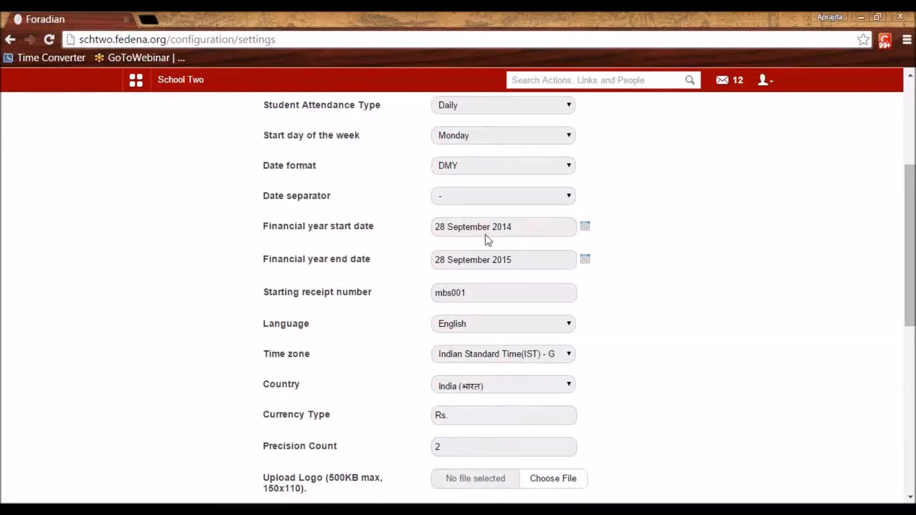
click(586, 228)
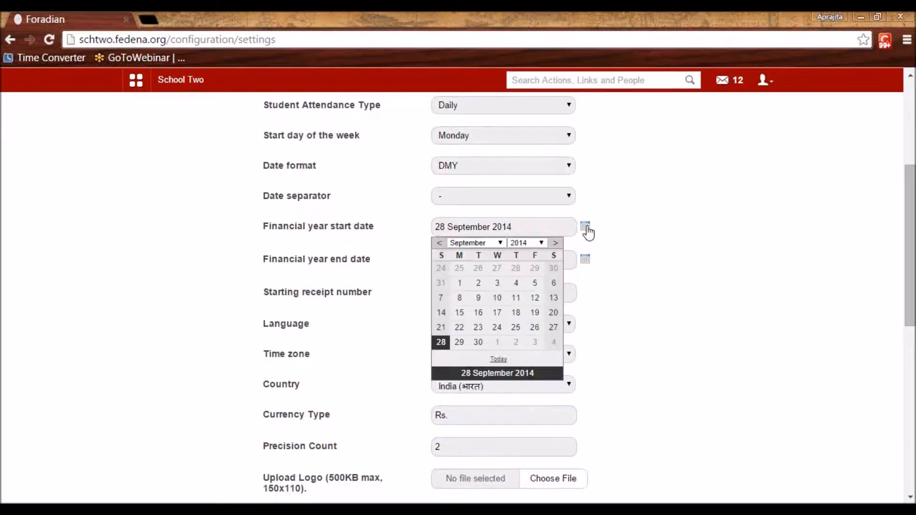
click(586, 261)
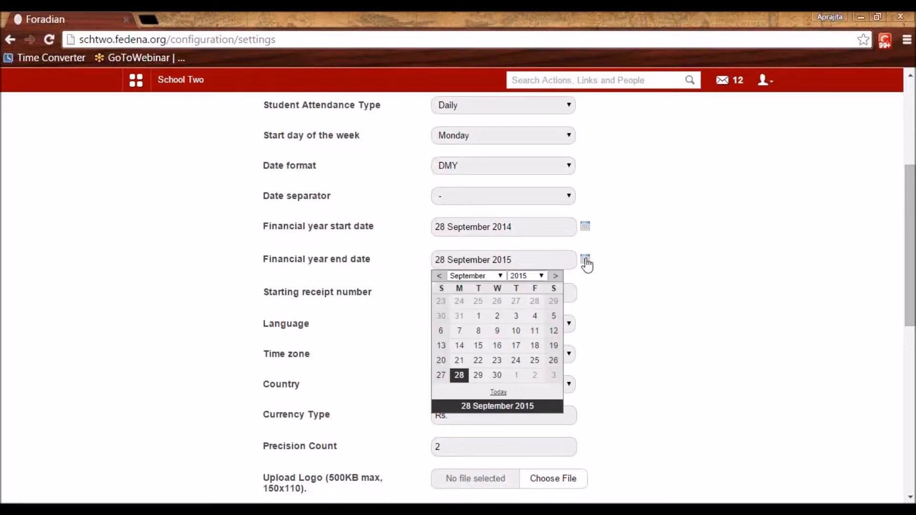
click(623, 273)
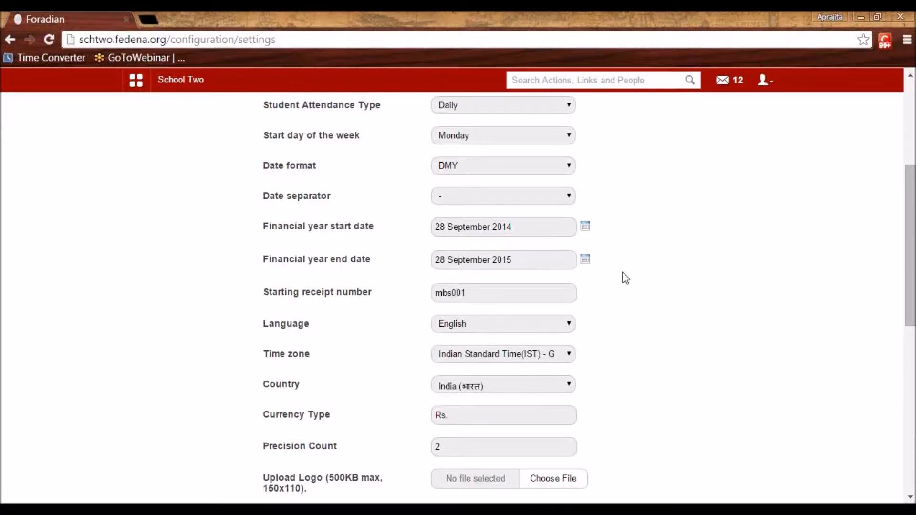
drag(476, 294, 430, 294)
click(660, 314)
click(495, 288)
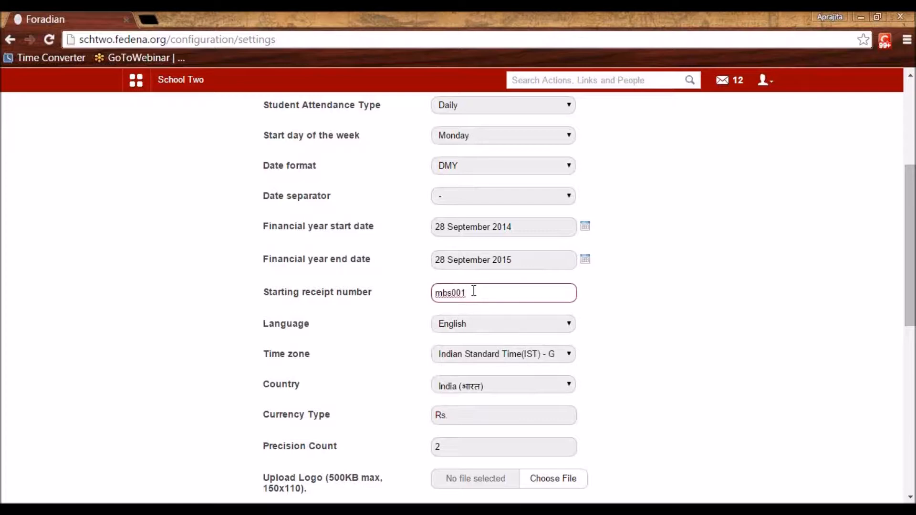
double_click(457, 293)
click(478, 293)
scroll(677, 303, down, 5)
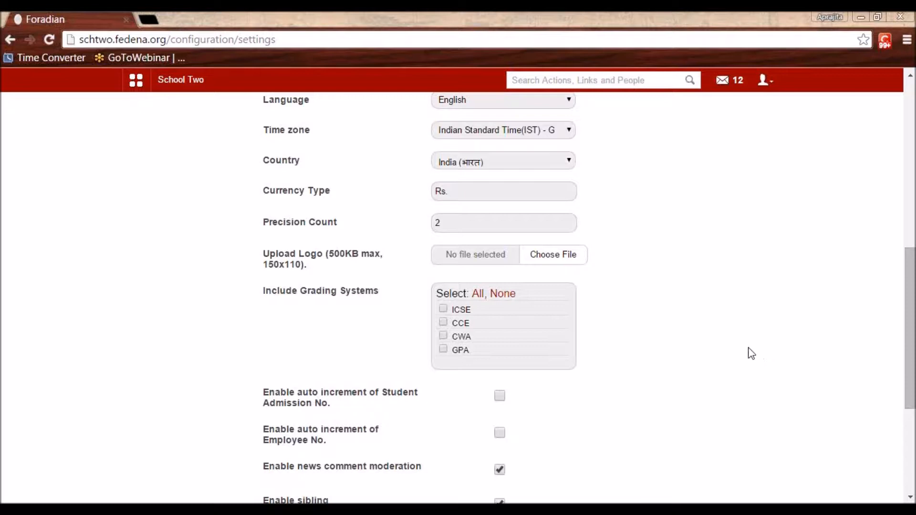
click(451, 228)
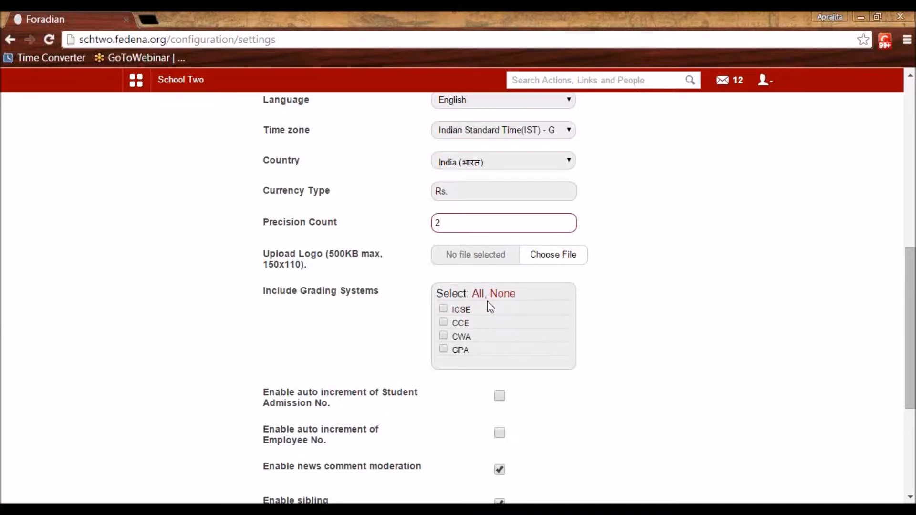
scroll(485, 302, down, 4)
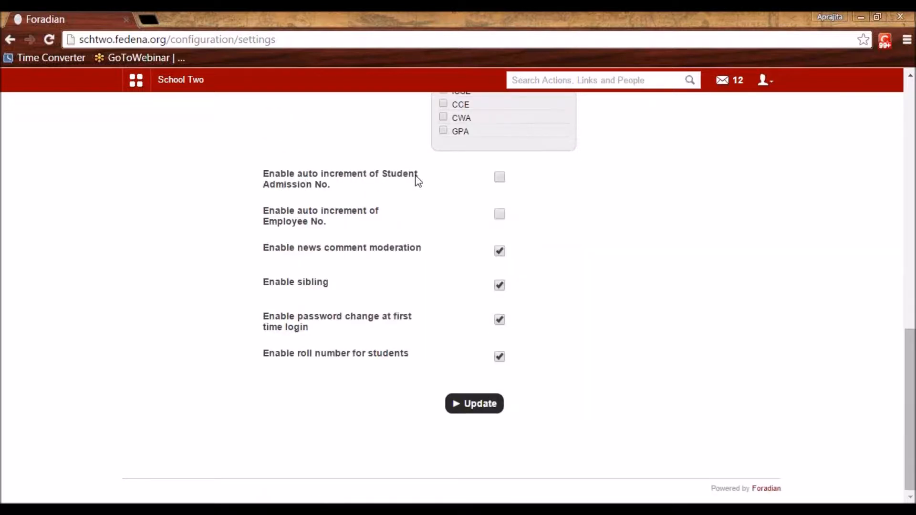
scroll(311, 287, up, 4)
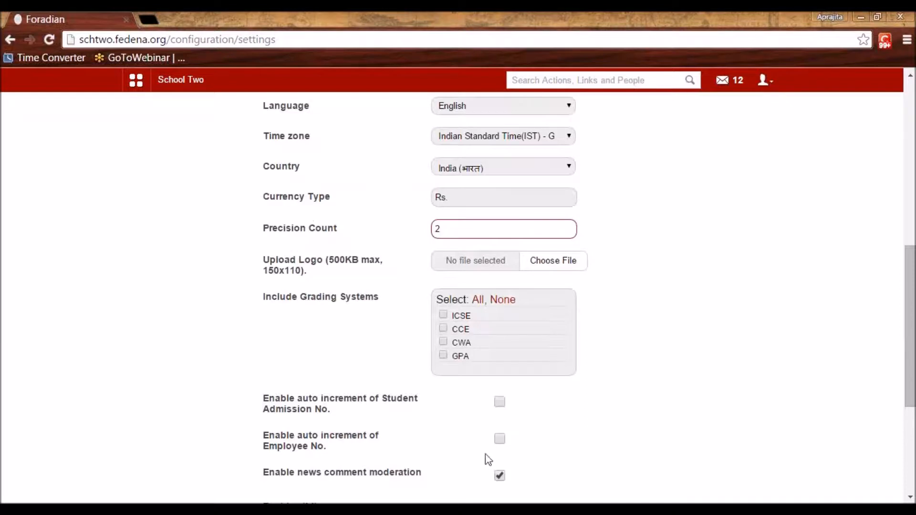
Return to the General settings page and scroll down toward the Update button
scroll(911, 499, down, 3)
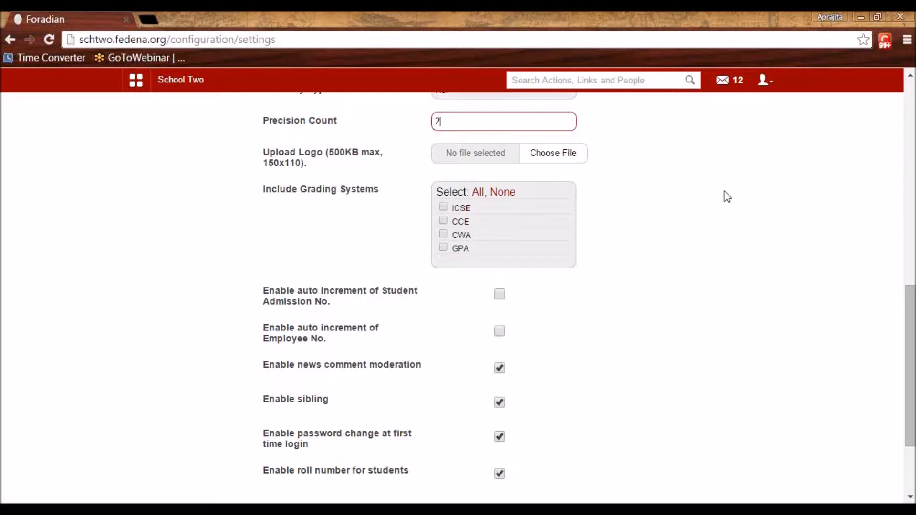
key(alt+Tab)
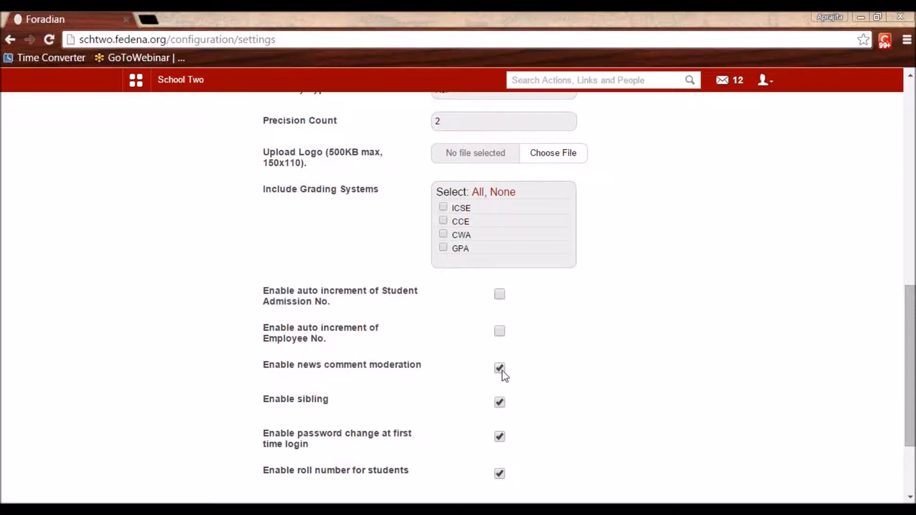
click(557, 385)
scroll(556, 385, down, 3)
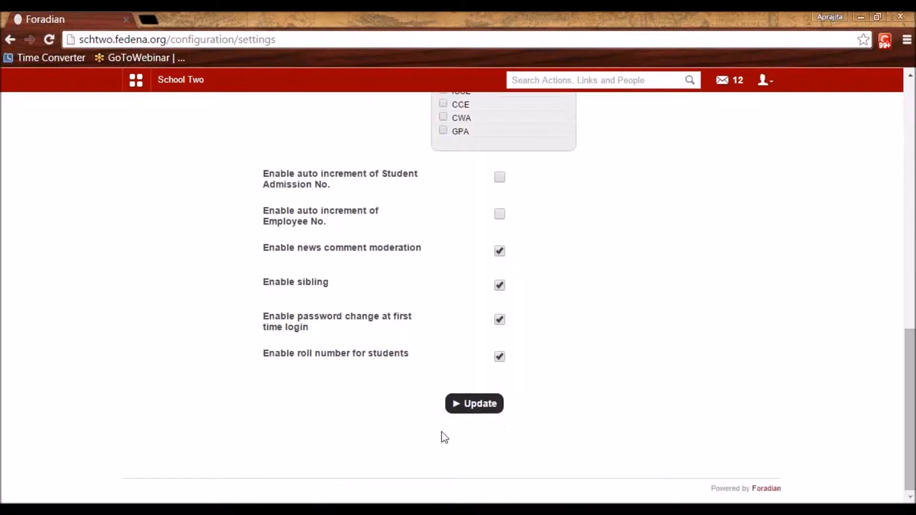
Save the general settings and navigate to Configuration > Manage Course/Batch > Manage Course
click(467, 410)
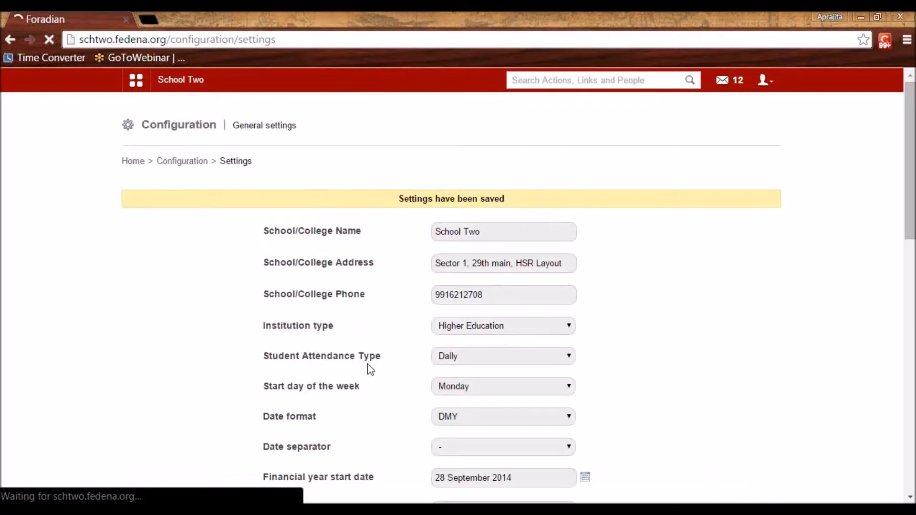
click(165, 164)
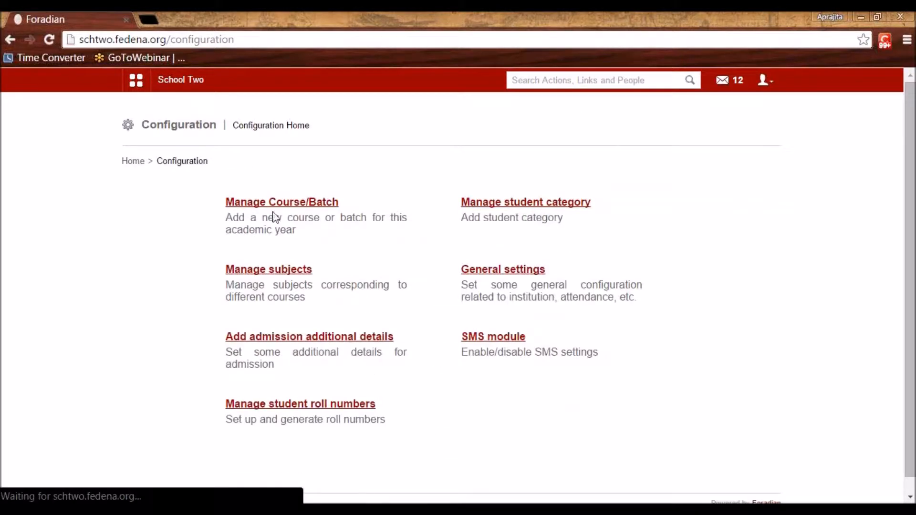
click(275, 205)
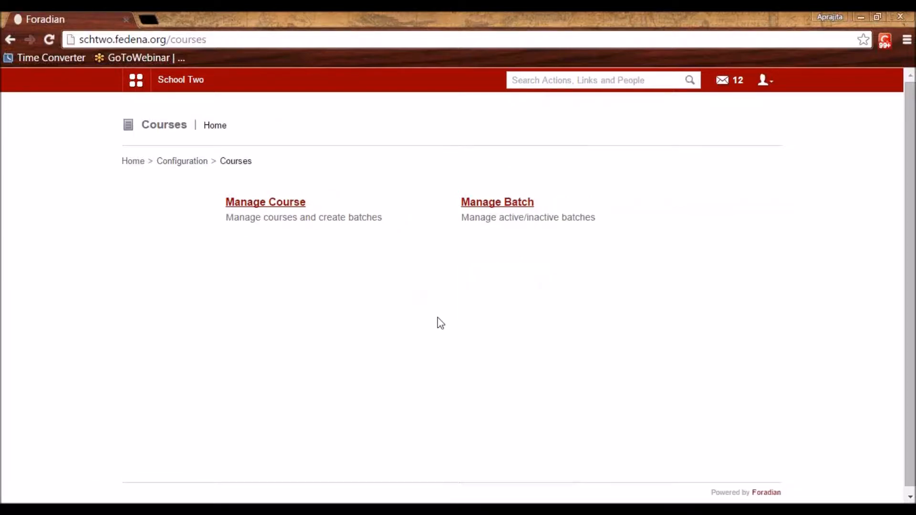
click(257, 209)
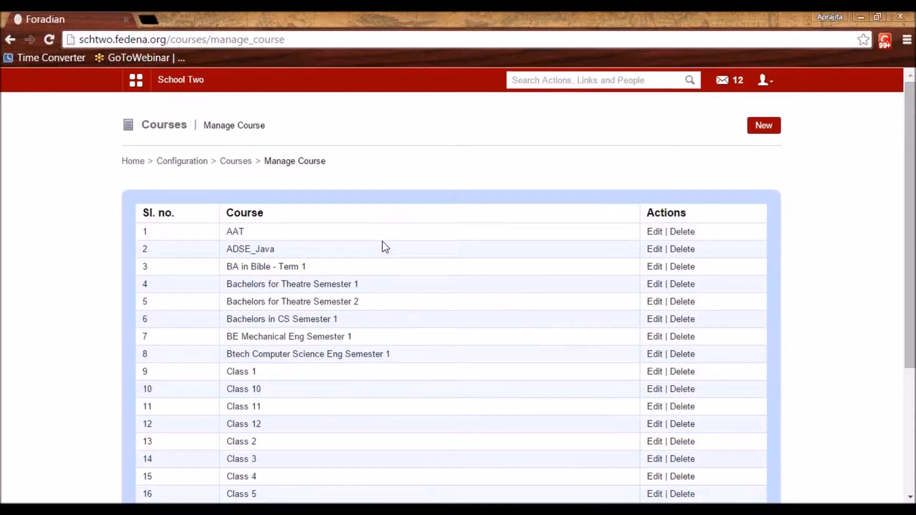
Scroll through the Manage Course table of existing courses
scroll(385, 247, down, 4)
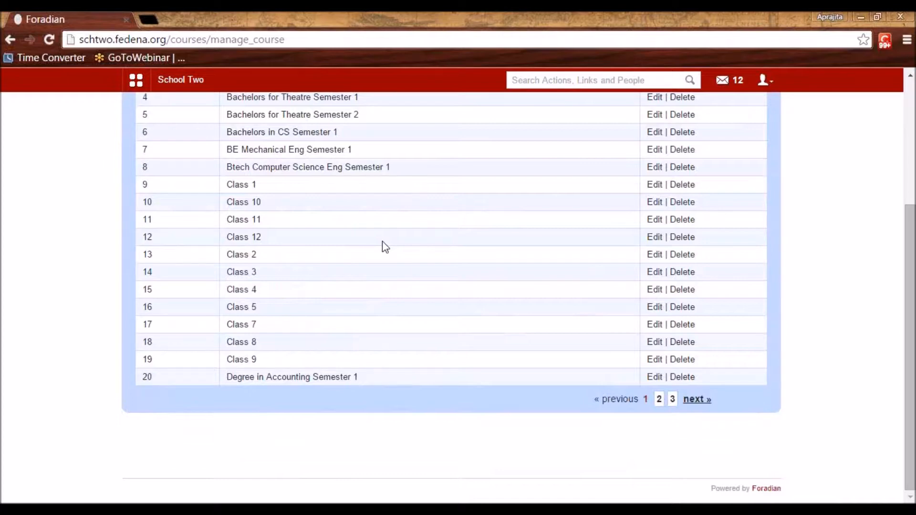
View Class 1's batch C1 - A 2015-2016, then start a new course from Manage Course
click(236, 189)
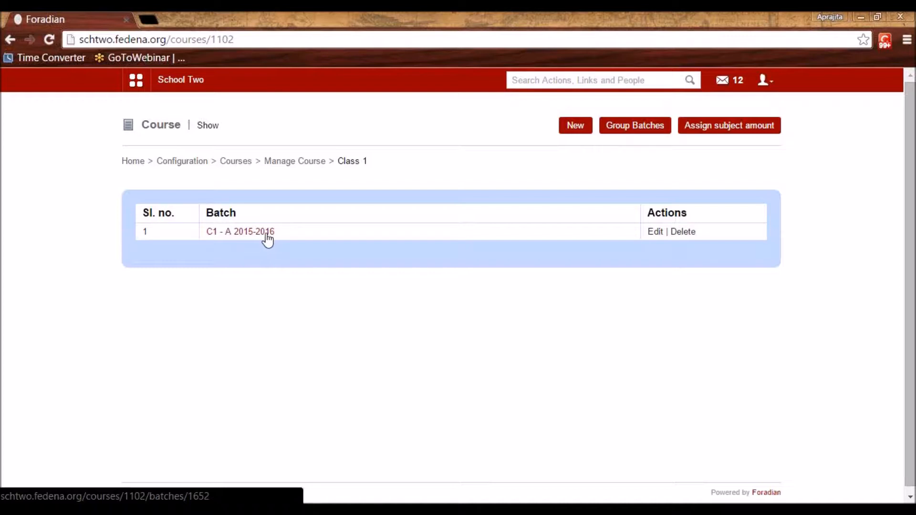
click(241, 162)
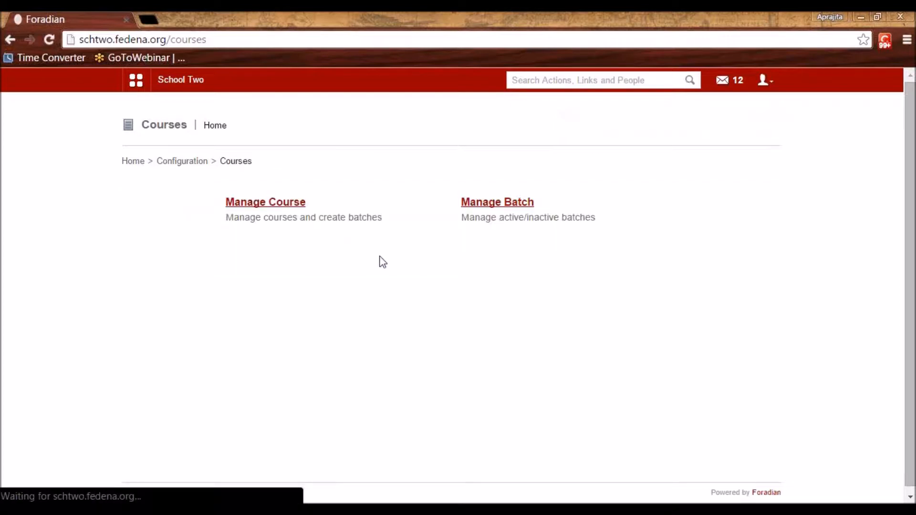
click(281, 206)
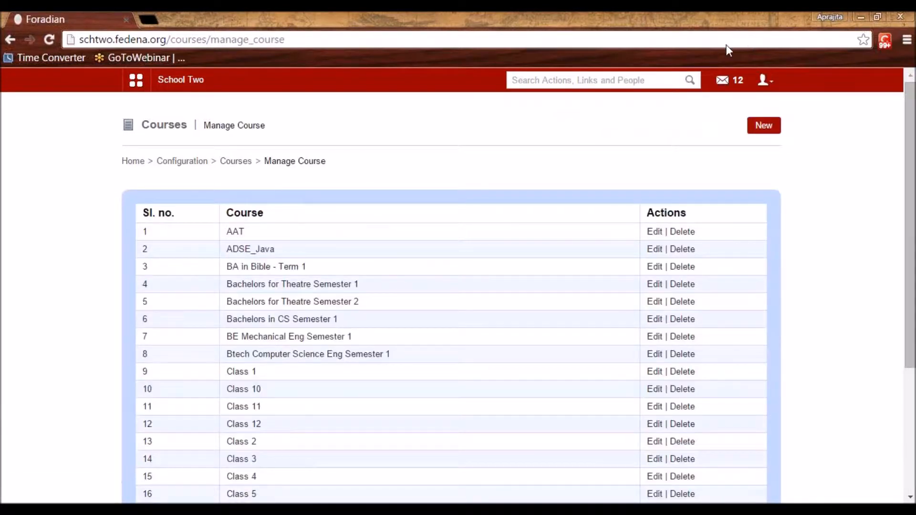
click(764, 126)
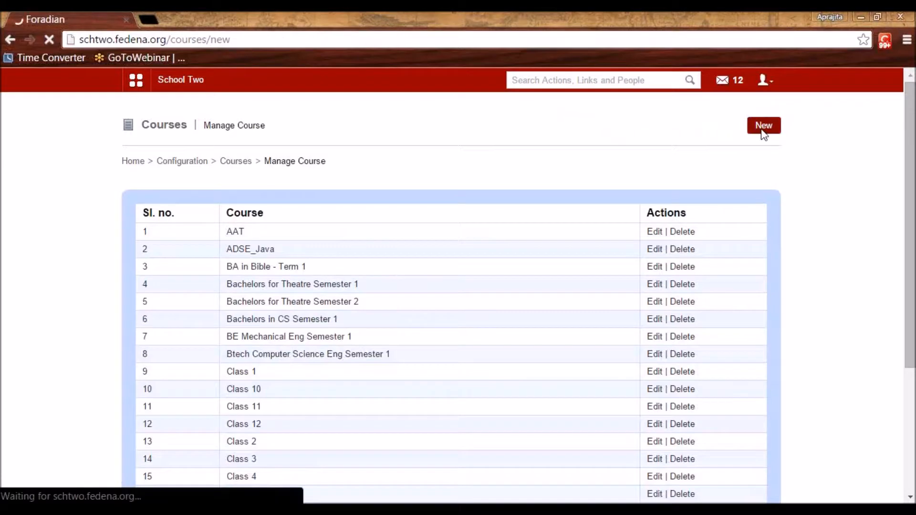
Enter course name Grade 11 and course code G11
click(401, 201)
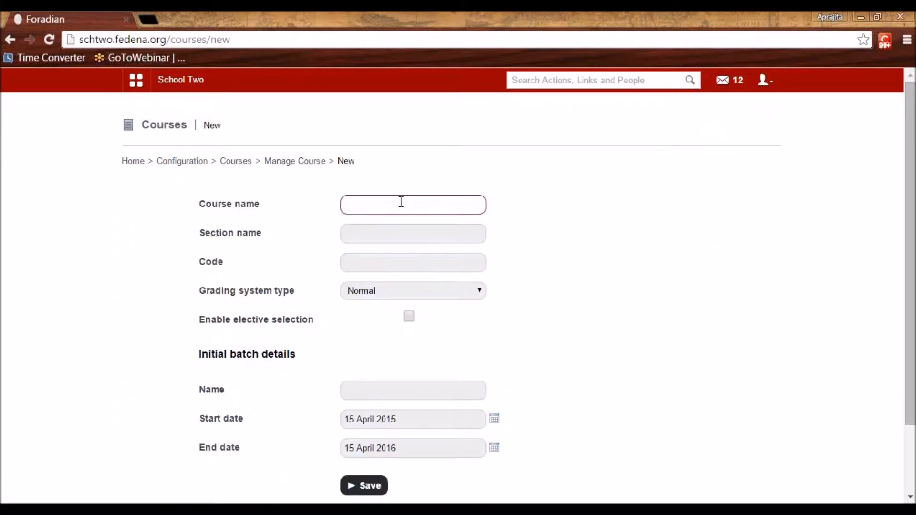
text(Grade 11)
click(401, 236)
drag(267, 237, 223, 233)
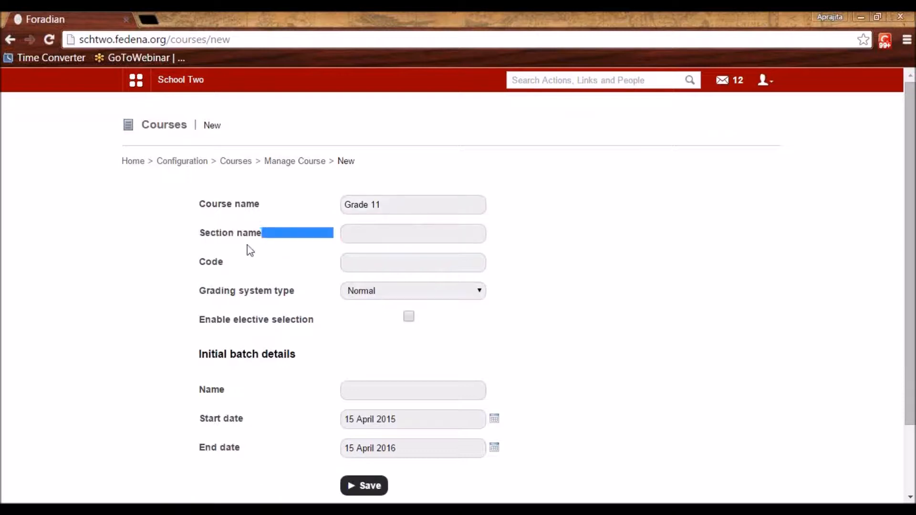
click(367, 235)
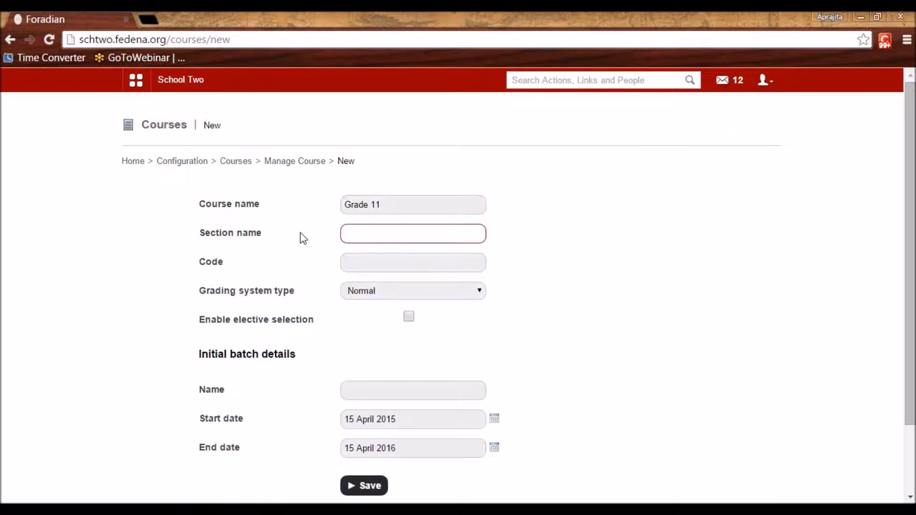
click(358, 263)
text(C)
key(BackSpace)
text(G11)
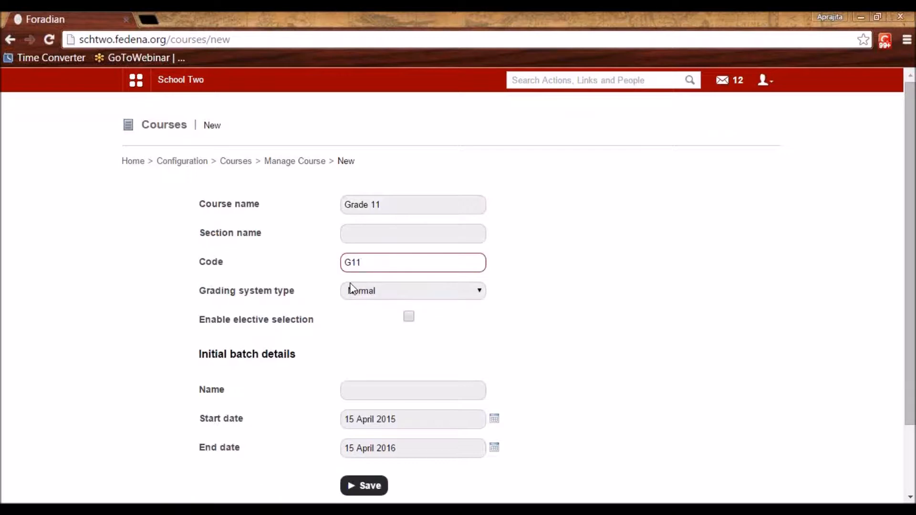
double_click(360, 264)
Keep Normal as the grading system type and enable elective selection
click(530, 272)
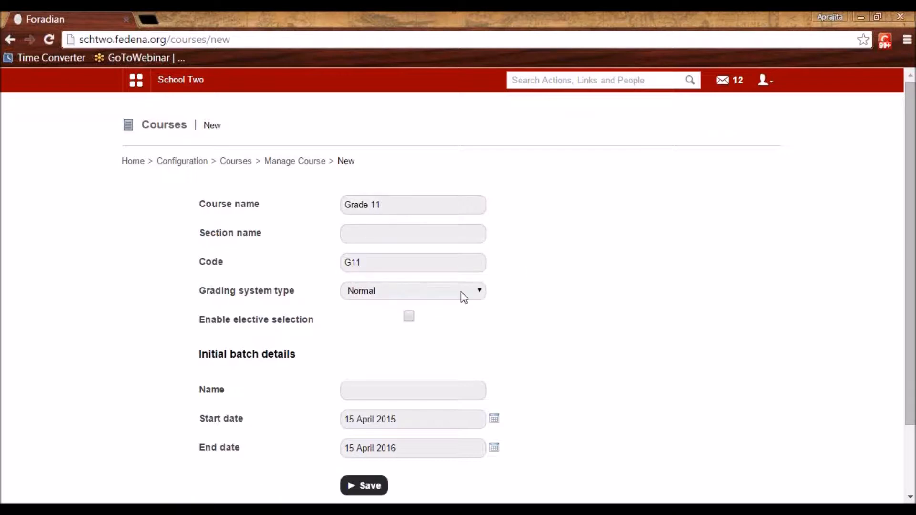
click(462, 293)
click(461, 291)
click(409, 318)
Move to the initial batch name field after rechecking the Grade 11 course name
click(387, 388)
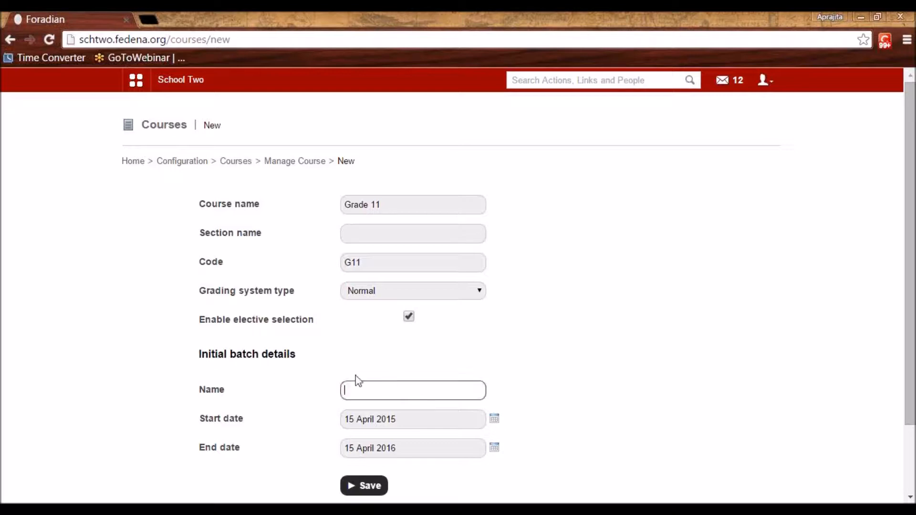
drag(231, 354, 258, 358)
click(271, 377)
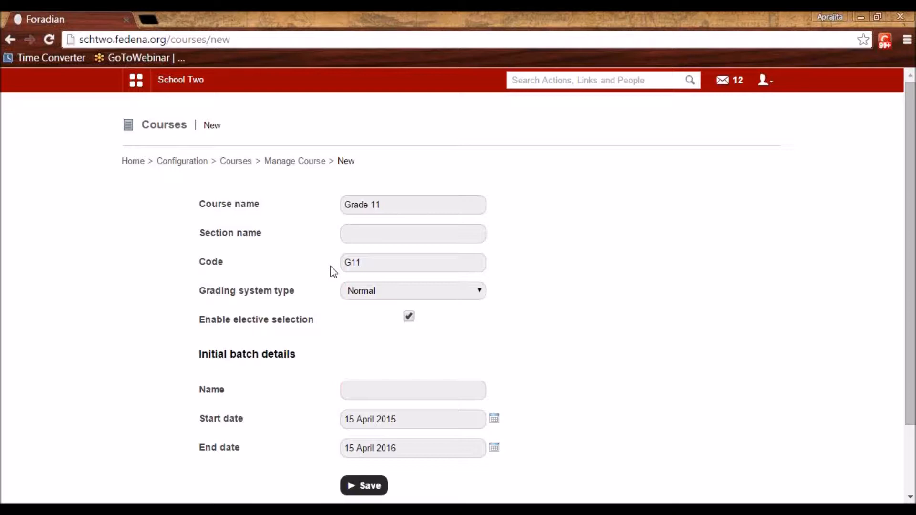
drag(382, 209, 338, 203)
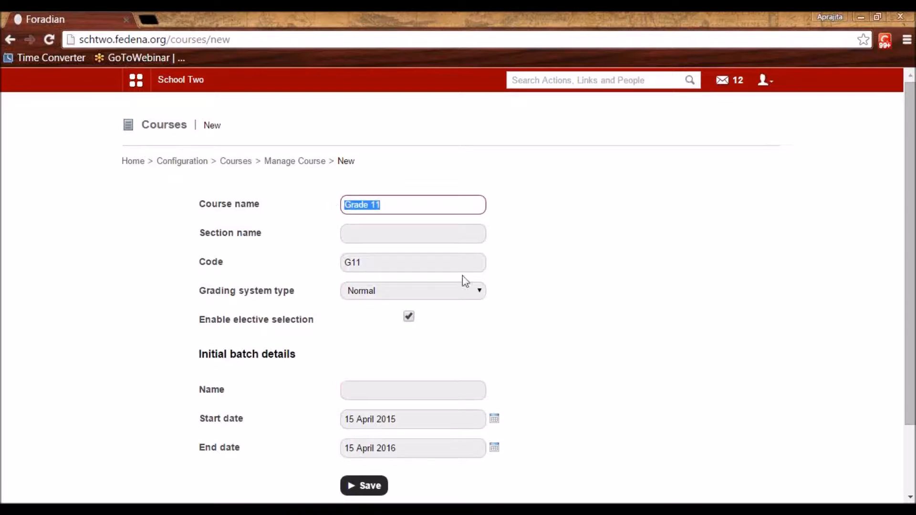
click(537, 299)
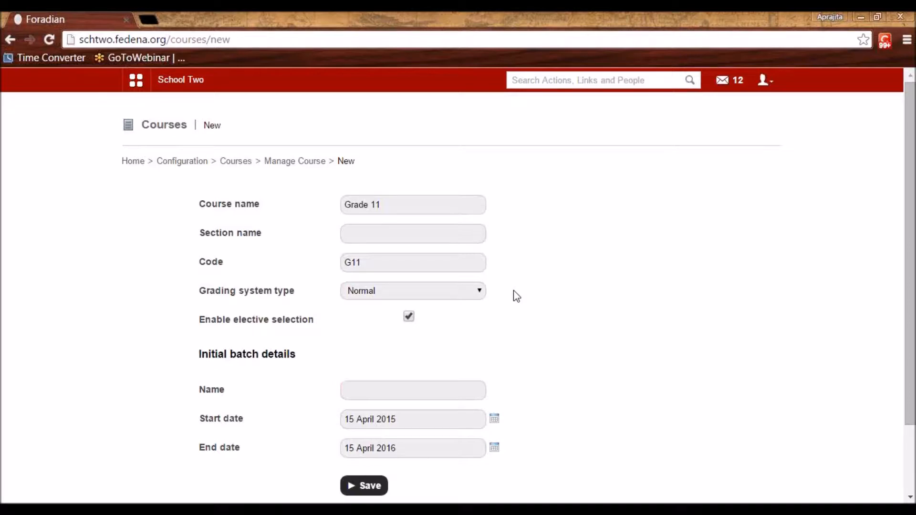
triple_click(391, 207)
click(397, 395)
drag(230, 355, 263, 358)
click(263, 358)
click(366, 388)
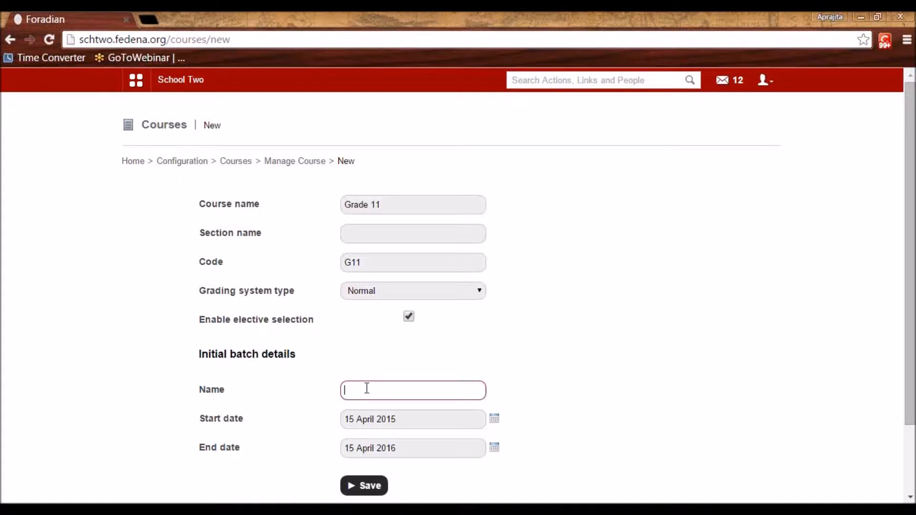
Correct the batch name from A 2016 to A 2015 and save the Grade 11 course
text(A 2016)
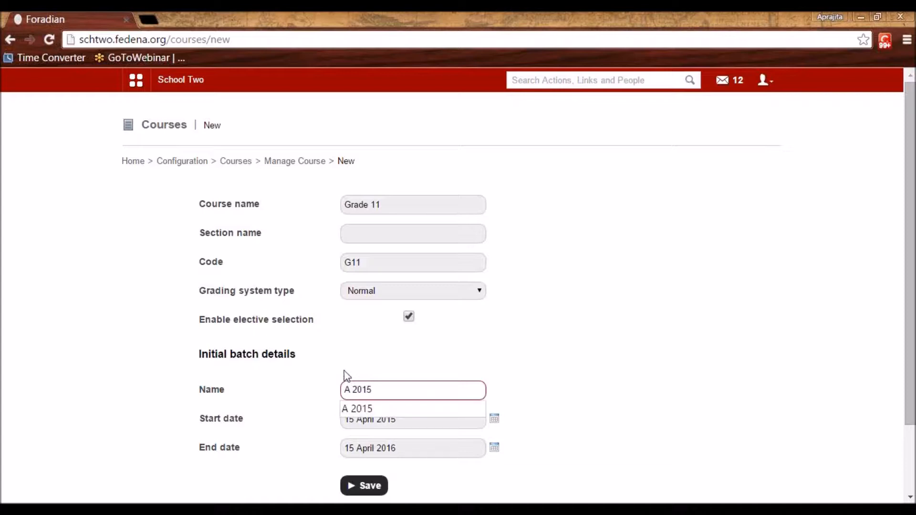
click(342, 366)
click(350, 390)
drag(338, 390, 353, 385)
click(365, 392)
click(368, 409)
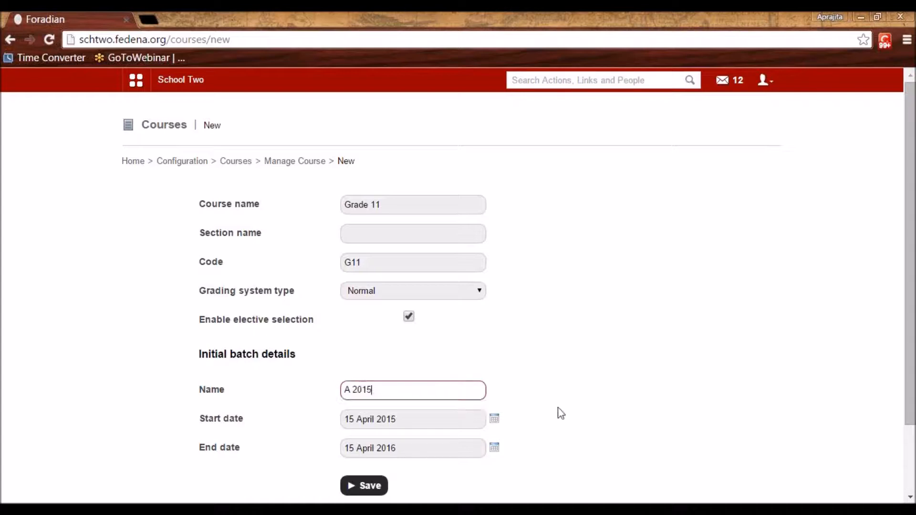
click(558, 409)
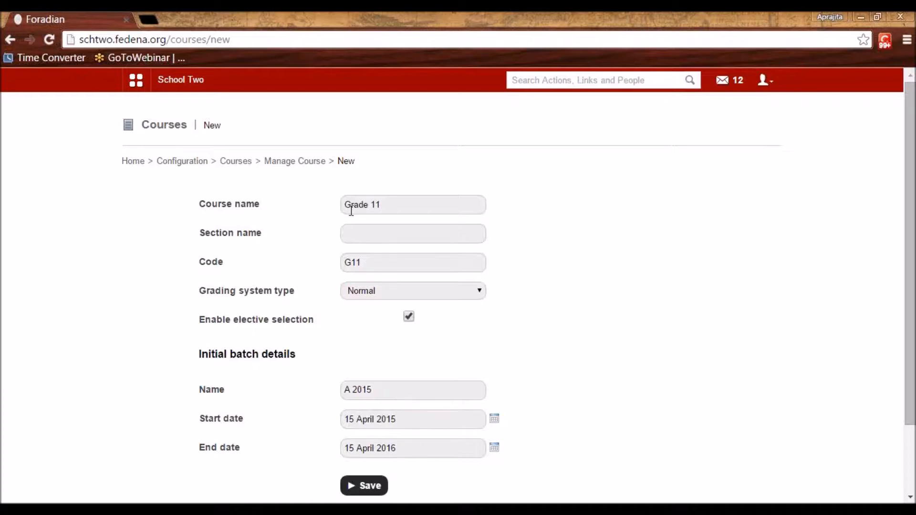
click(375, 486)
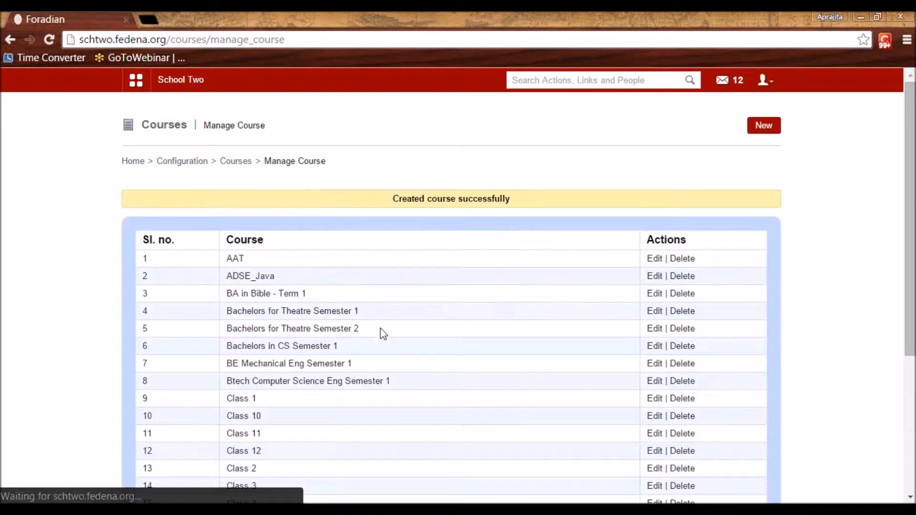
Find Grade 11 on page 2, view its G11 - A 2015 batch, then return to Configuration
scroll(382, 333, down, 5)
click(659, 399)
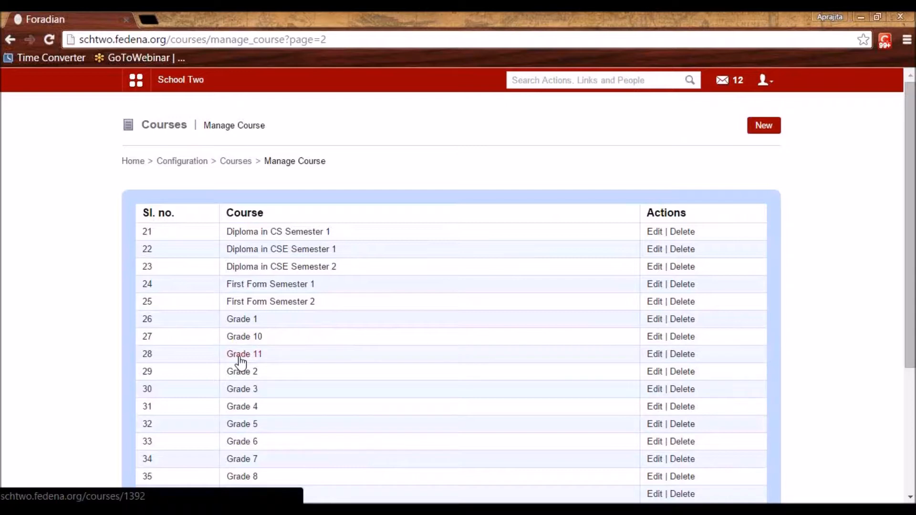
click(241, 362)
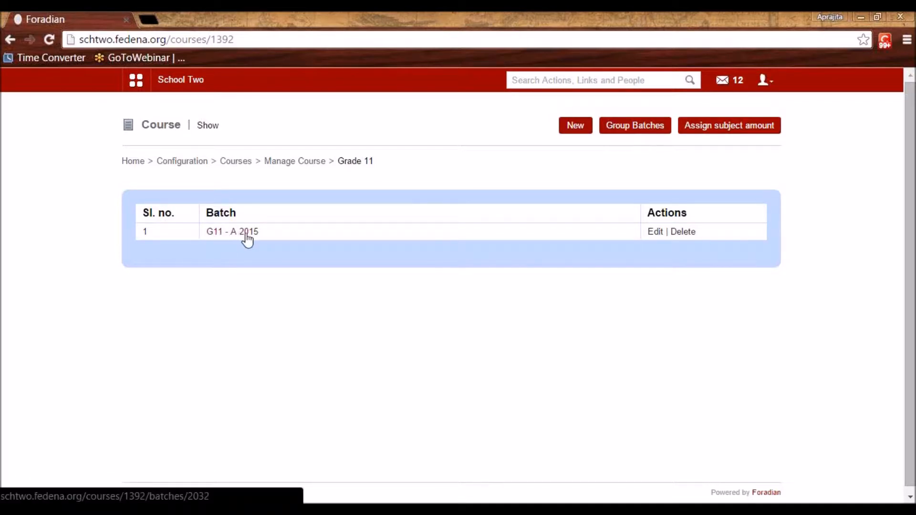
click(172, 162)
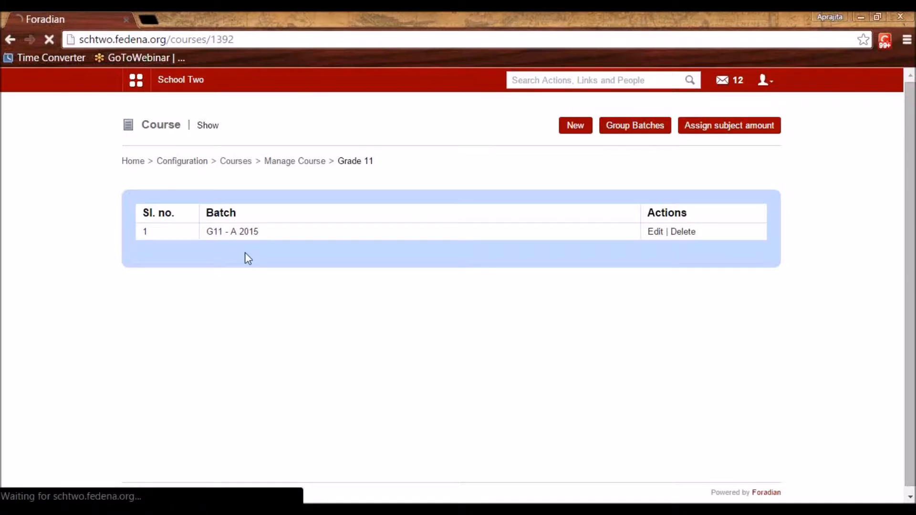
On the Subjects page, select batch G11 - A 2015 and start adding a normal subject
click(266, 270)
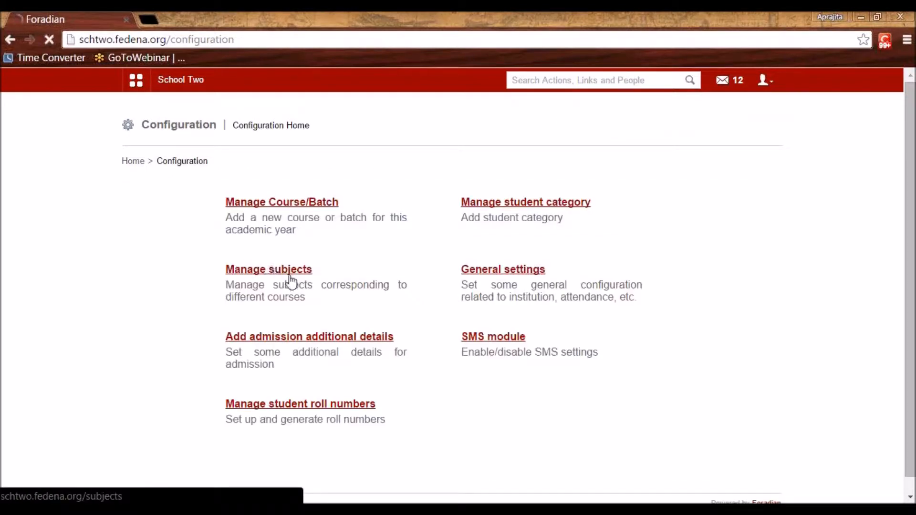
click(318, 208)
scroll(323, 345, down, 8)
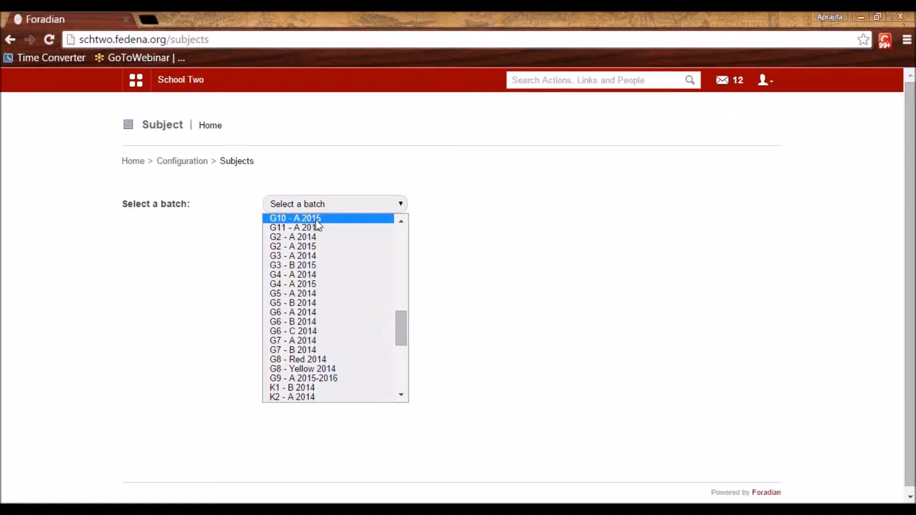
click(316, 228)
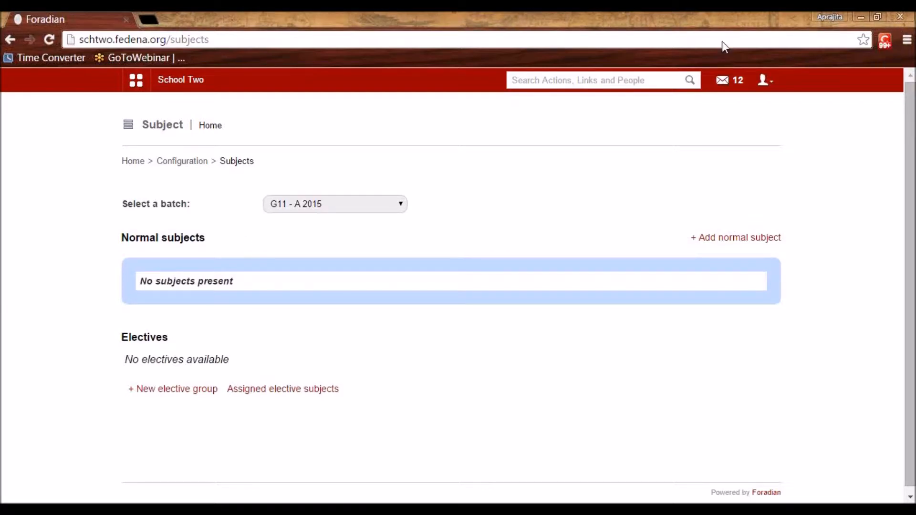
click(730, 238)
Save subject English with code Eng and 6 max weekly classes for G11 - A 2015
click(453, 167)
text(English)
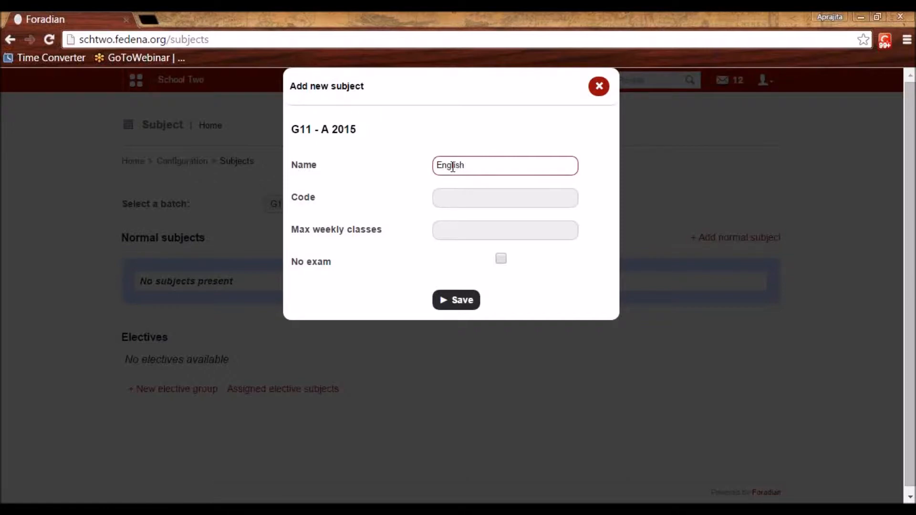
key(Tab)
text(Eng)
key(Tab)
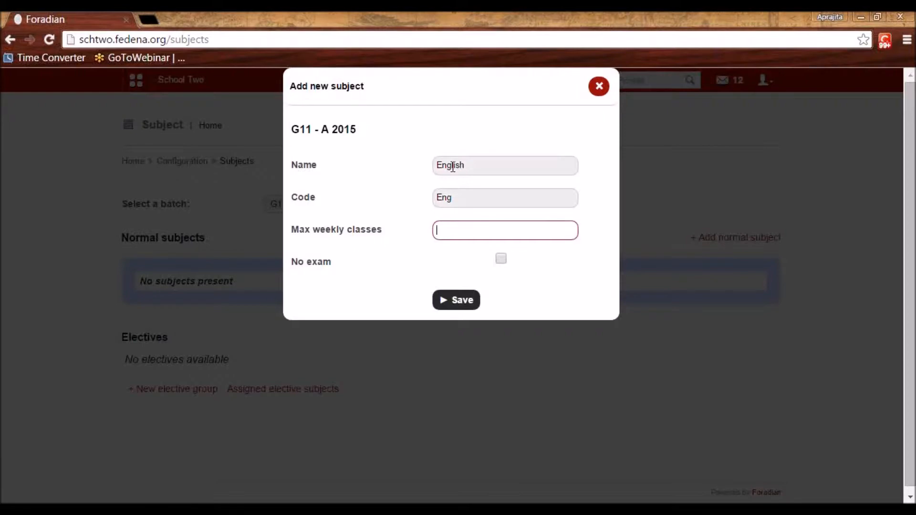
drag(468, 166, 425, 171)
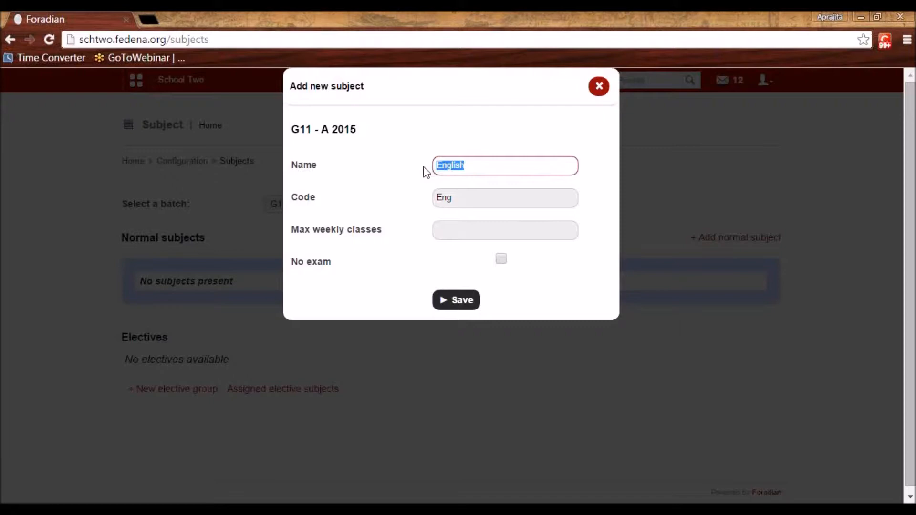
click(449, 232)
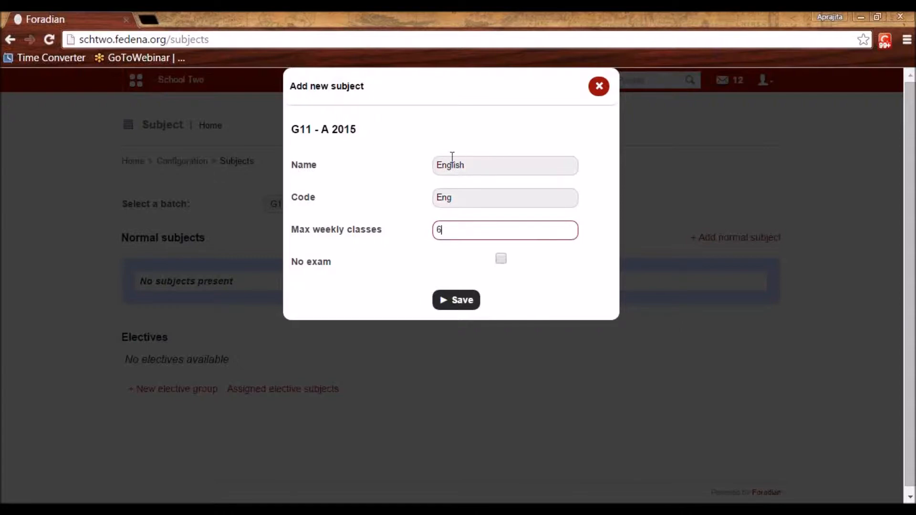
double_click(470, 165)
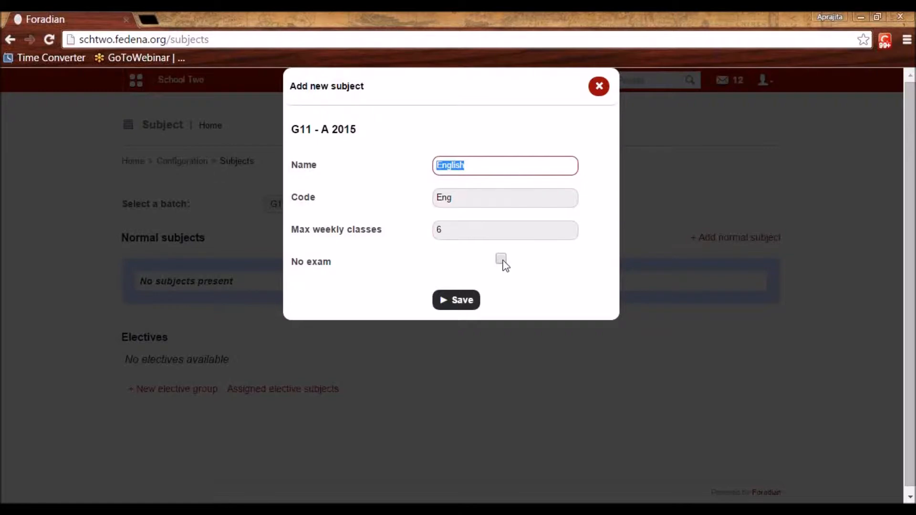
click(483, 172)
click(451, 306)
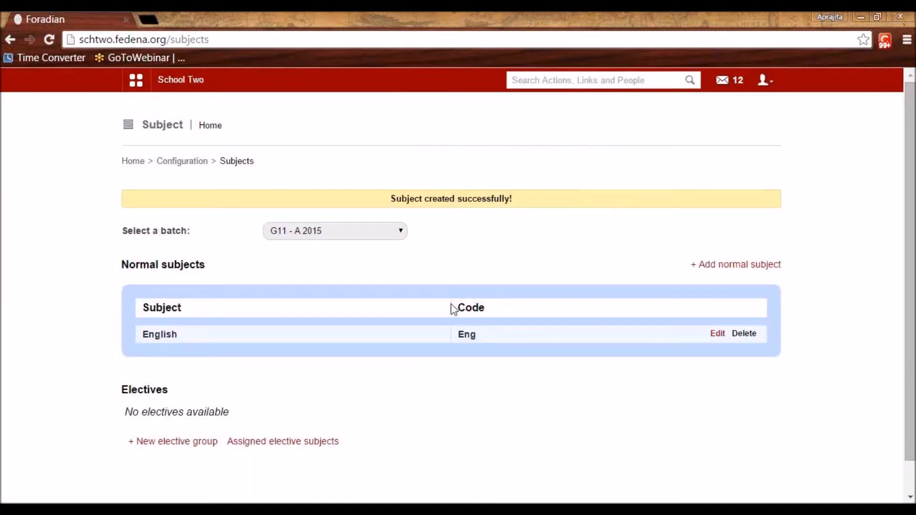
click(714, 266)
Save subject Maths with code Mat and 3 max weekly classes
click(538, 166)
text(Ma)
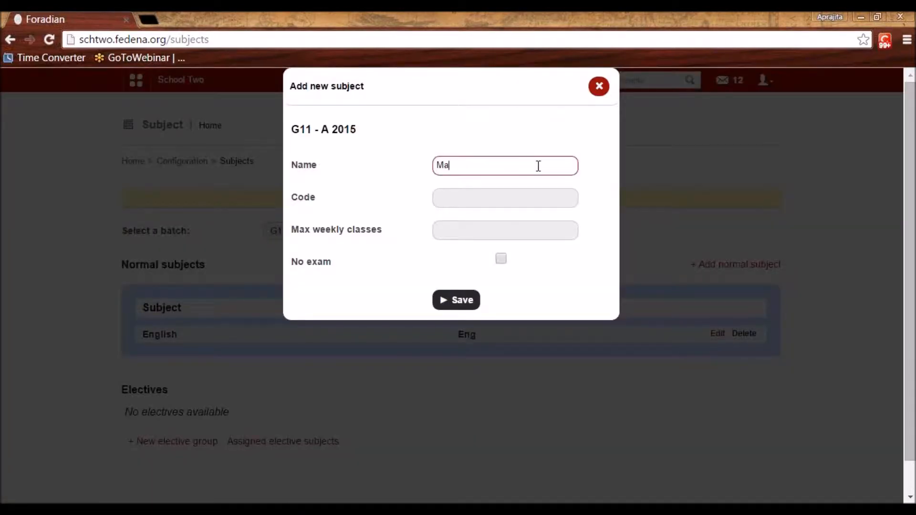
text(ths)
key(Tab)
text(Mat)
key(Tab)
text(3)
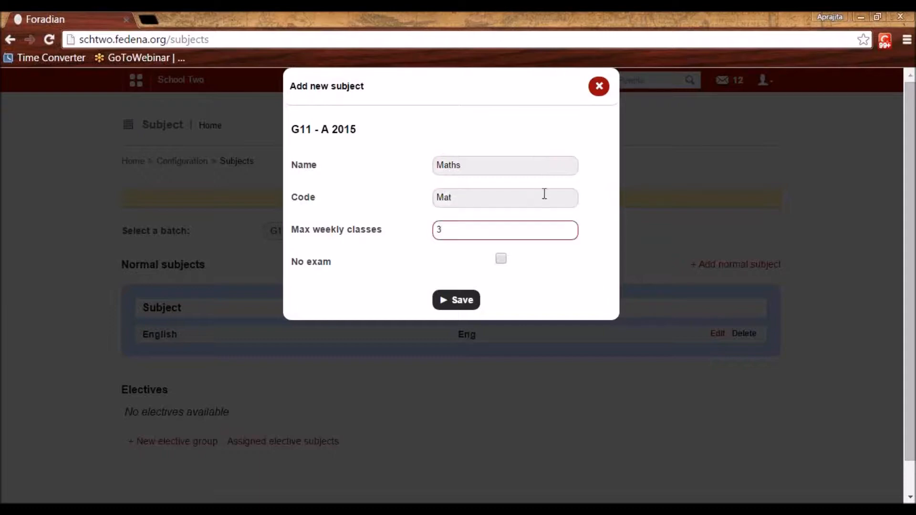
click(466, 305)
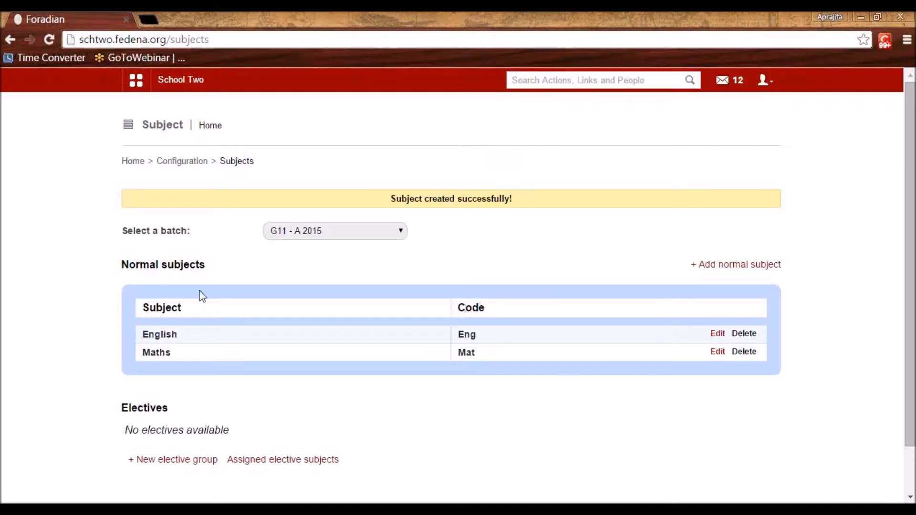
scroll(183, 283, down, 2)
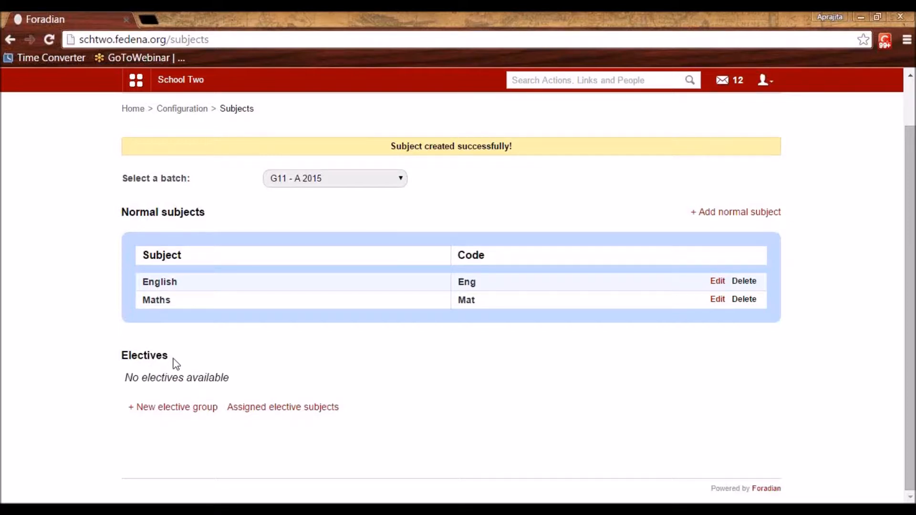
Save a new elective group named Games, keeping 22 April 2015 as last choosing date
click(181, 411)
click(396, 233)
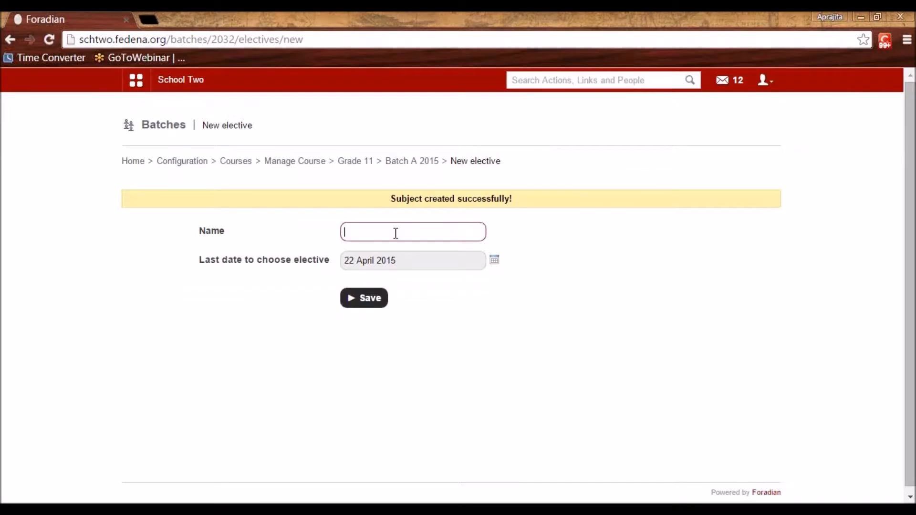
text(Games)
drag(377, 233, 330, 232)
click(380, 234)
click(495, 261)
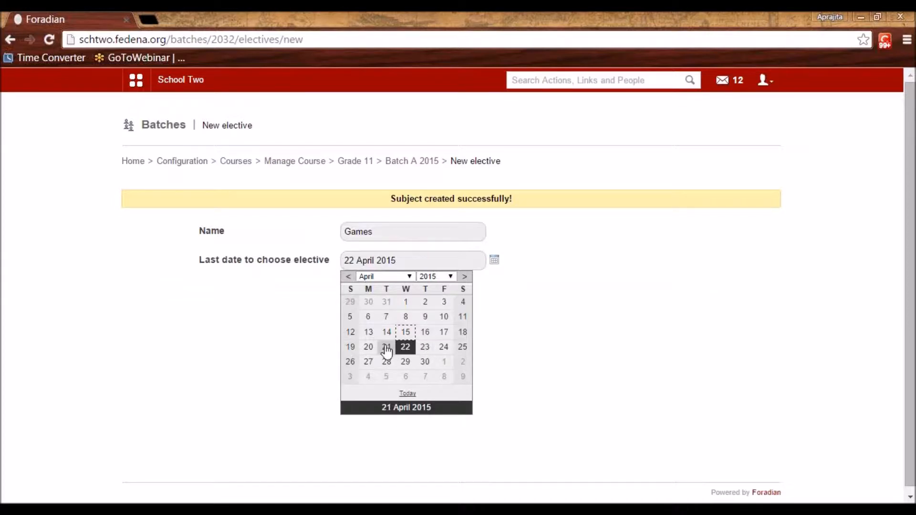
click(515, 333)
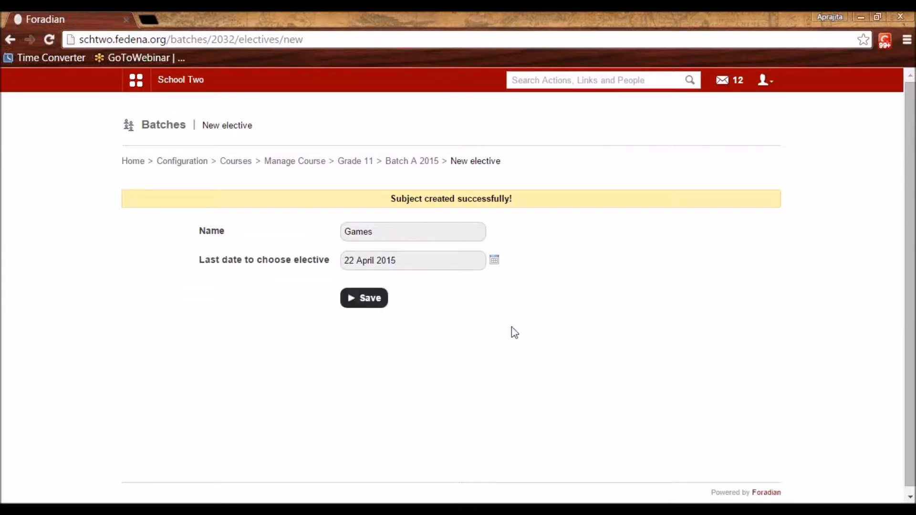
click(360, 301)
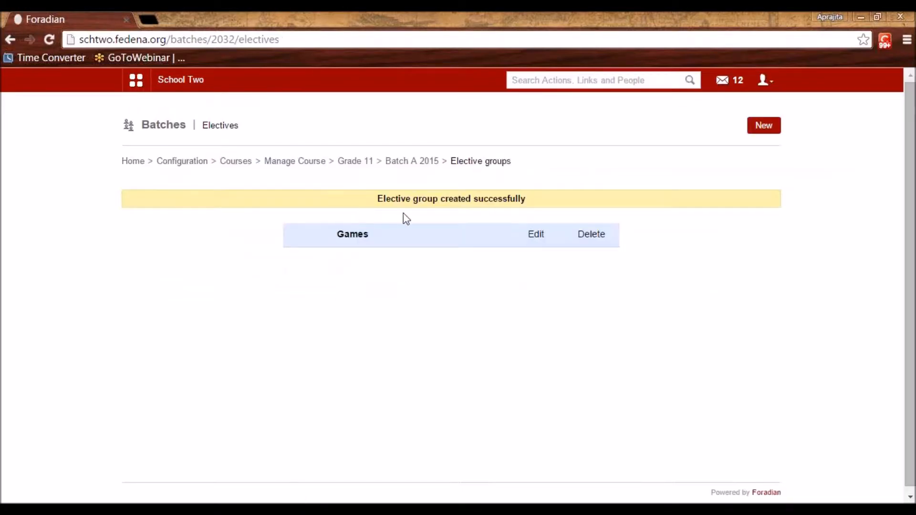
In the Games group, start a new elective subject named Baseball with code bb
click(354, 233)
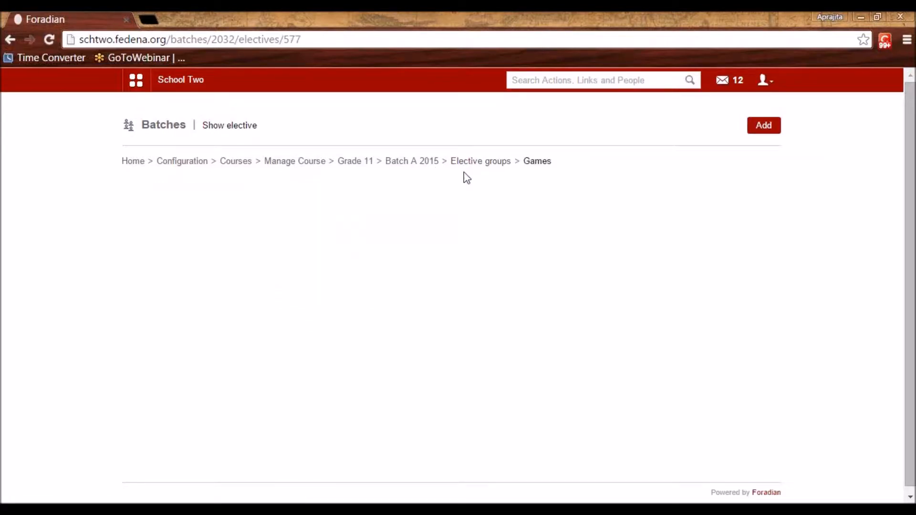
click(763, 128)
click(465, 171)
text(Baseball)
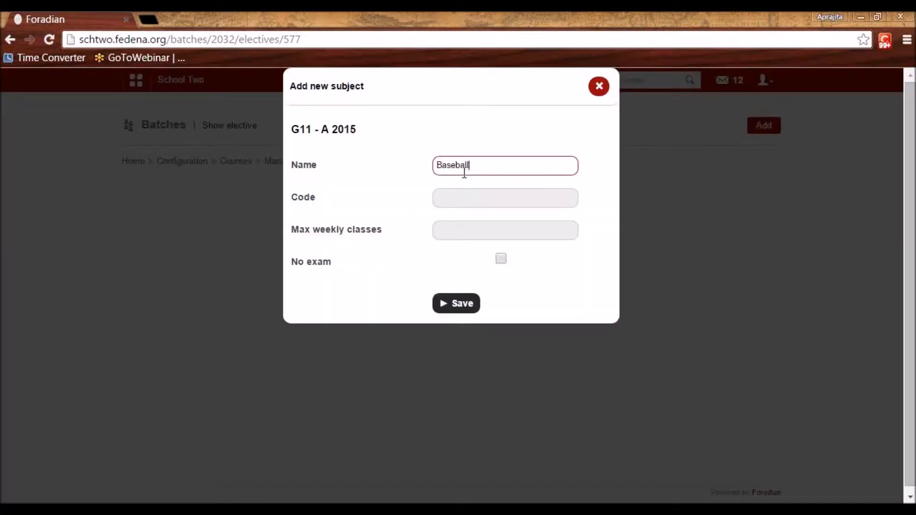
key(Tab)
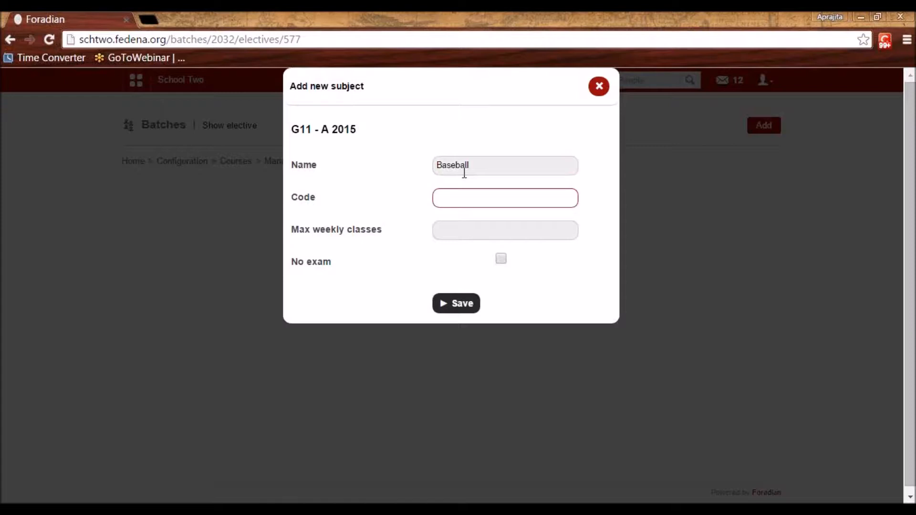
key(Tab)
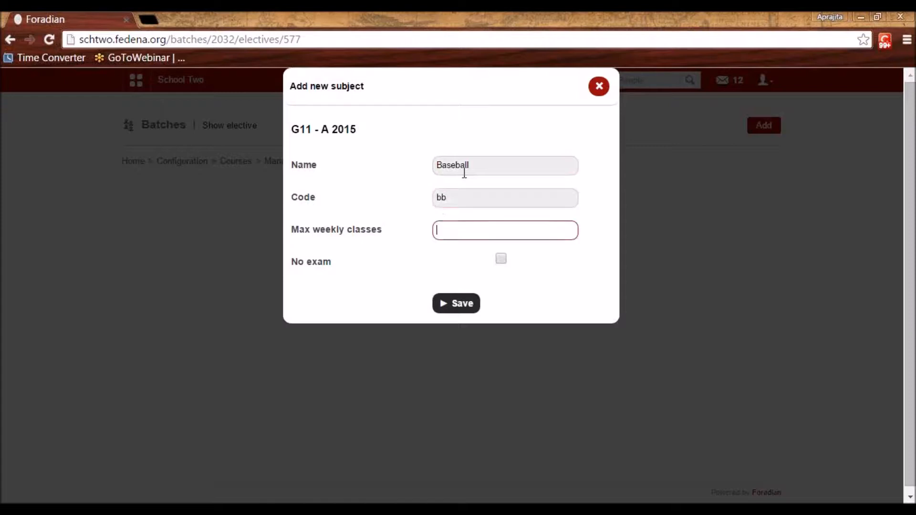
Save Baseball with 3 weekly classes, then add elective Football, code fb, 3 weekly classes
text(3)
click(454, 309)
click(779, 130)
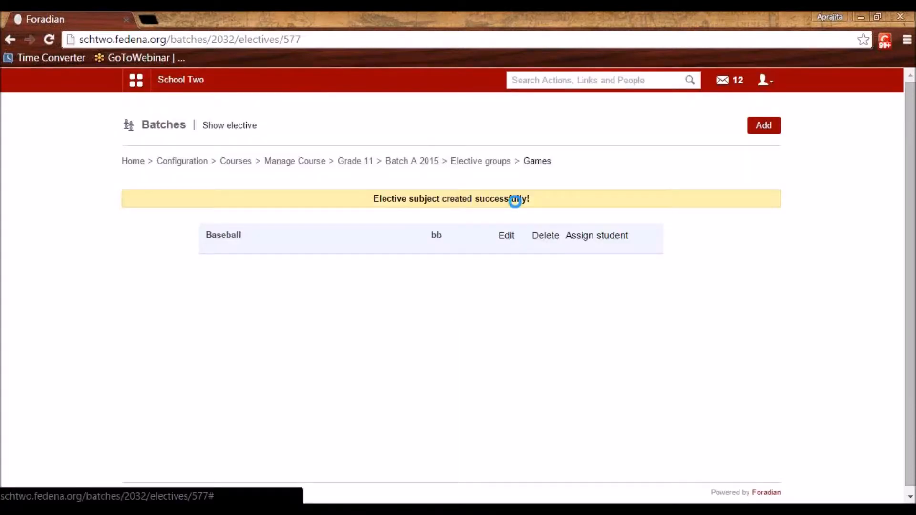
click(458, 159)
text(Football)
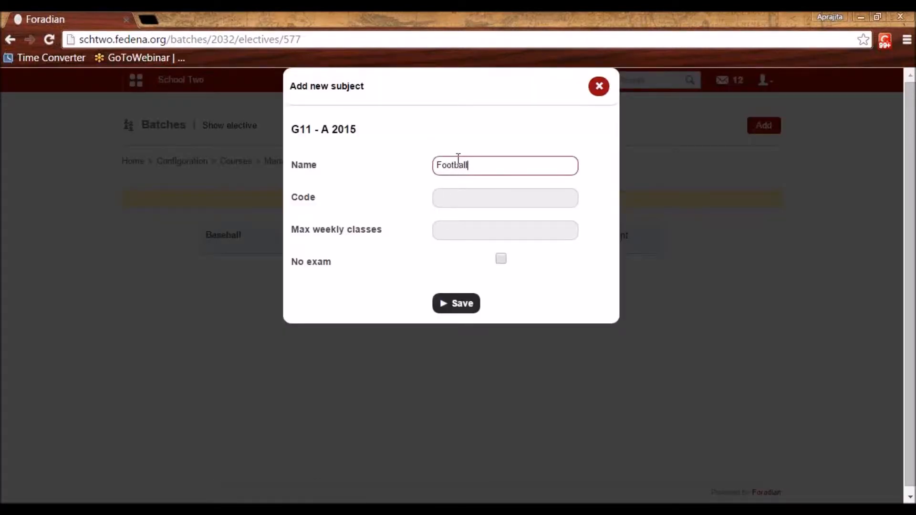
click(453, 204)
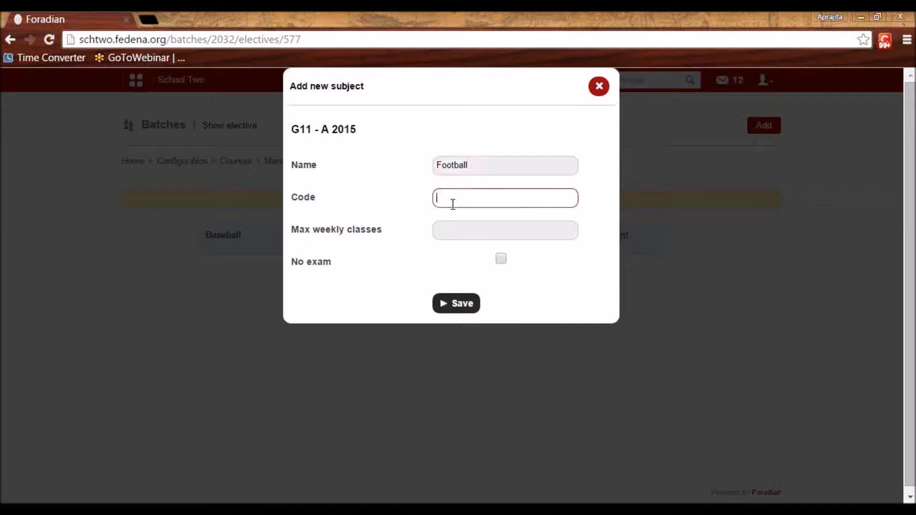
text(fb)
click(444, 234)
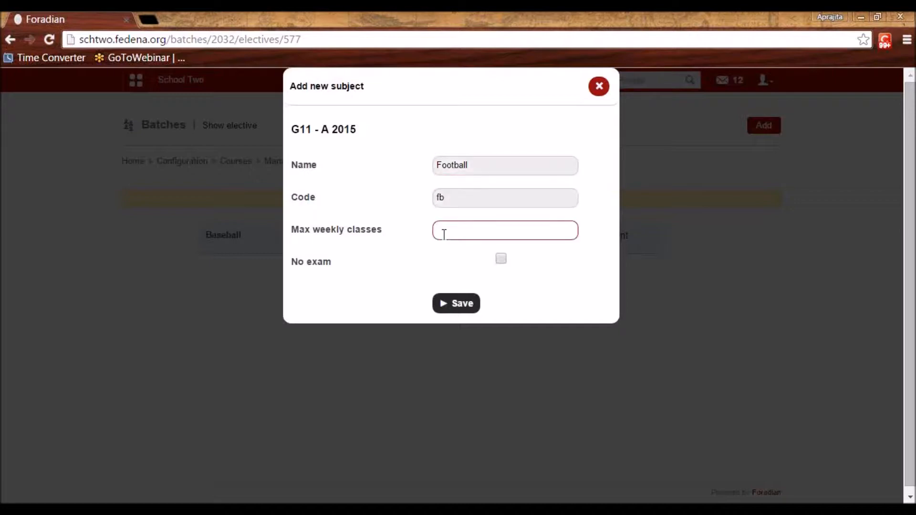
click(463, 304)
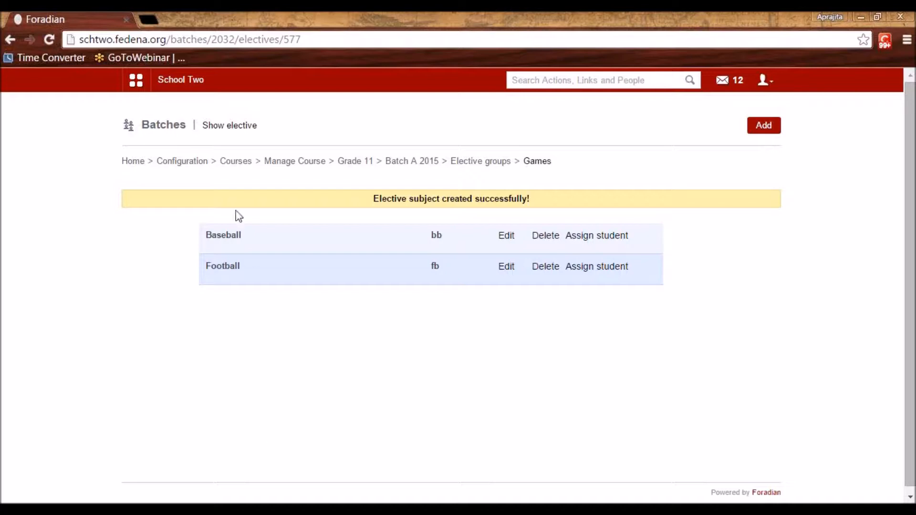
click(203, 163)
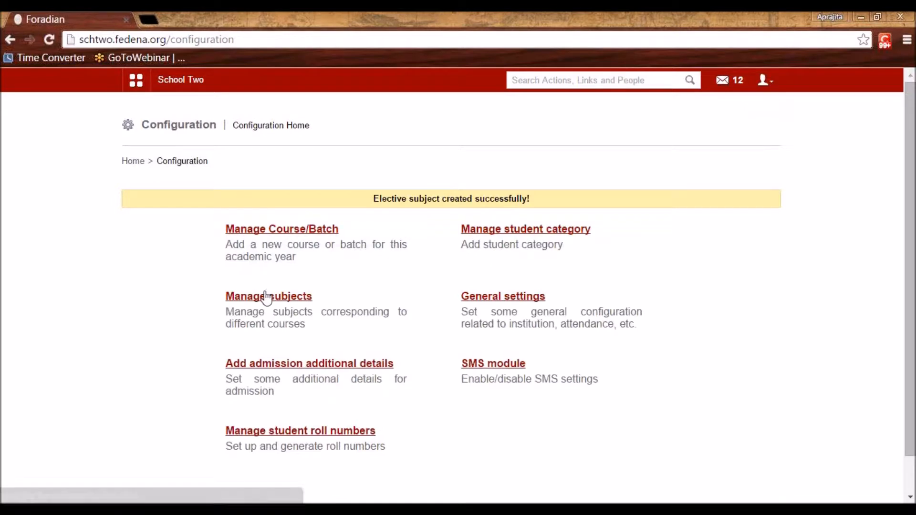
Open the Grade 11 course in course and batch management and start a new batch
click(293, 233)
click(280, 206)
scroll(360, 313, down, 5)
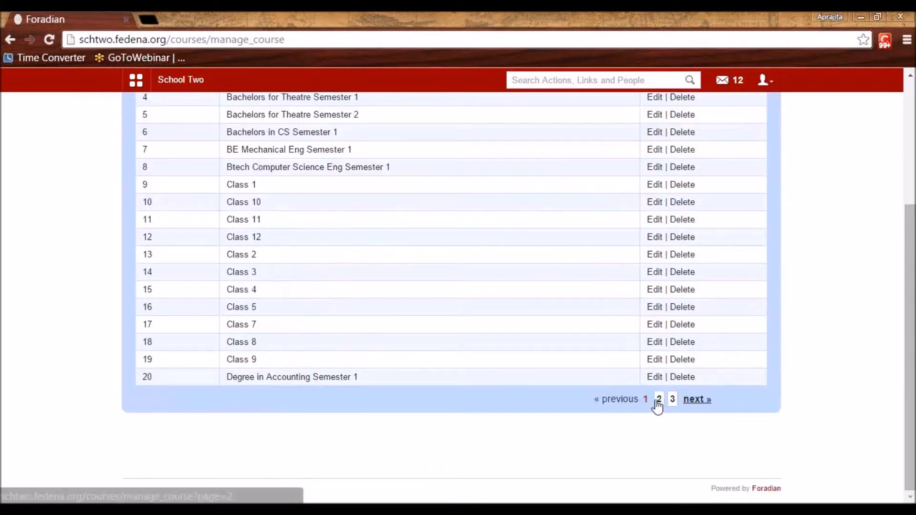
click(245, 356)
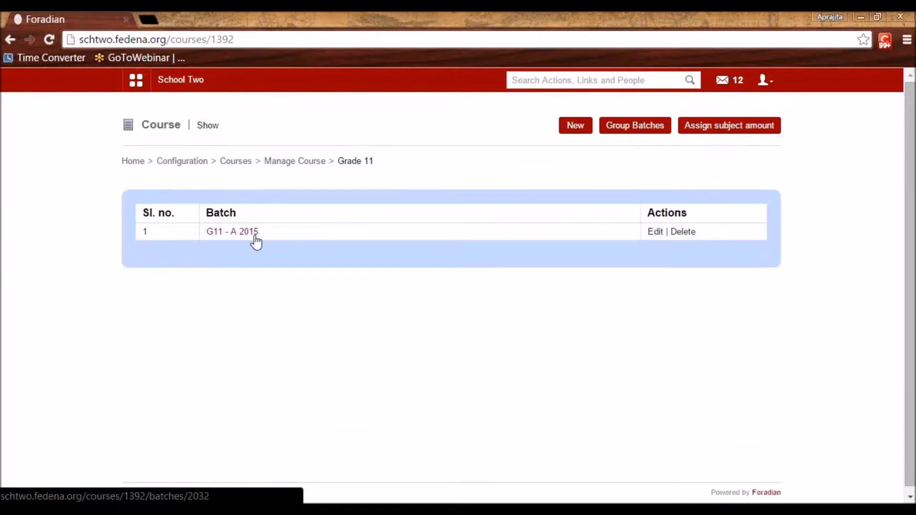
click(576, 126)
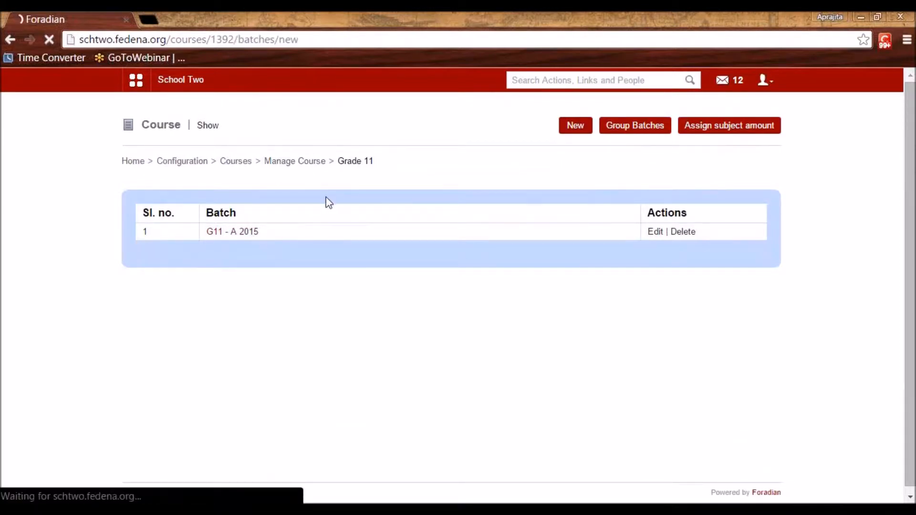
Name the batch B 2015 and tick Import previous batch subjects
click(324, 202)
text(B 2015)
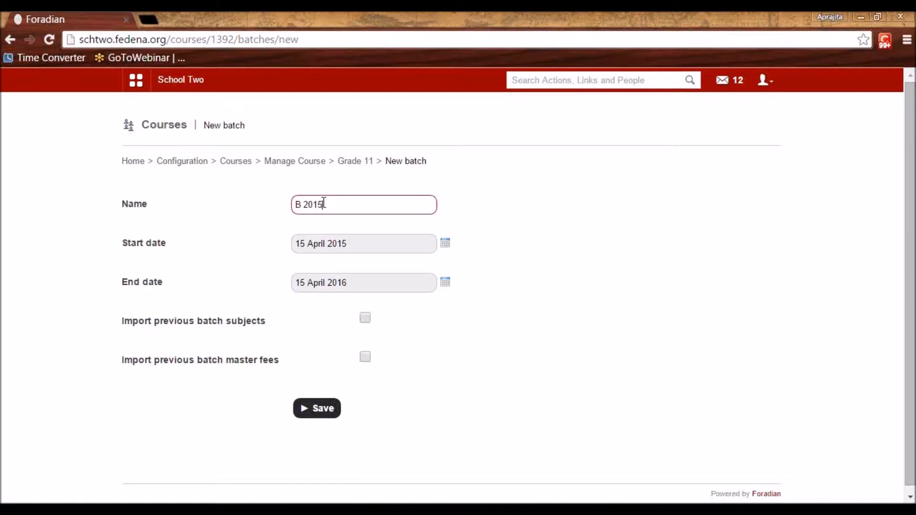
click(557, 224)
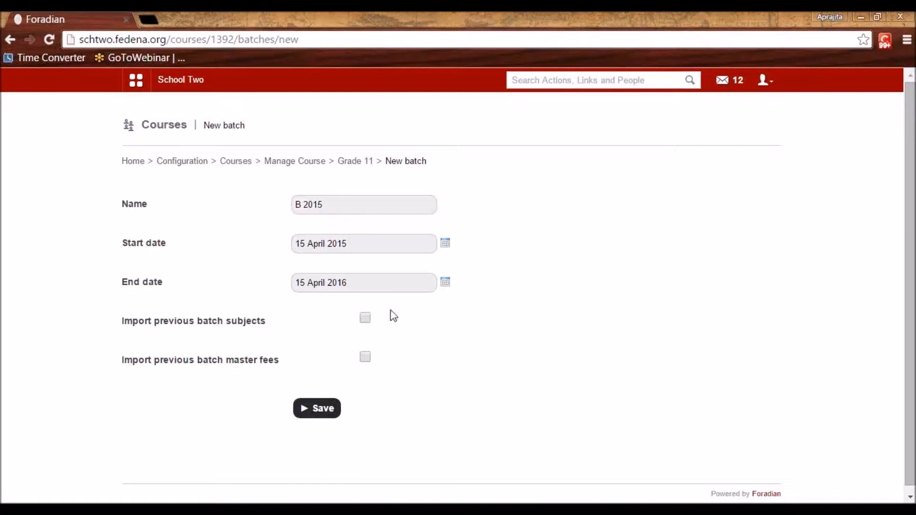
click(365, 318)
Save batch B 2015, review Grade 11's batches A and B 2015, then return to Configuration
click(315, 409)
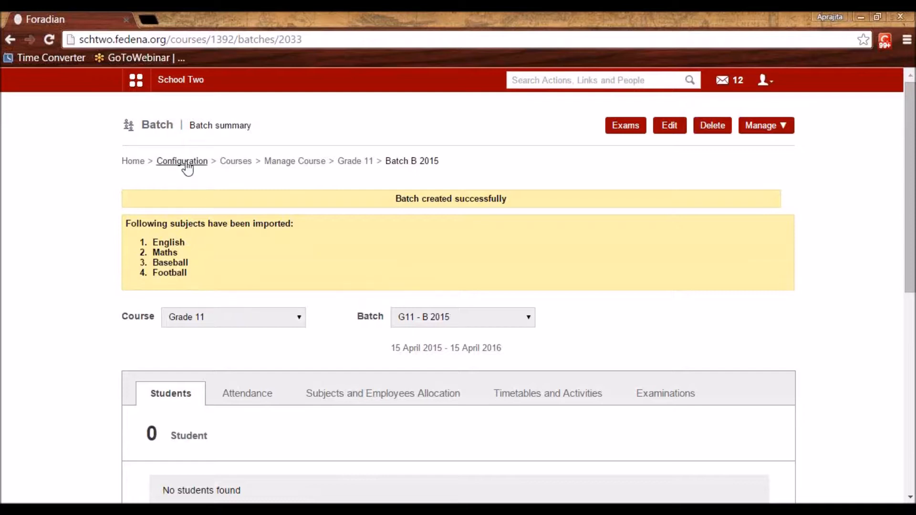
click(349, 167)
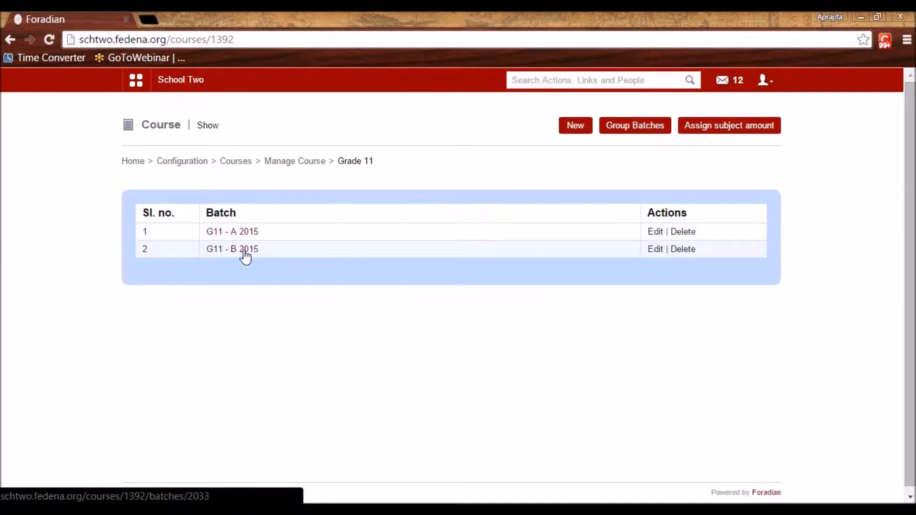
drag(237, 214, 220, 212)
click(274, 199)
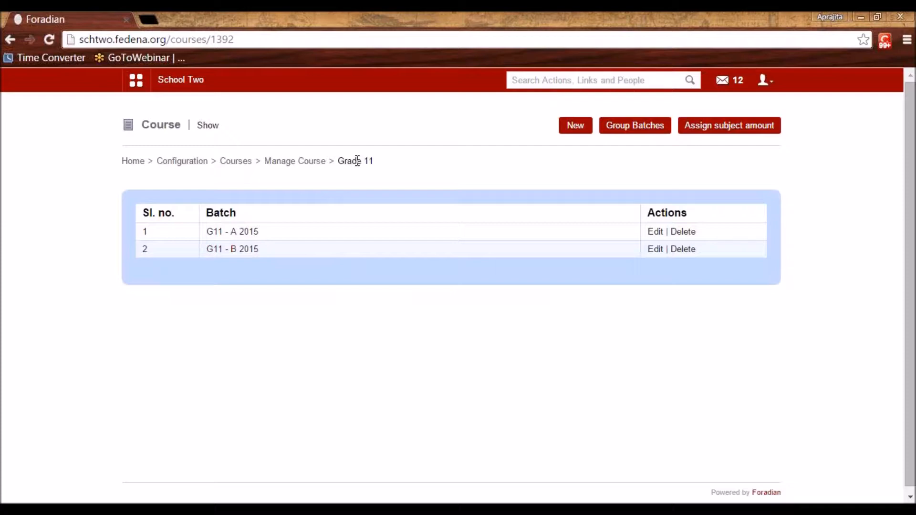
click(187, 164)
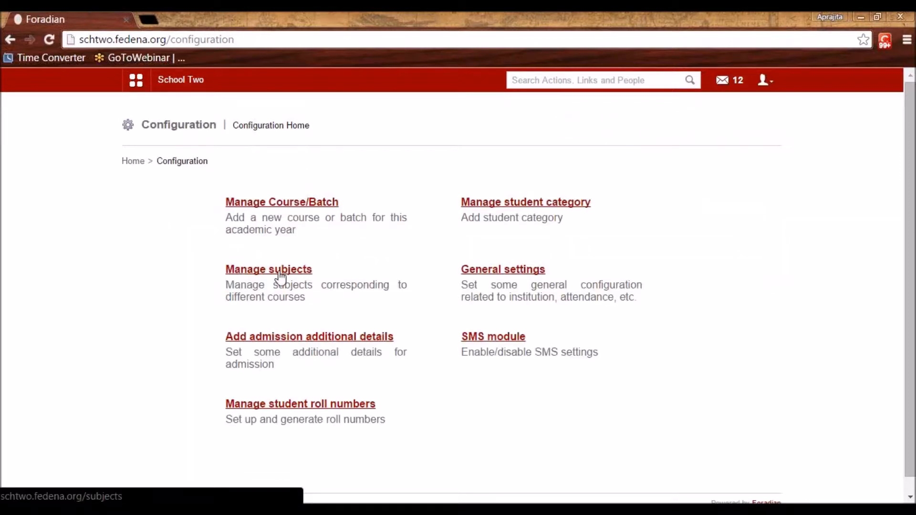
click(523, 206)
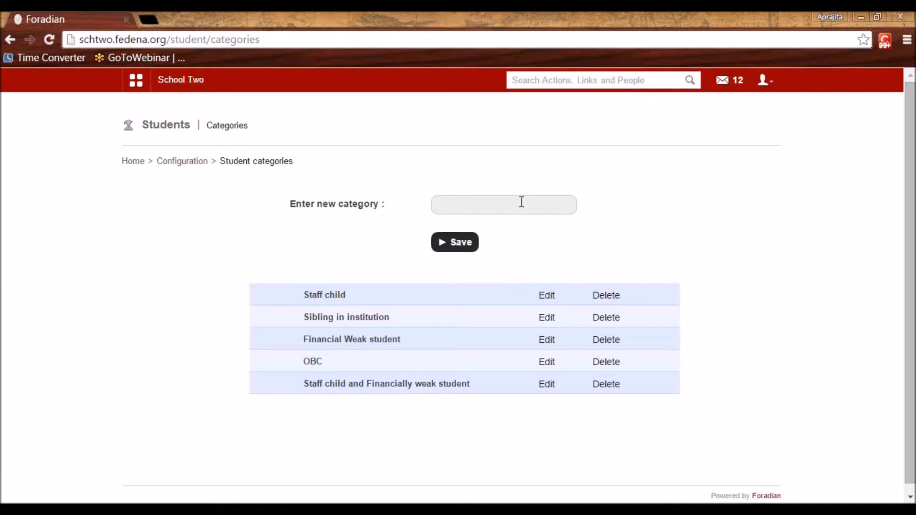
click(522, 202)
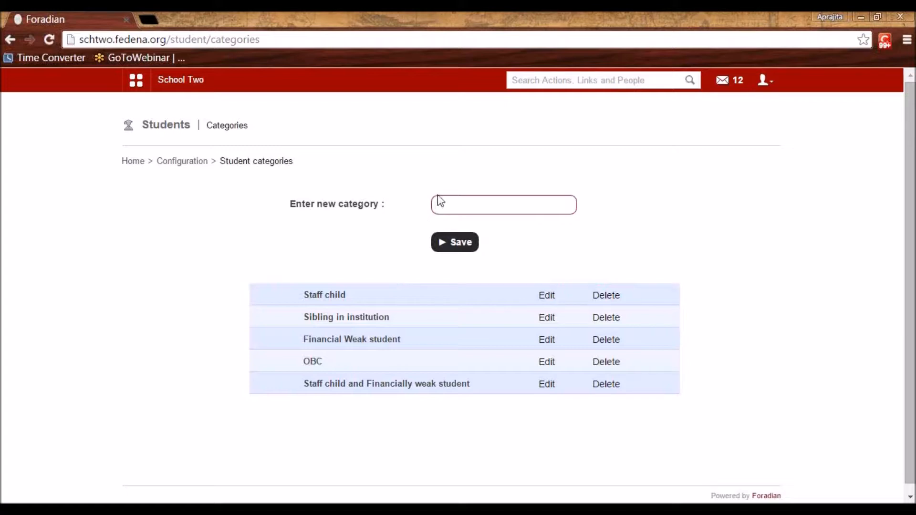
text(Staff child)
drag(476, 207, 434, 207)
click(557, 240)
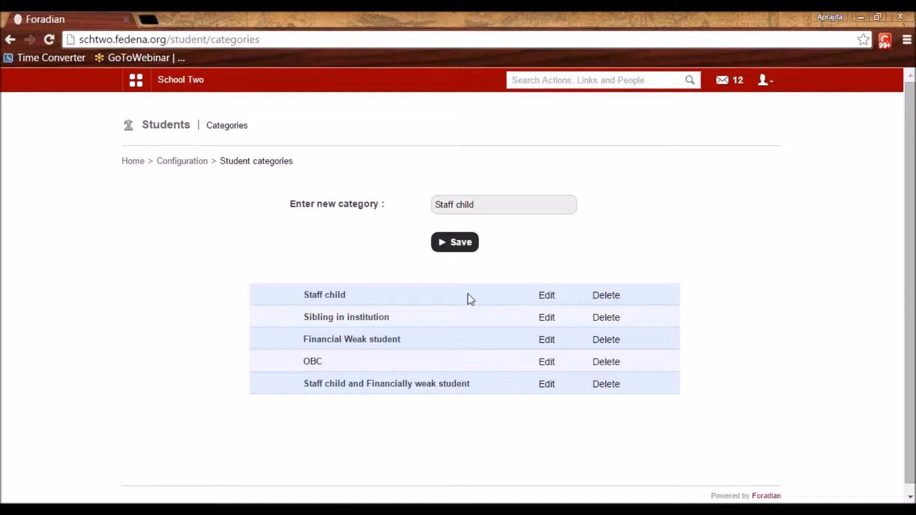
click(177, 162)
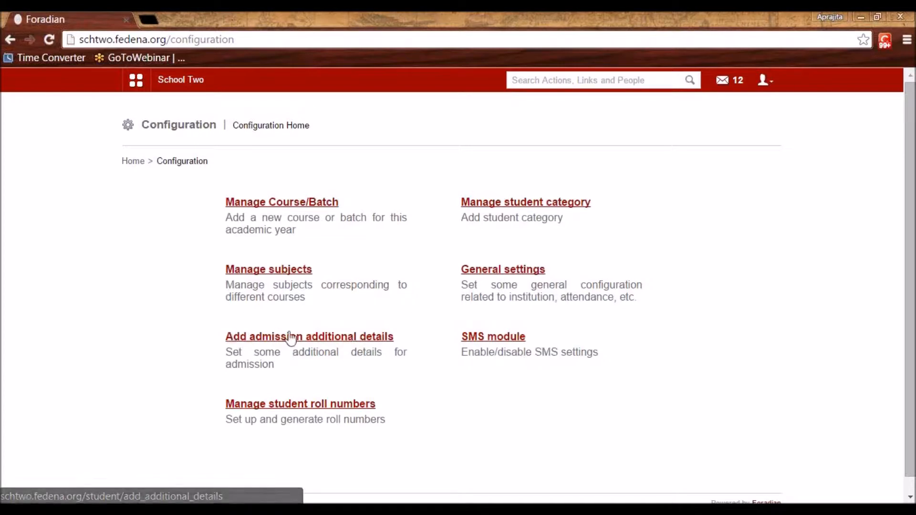
click(338, 339)
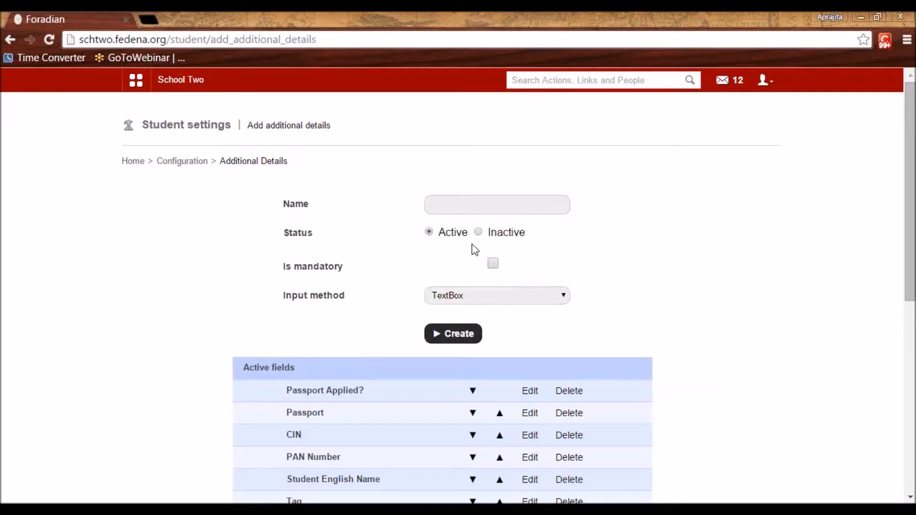
click(454, 208)
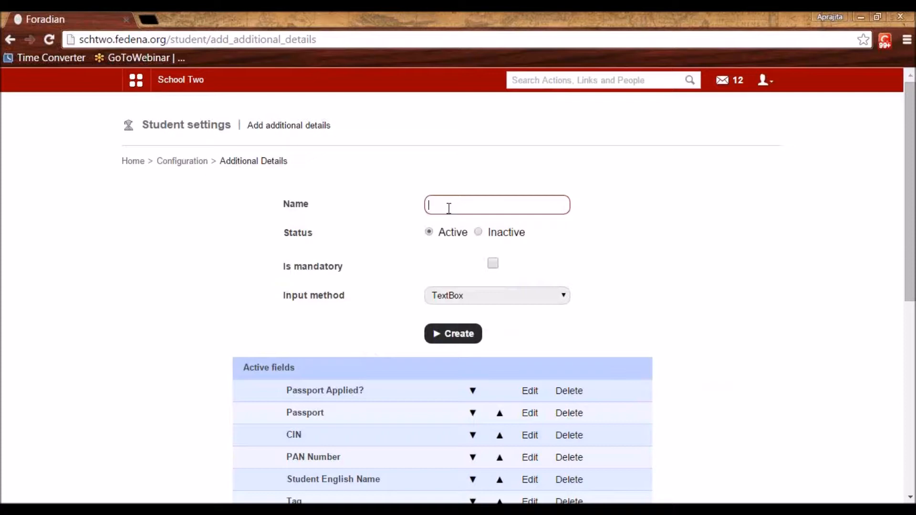
text(Height)
click(493, 263)
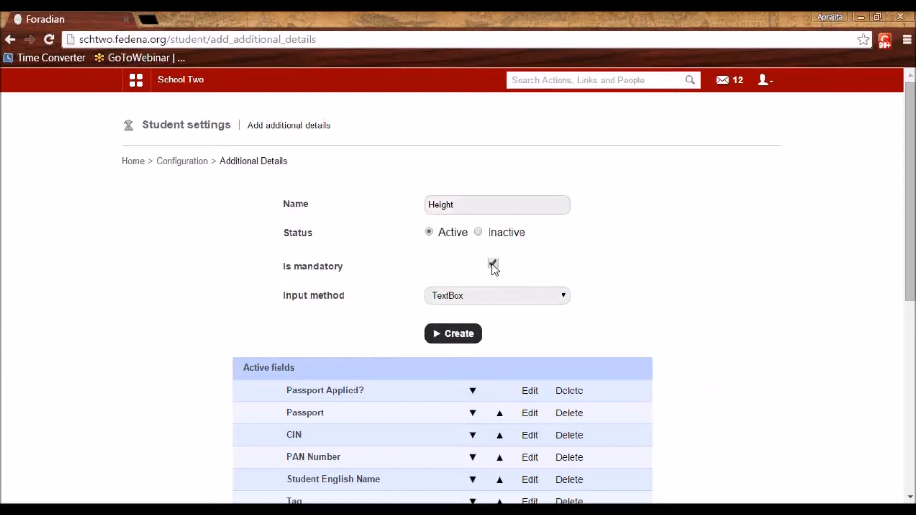
click(497, 295)
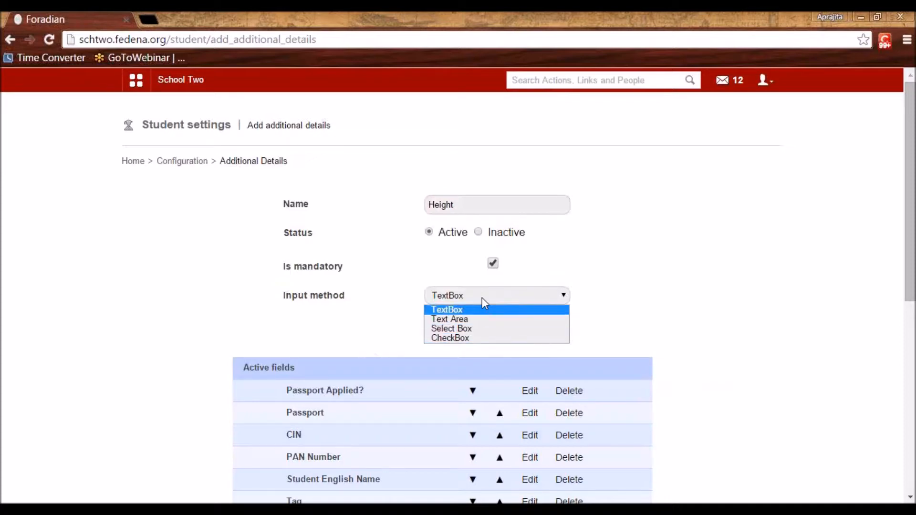
click(485, 312)
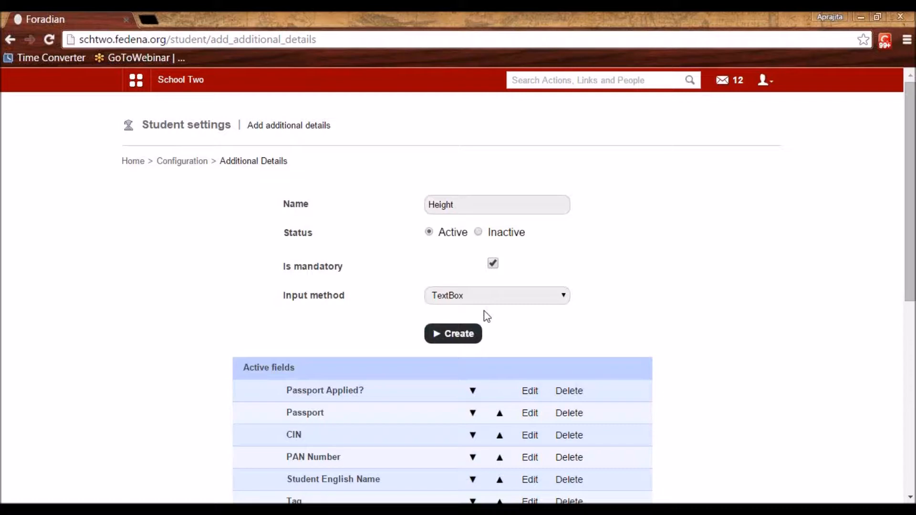
drag(458, 204, 408, 212)
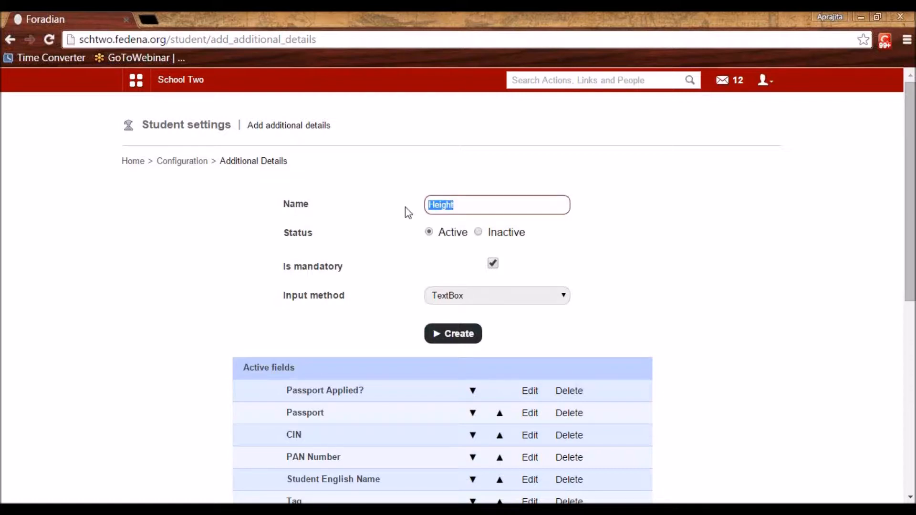
text(Allergies)
key(Tab)
drag(463, 205, 427, 206)
click(571, 277)
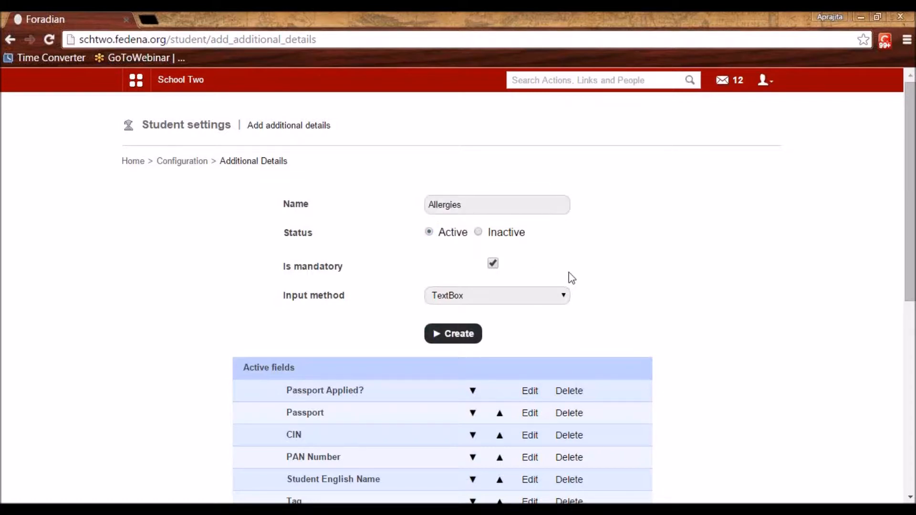
click(542, 296)
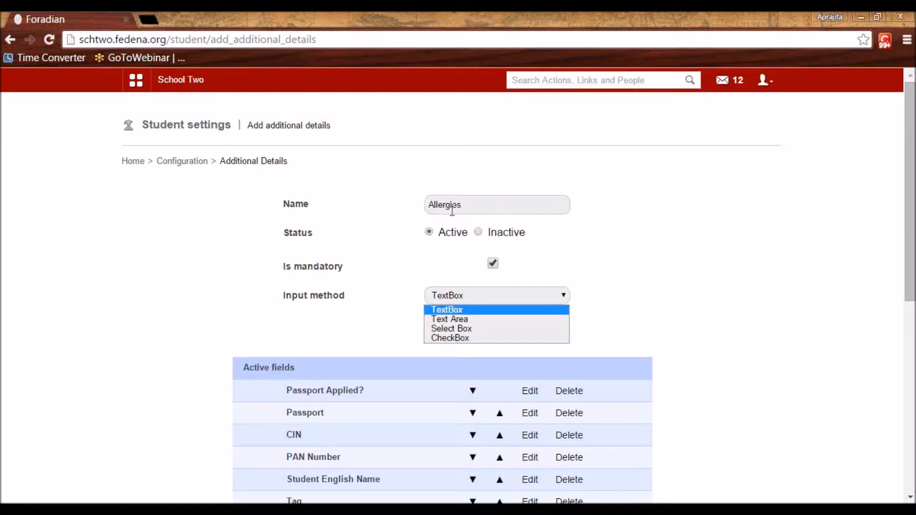
click(472, 319)
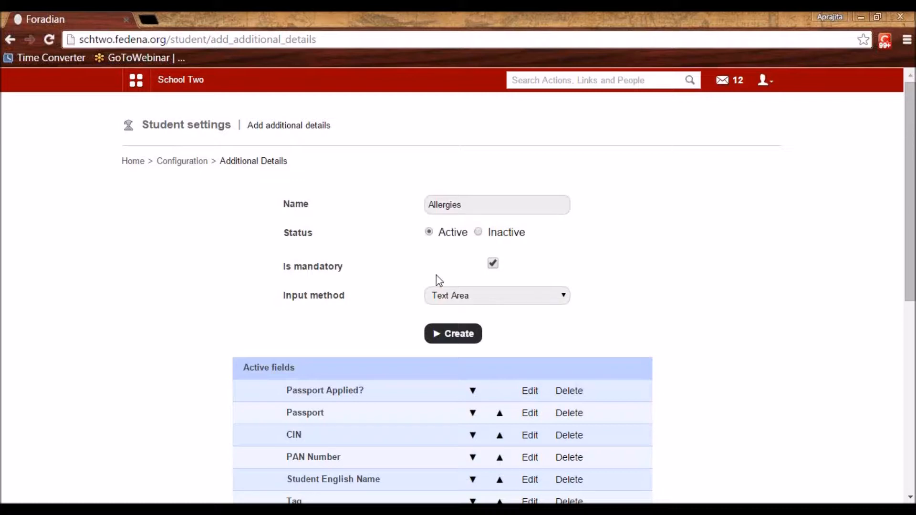
scroll(341, 299, down, 8)
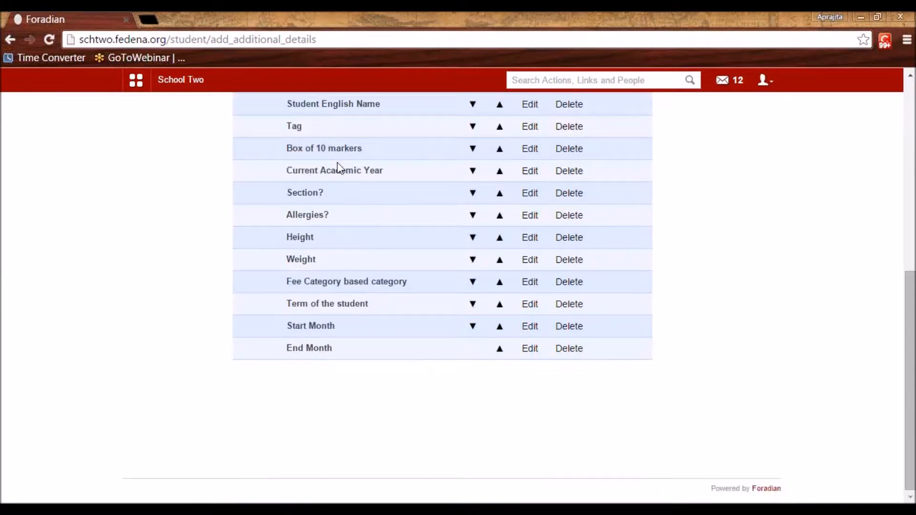
scroll(334, 169, up, 5)
scroll(317, 372, down, 5)
scroll(333, 222, up, 5)
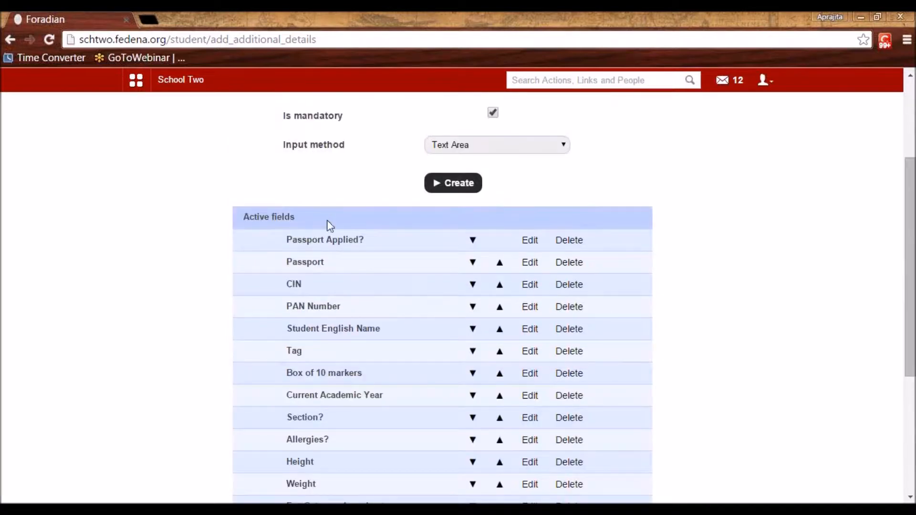
scroll(330, 222, up, 3)
click(183, 161)
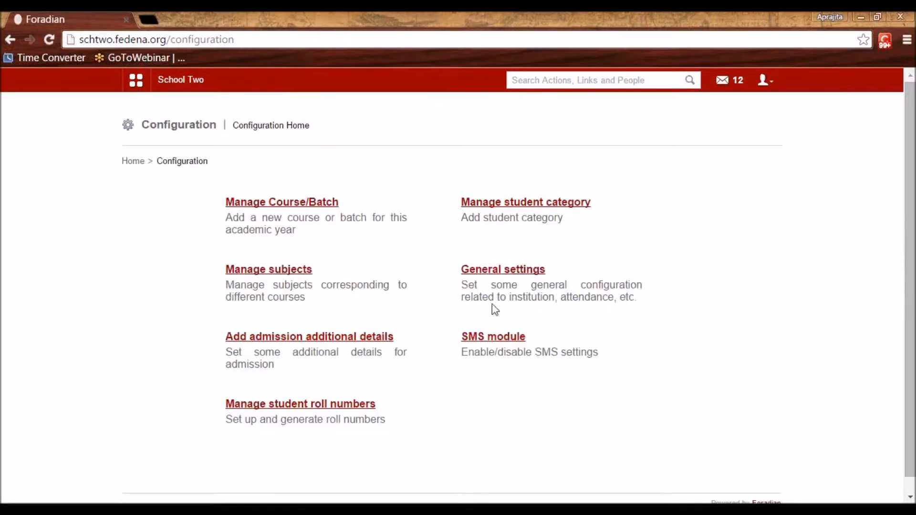
Open the SMS module from the Configuration page
click(507, 342)
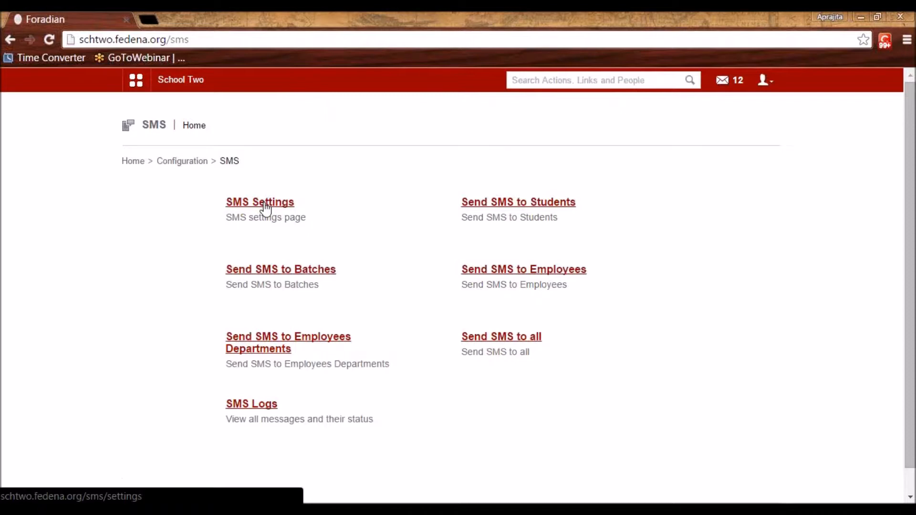
Go to accounts.fedena.org in a new browser tab
click(141, 19)
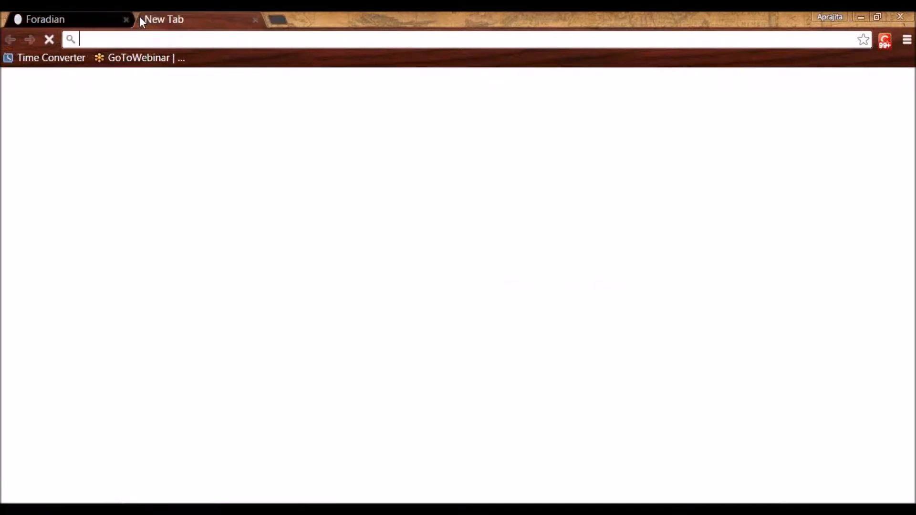
text(accou)
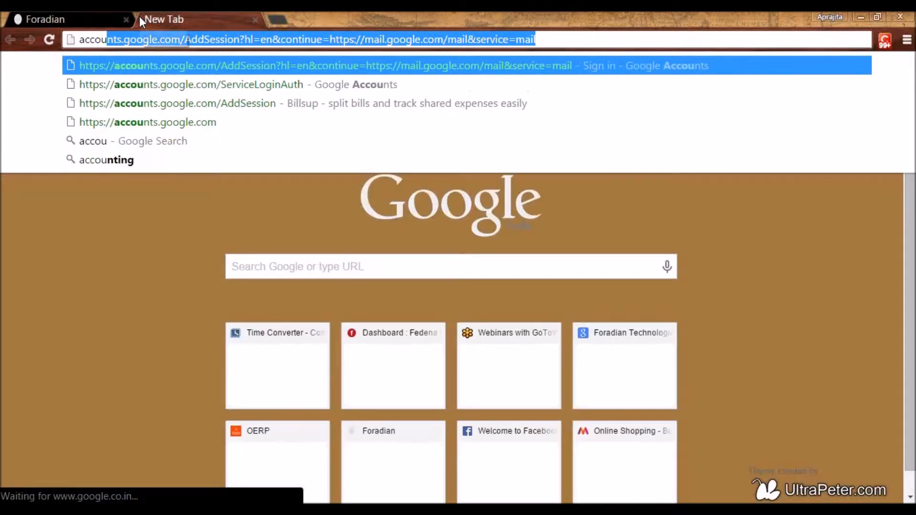
text(nts.)
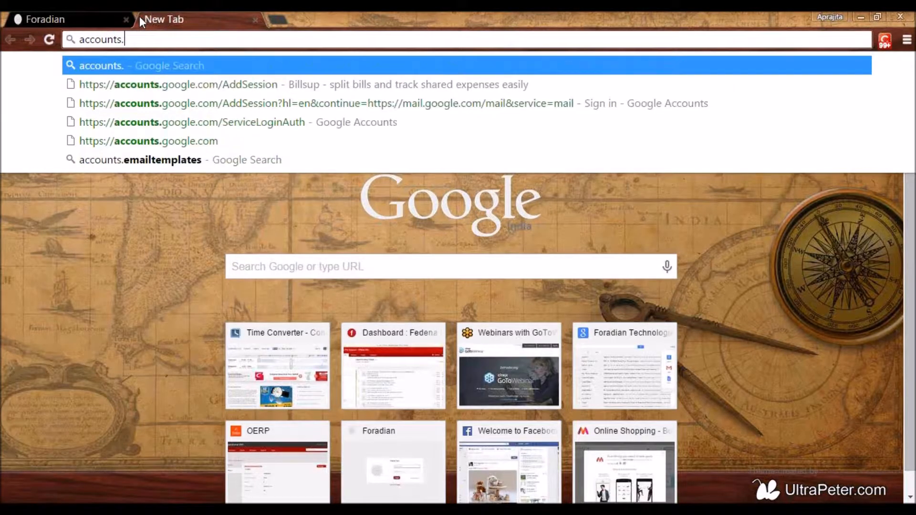
text(fedena)
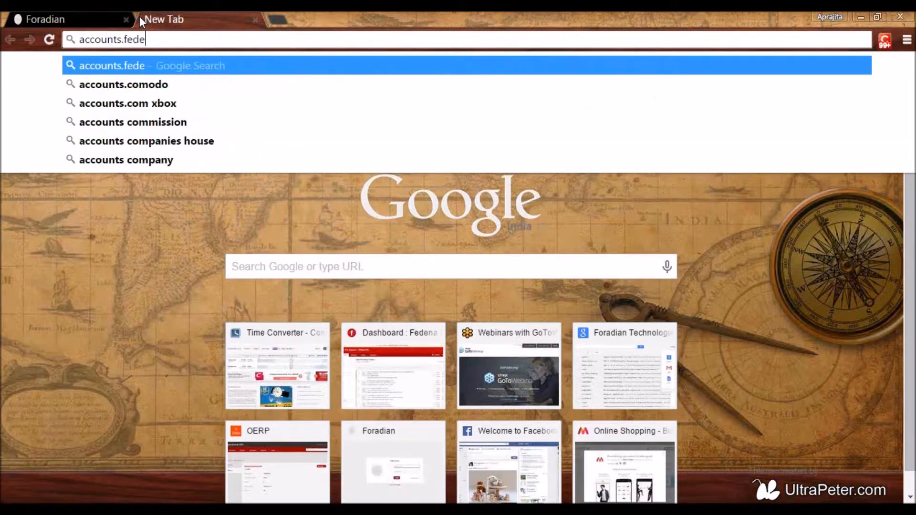
text(.org)
key(Return)
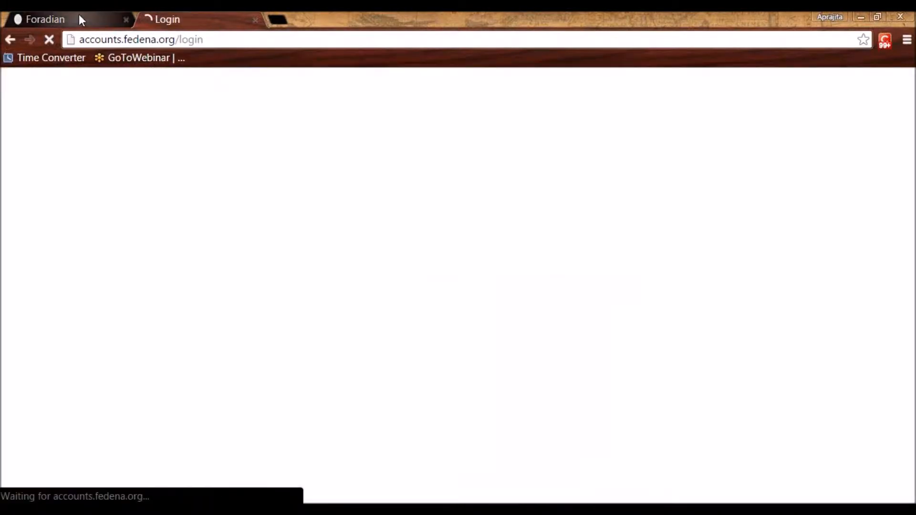
click(173, 17)
Log in with the account username and password, declining to save the password
click(450, 218)
text(aparaki)
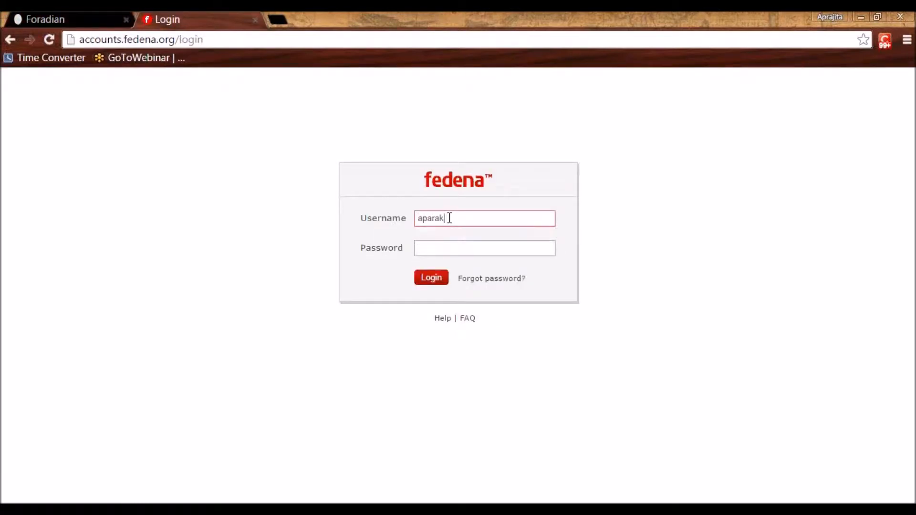
key(BackSpace)
text(jita)
key(Tab)
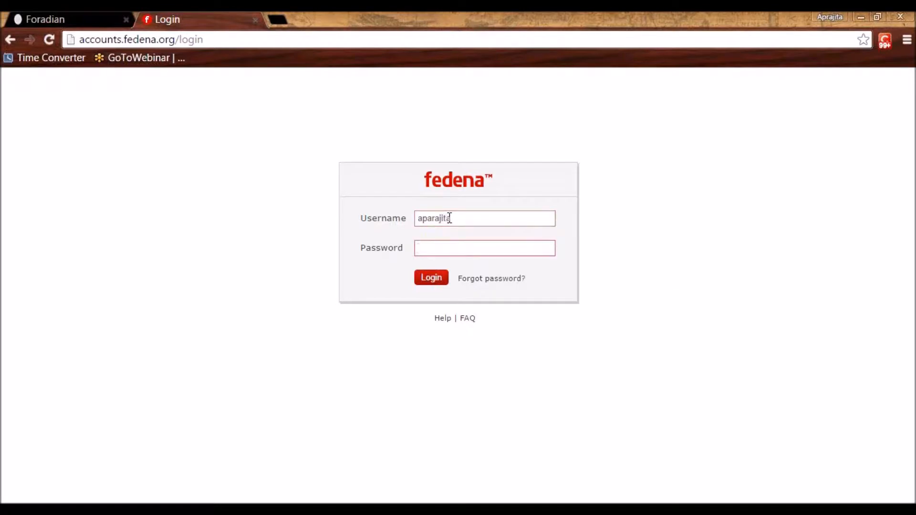
text(••••••••)
key(Return)
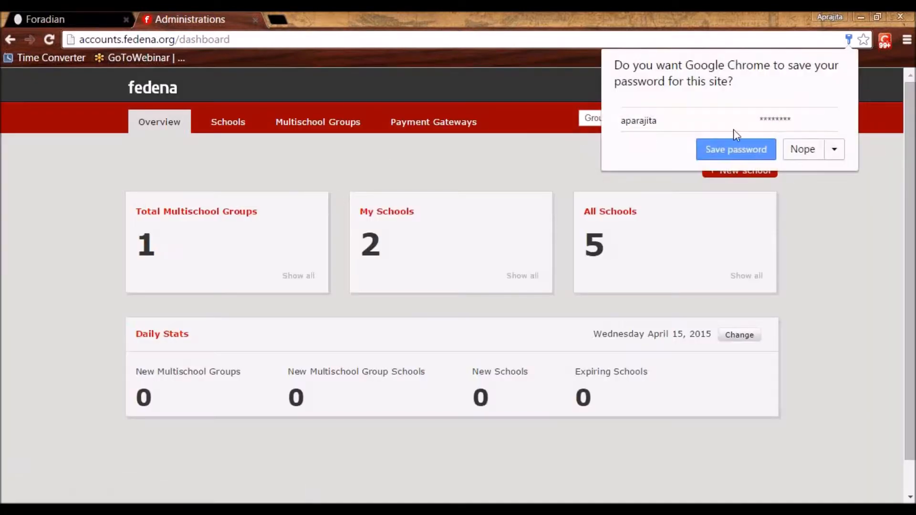
click(806, 152)
View the company's SMS gateway credentials (sender name NETSMS), then return to School Two's SMS page
click(753, 86)
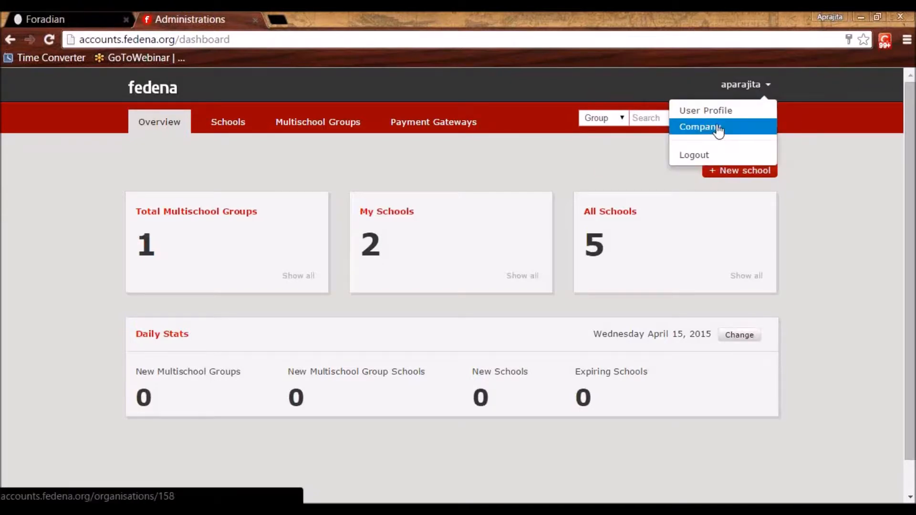
click(718, 130)
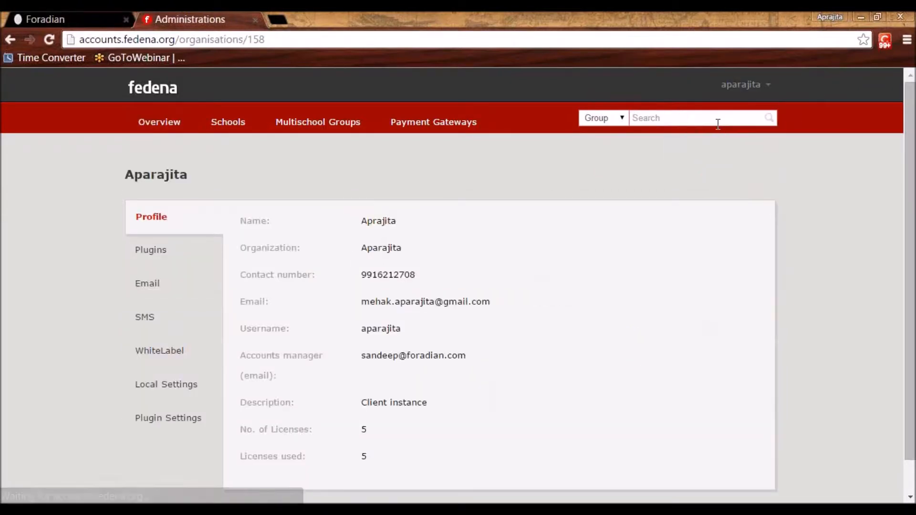
click(145, 324)
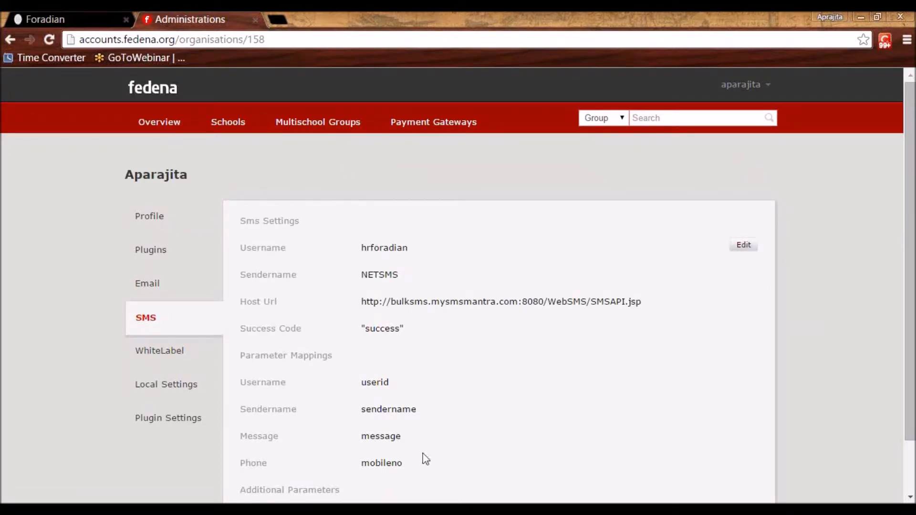
click(746, 244)
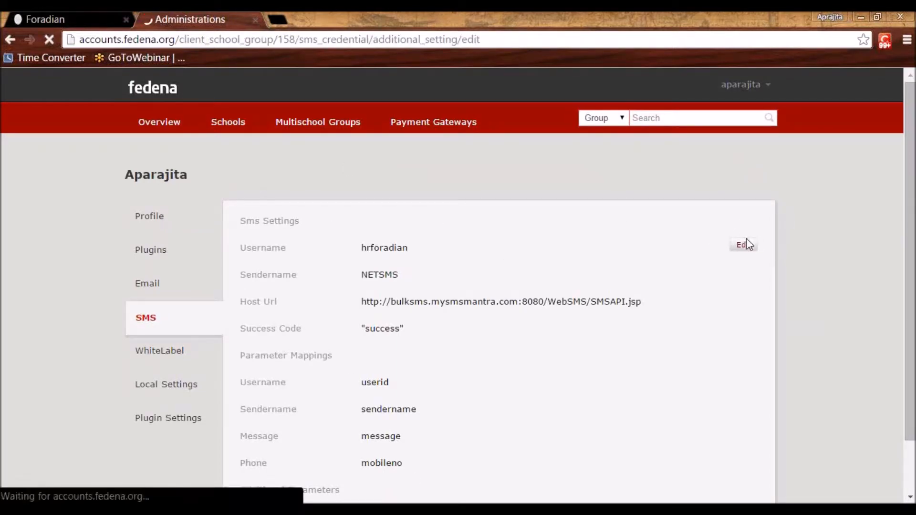
scroll(359, 323, down, 5)
scroll(356, 323, up, 5)
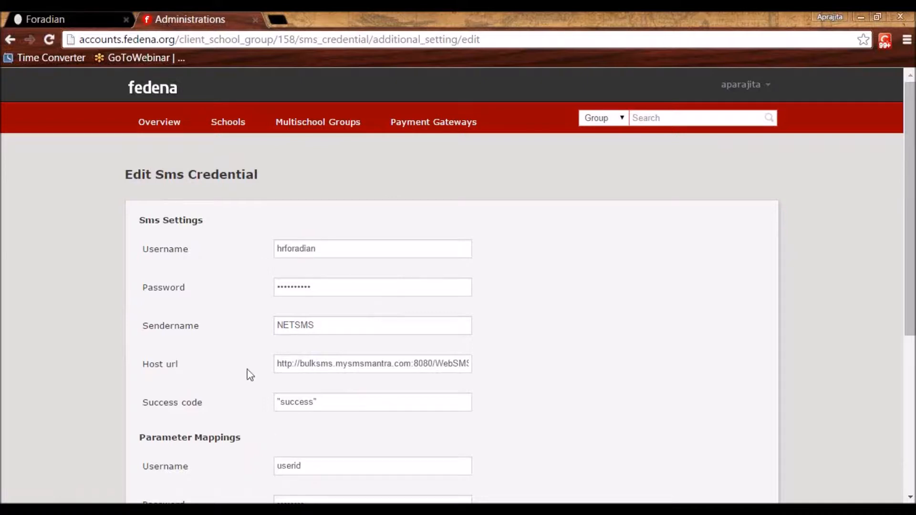
click(78, 13)
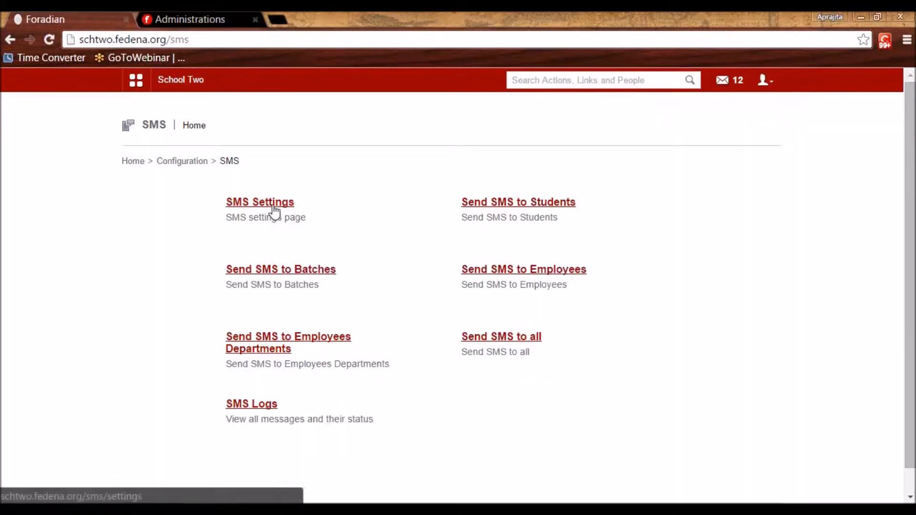
Re-enable the Application SMS setting and save School Two's general SMS alerts with every option ticked
click(258, 205)
click(357, 201)
click(461, 231)
click(357, 233)
click(456, 270)
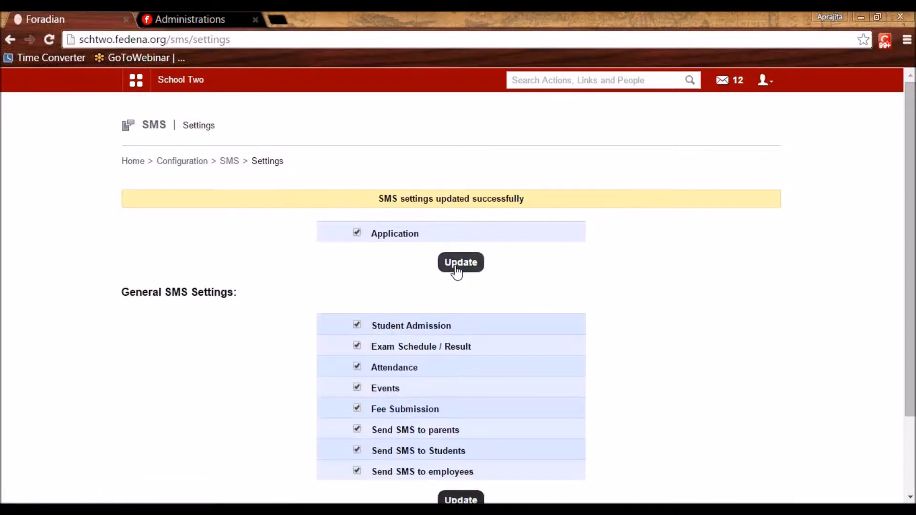
scroll(457, 270, down, 3)
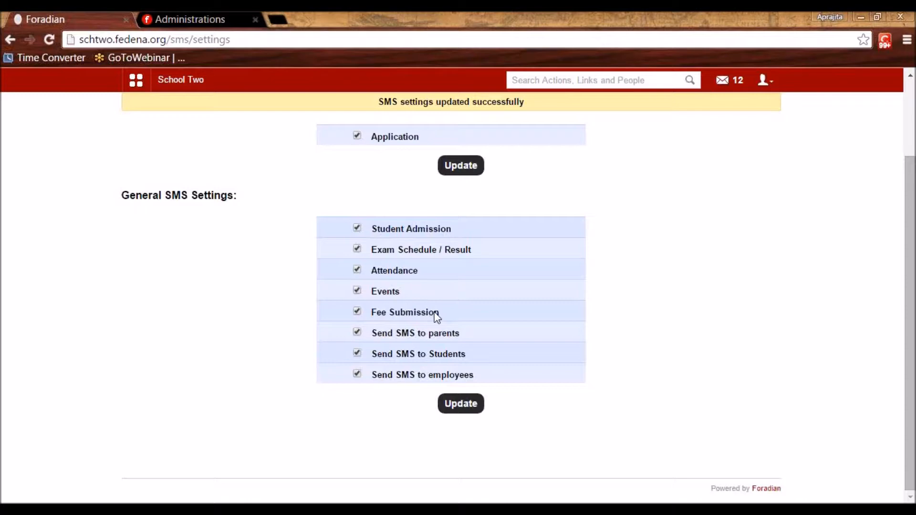
click(462, 409)
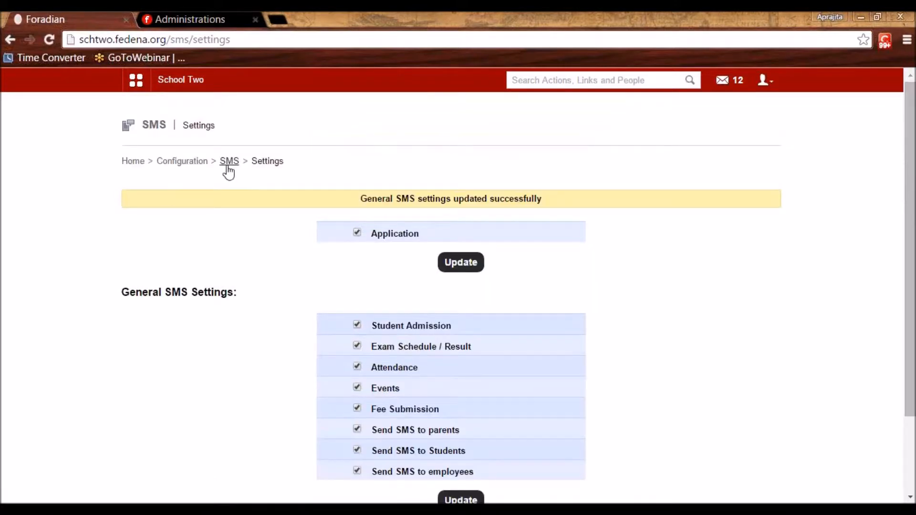
click(229, 165)
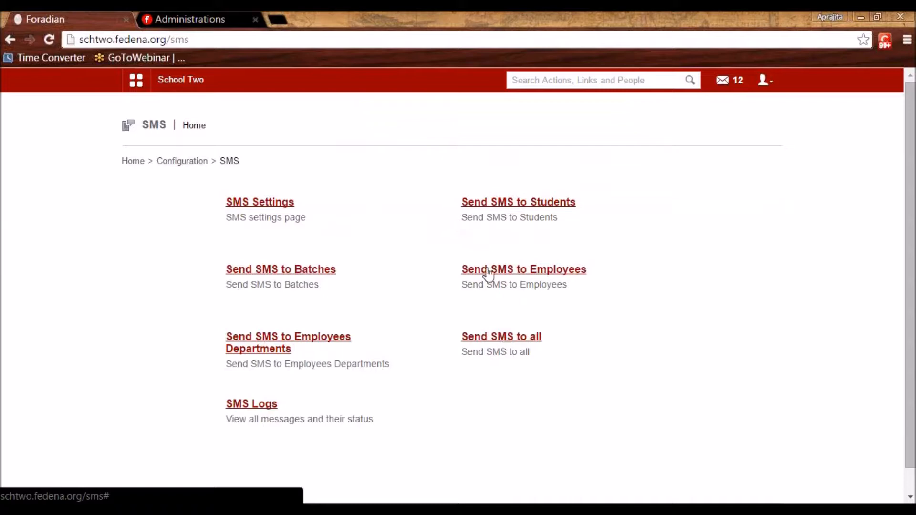
click(488, 204)
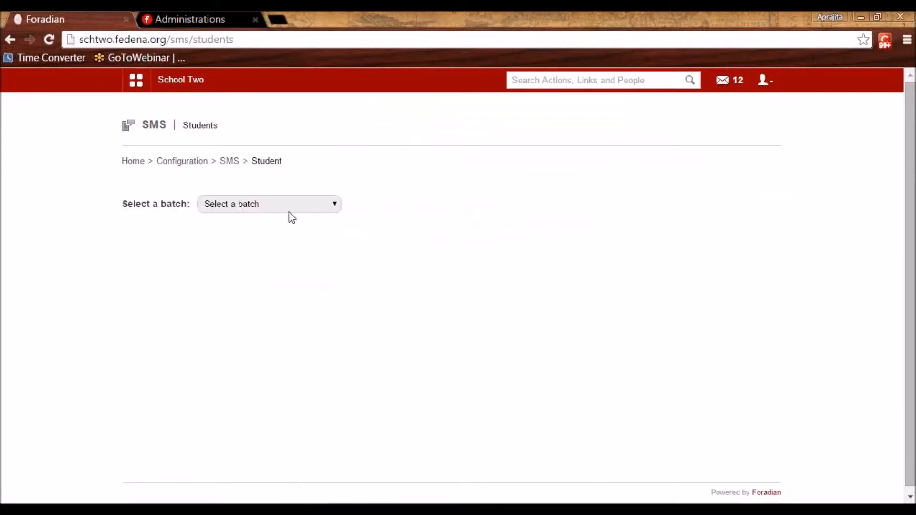
click(290, 208)
scroll(281, 353, down, 10)
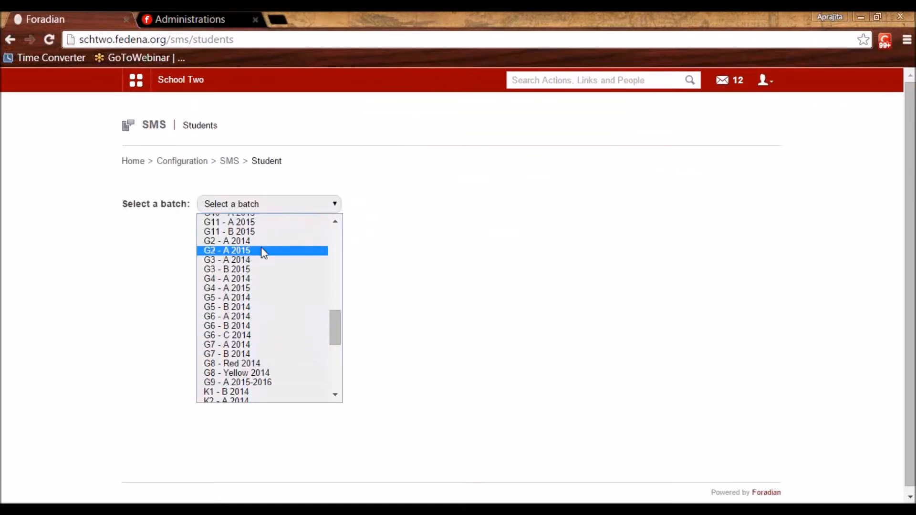
scroll(262, 251, up, 10)
click(336, 395)
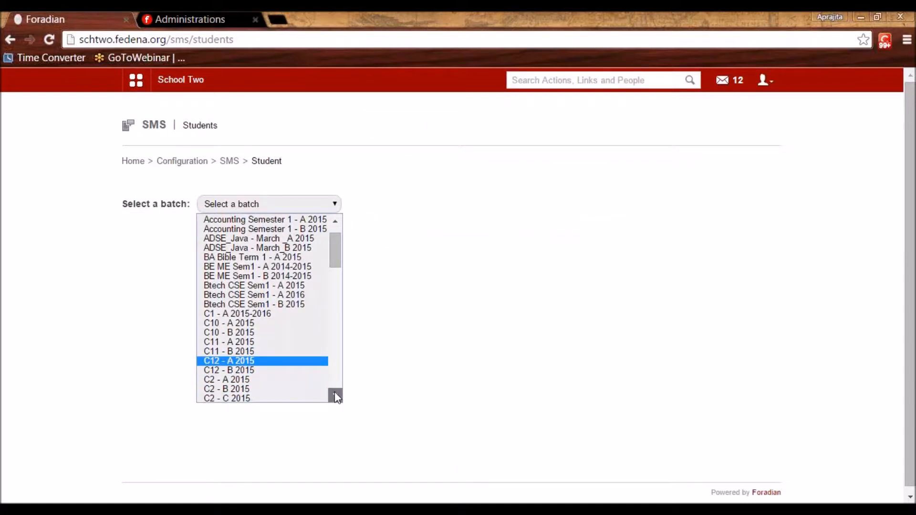
click(255, 273)
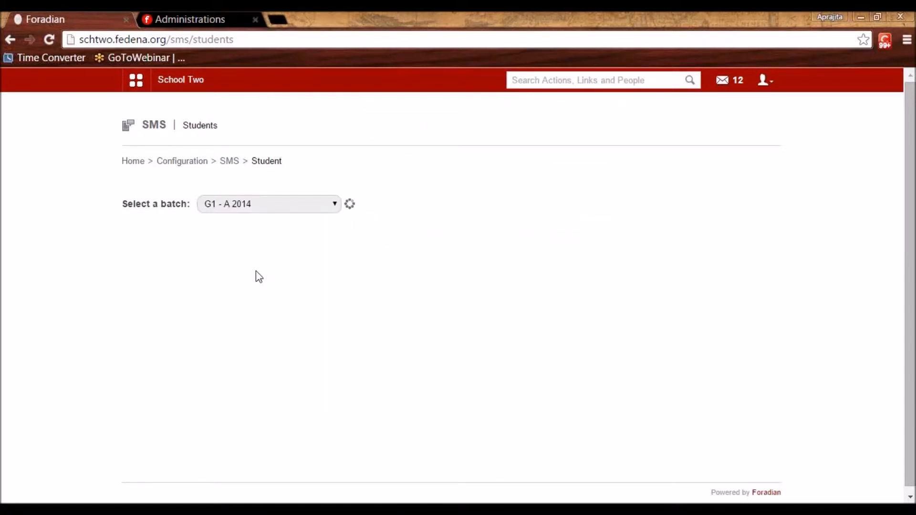
click(144, 305)
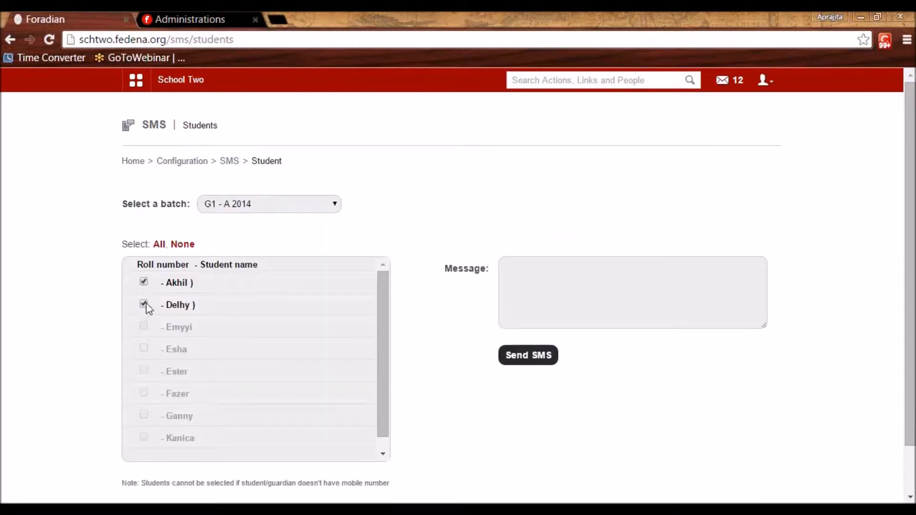
click(573, 286)
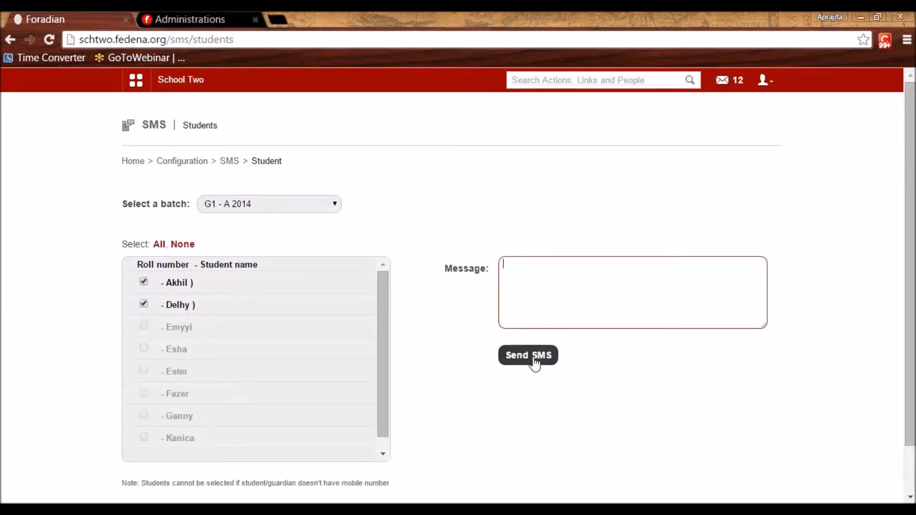
click(230, 162)
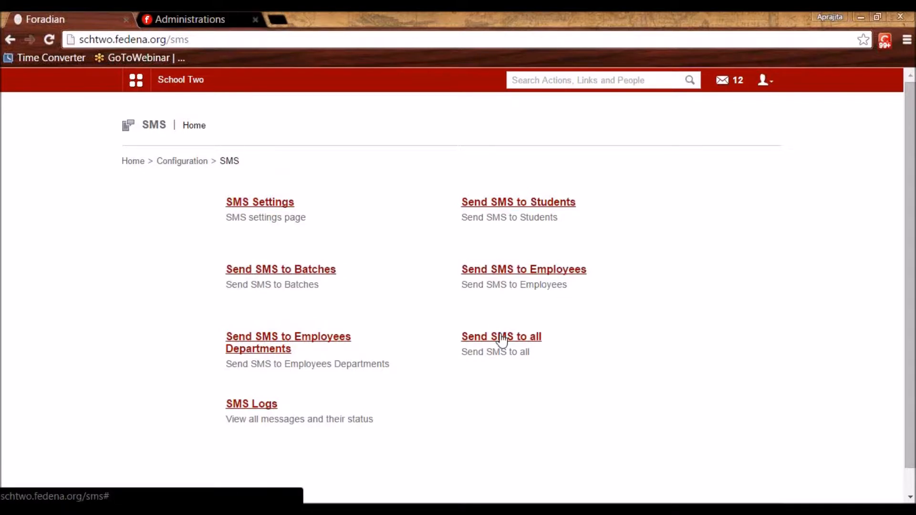
Browse the sent SMS logs table, then return to the Configuration home page
click(250, 405)
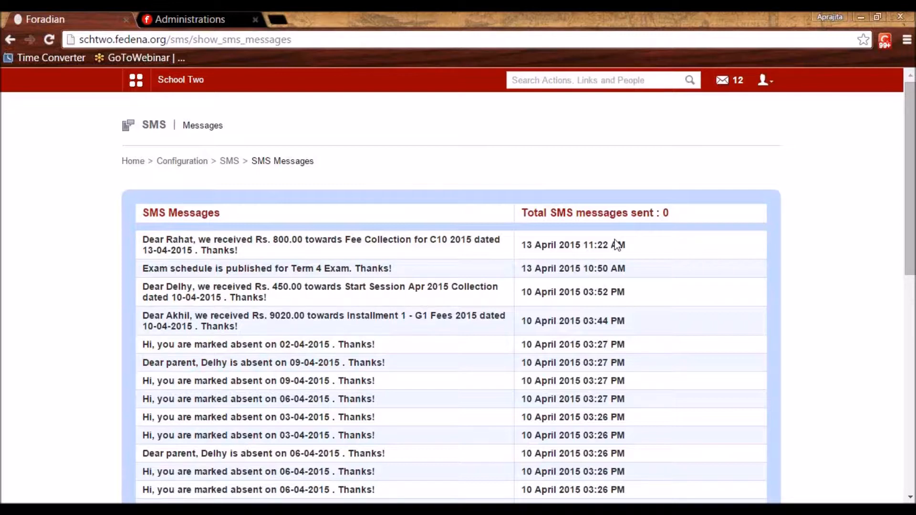
click(190, 162)
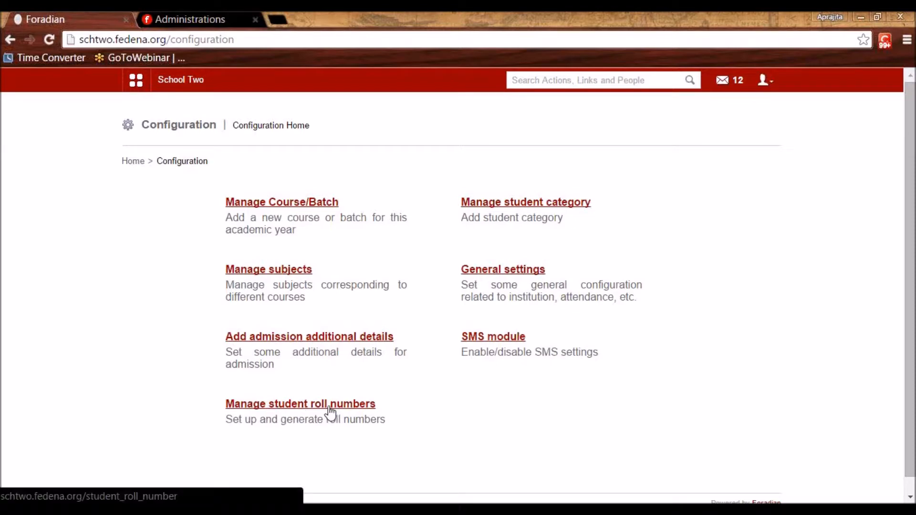
Open roll number management for Class 1's batch C1 - A 2015-2016
click(274, 408)
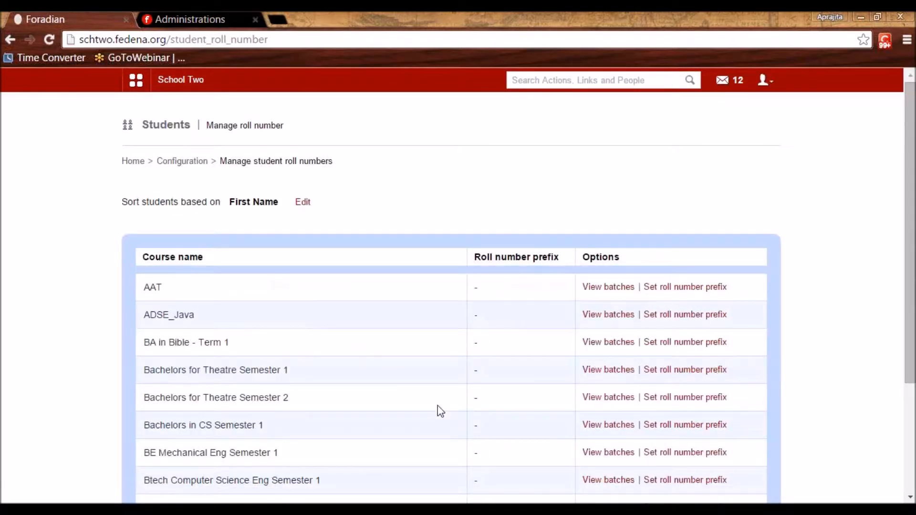
scroll(440, 411, down, 3)
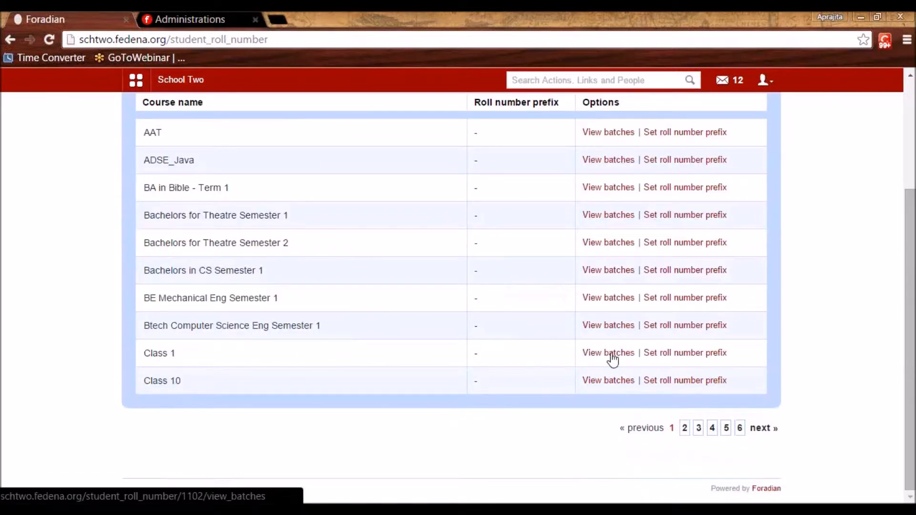
mouse_move(177, 357)
mouse_down()
mouse_move(171, 354)
mouse_move(185, 362)
mouse_up()
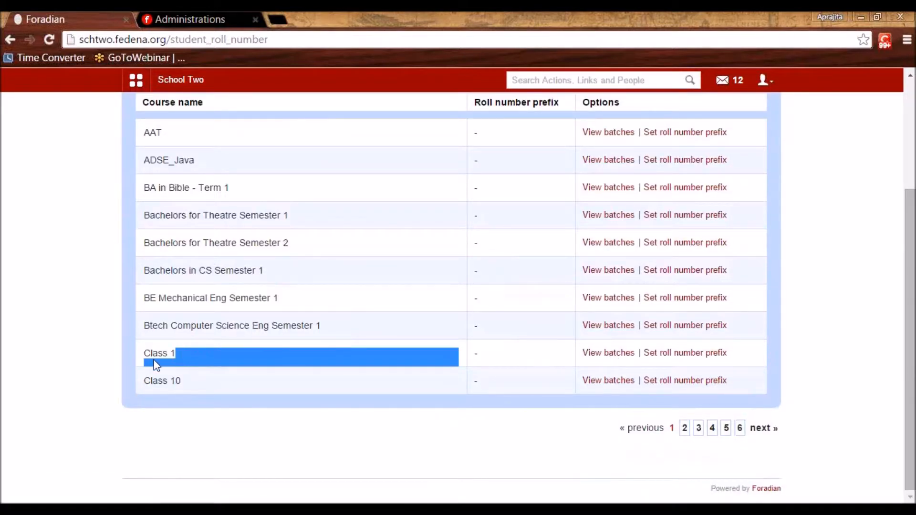
click(618, 355)
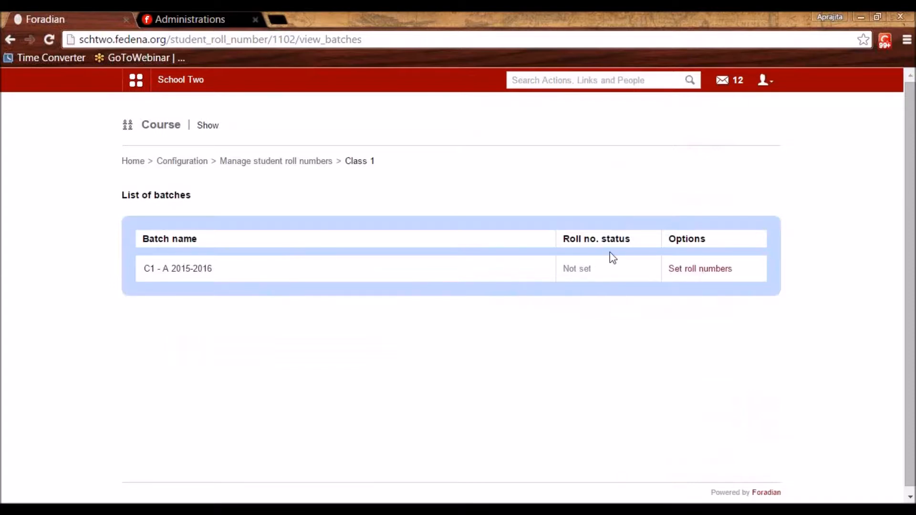
click(706, 270)
Review the First Name sort order and C1 roll number prefix, leaving them unchanged
scroll(295, 363, down, 3)
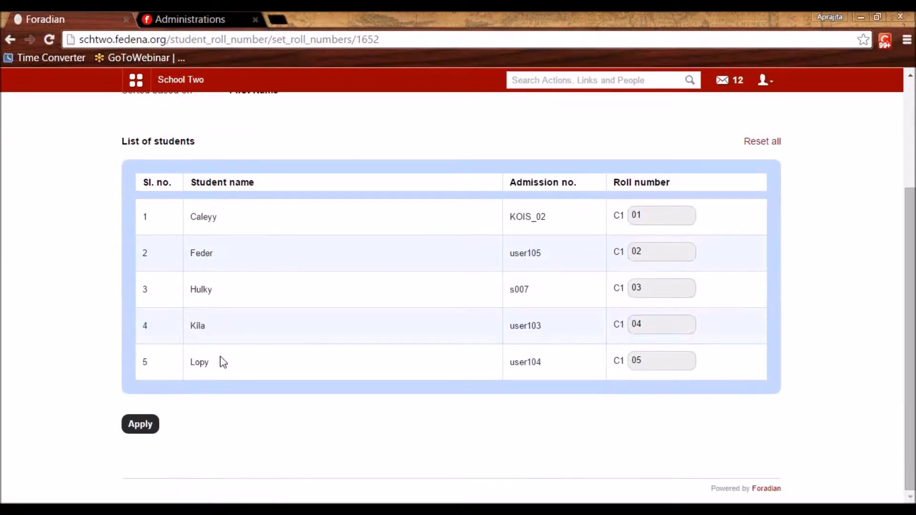
scroll(219, 356, up, 3)
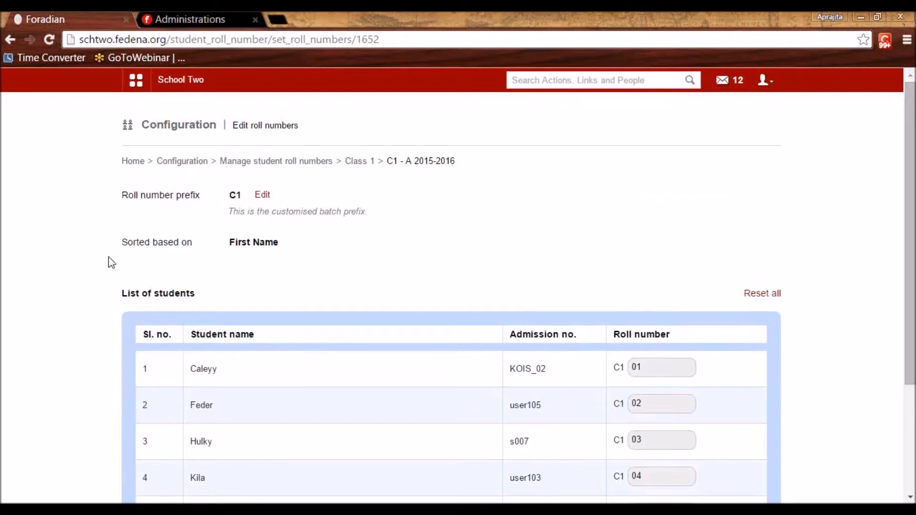
drag(227, 244, 284, 244)
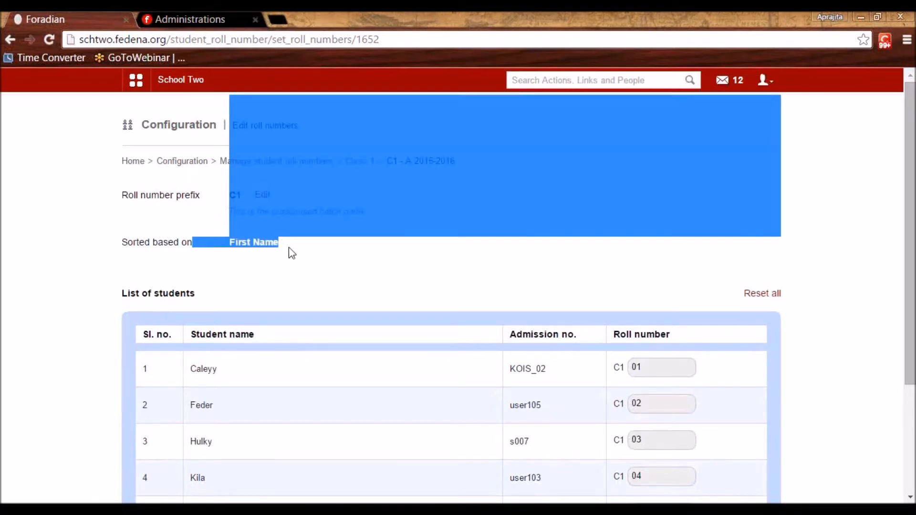
click(292, 252)
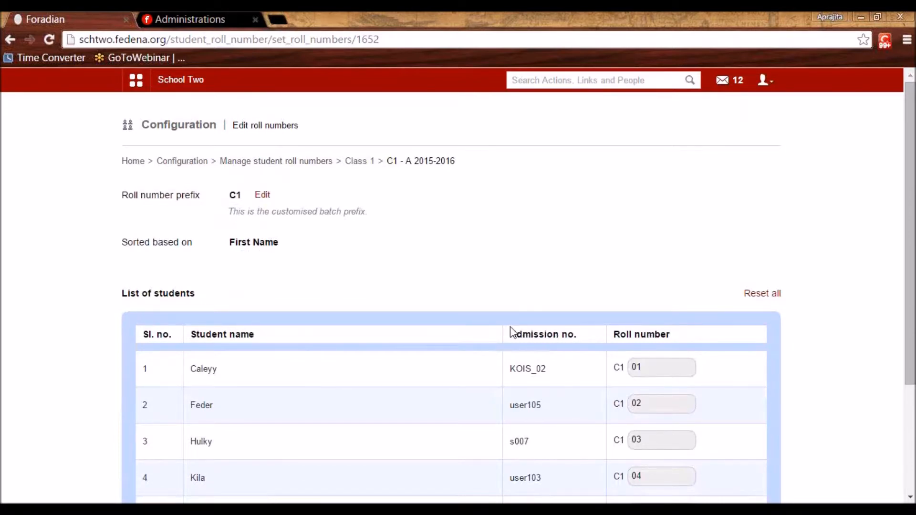
scroll(515, 333, down, 3)
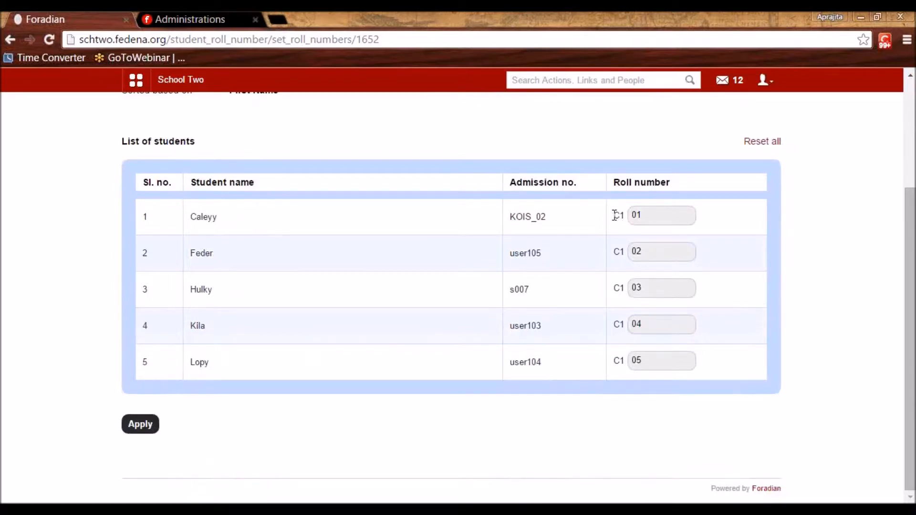
double_click(624, 216)
scroll(581, 306, up, 3)
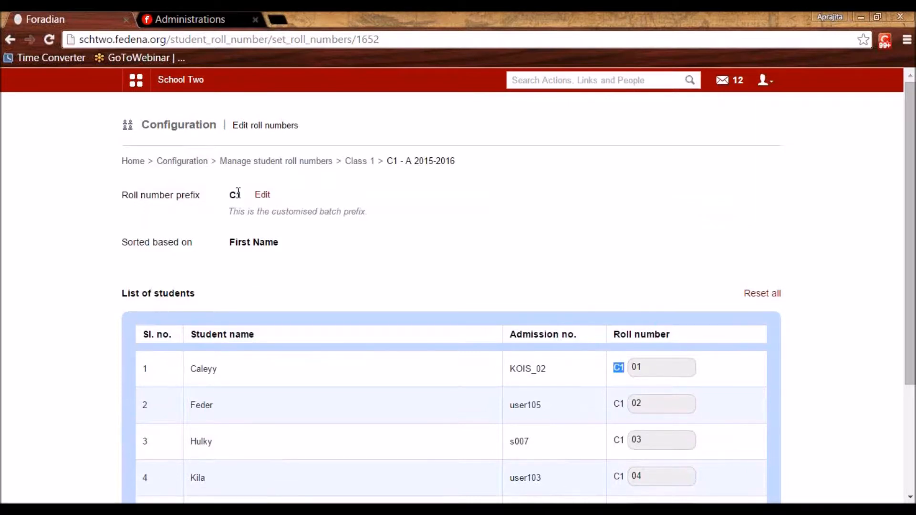
click(262, 195)
double_click(430, 225)
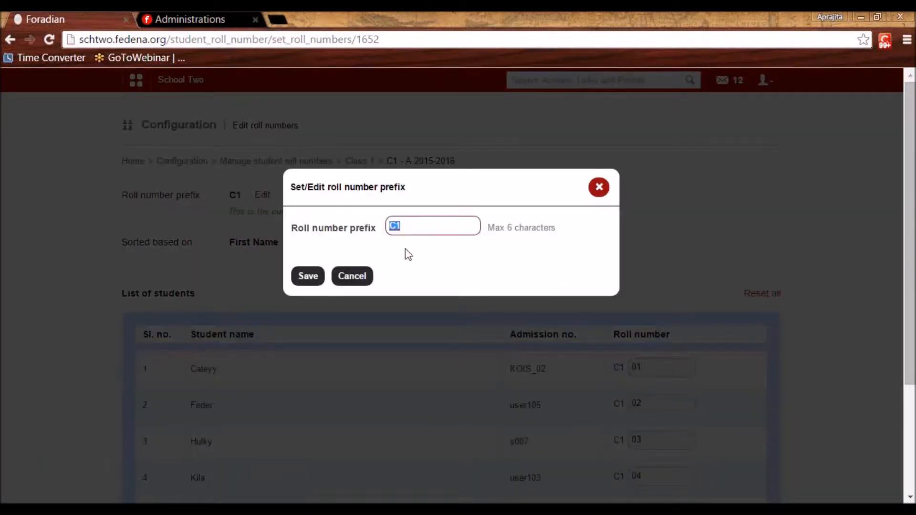
click(428, 230)
click(359, 281)
Apply roll numbers C1 01 to C1 05 to the batch's five students
scroll(366, 288, down, 3)
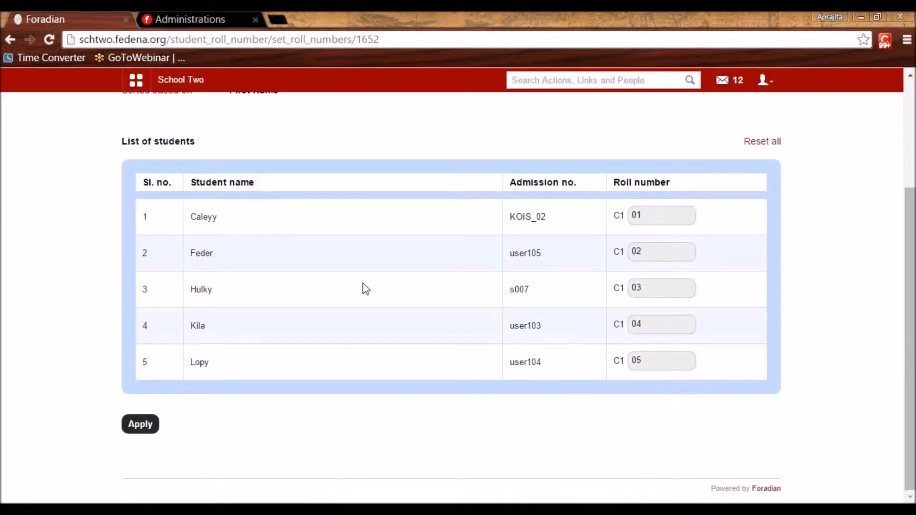
click(134, 427)
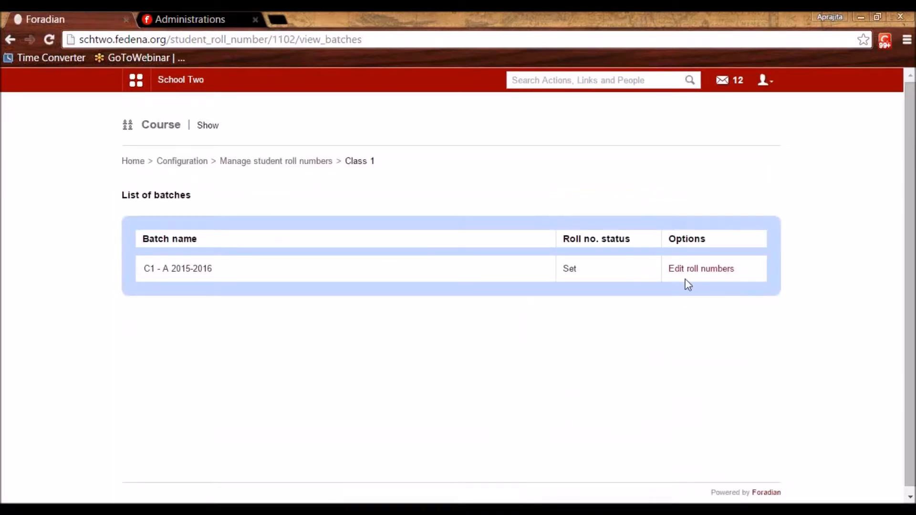
double_click(562, 278)
click(601, 287)
Open the Student Admission form under Academics > Students
click(136, 81)
click(231, 115)
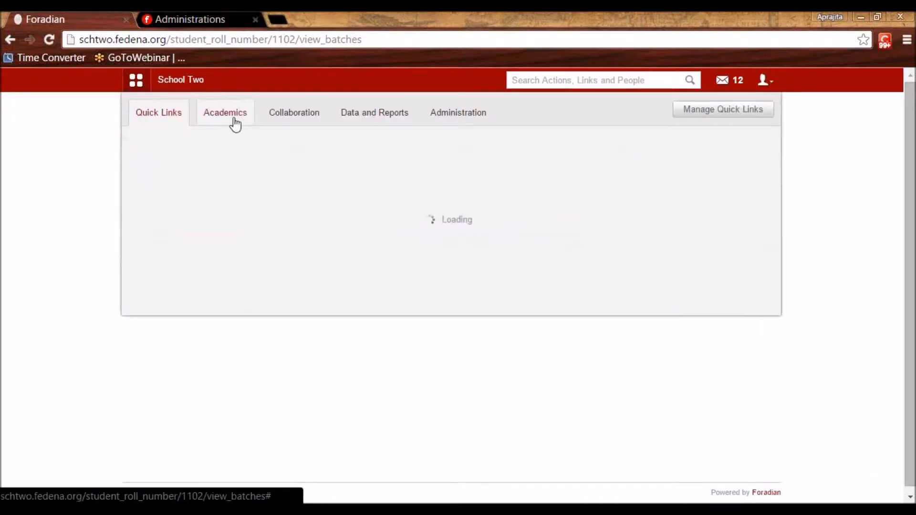
mouse_move(340, 198)
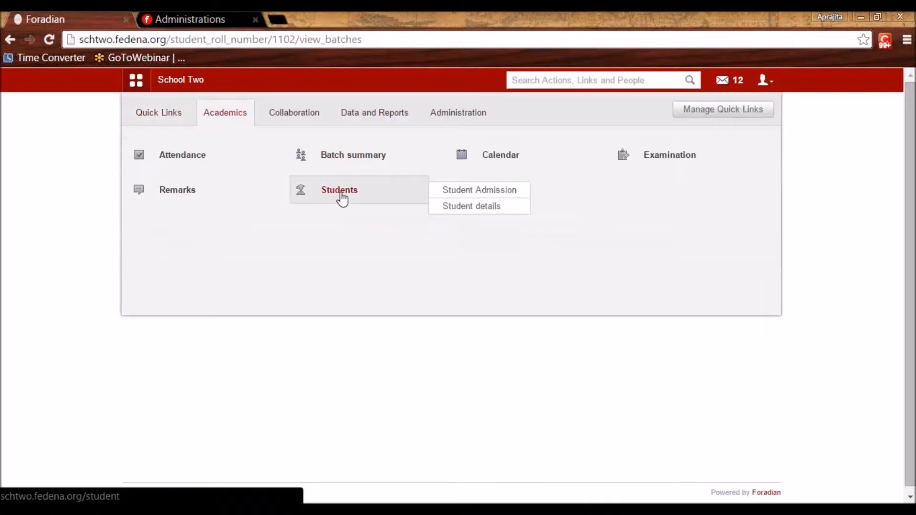
click(449, 191)
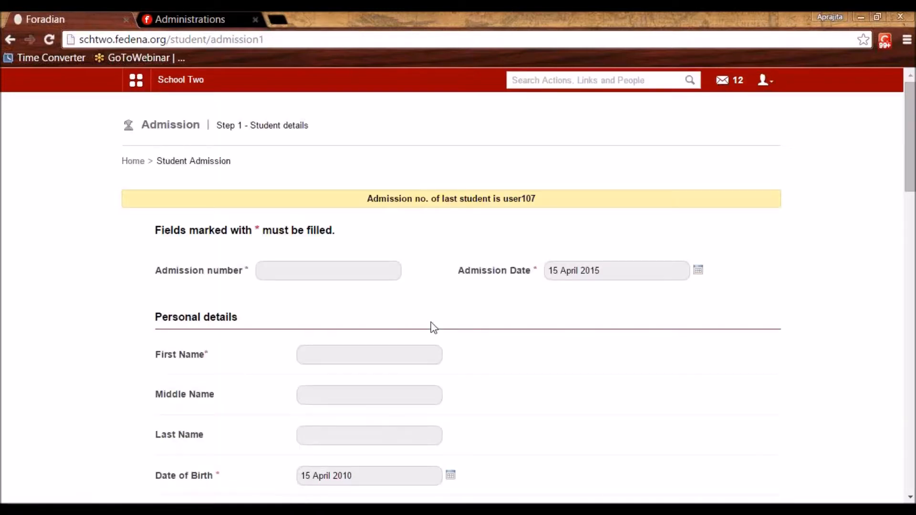
scroll(428, 328, down, 5)
scroll(427, 327, up, 5)
Enter the admission number and the student's first name, and set gender to Female
click(308, 271)
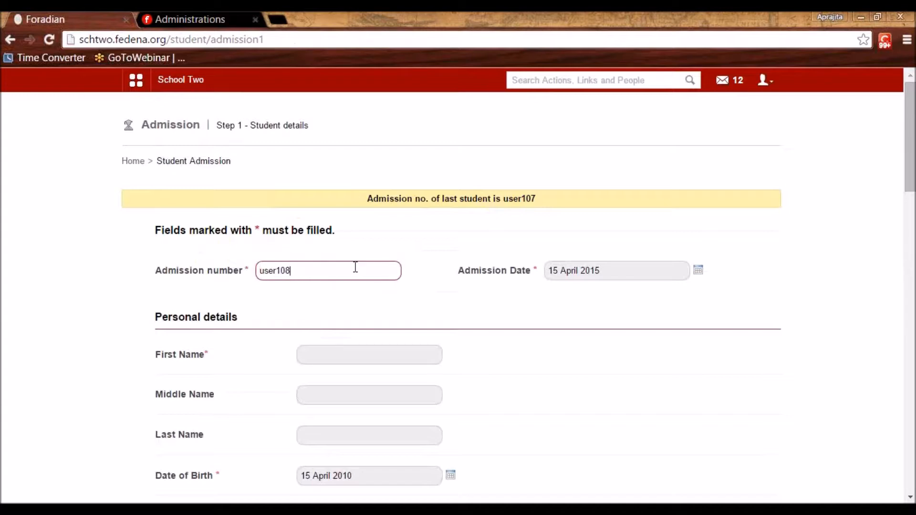
double_click(305, 267)
click(516, 282)
scroll(516, 282, down, 5)
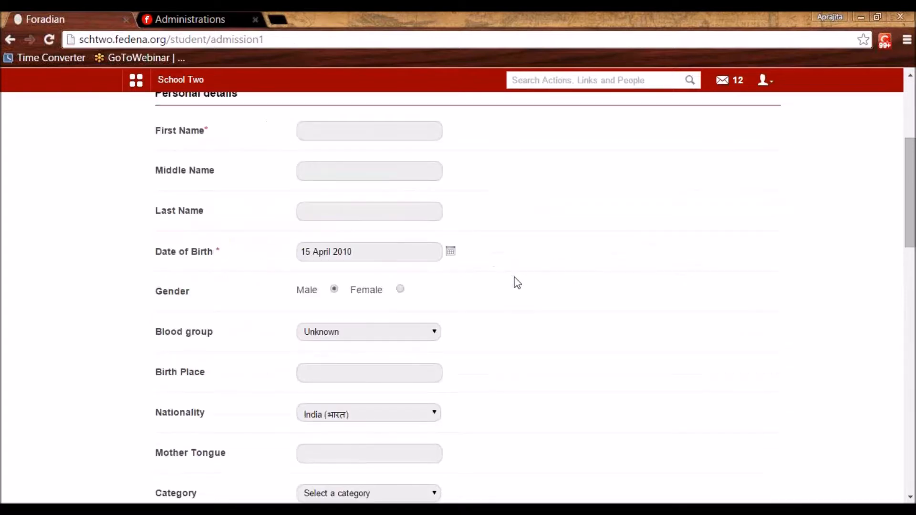
click(349, 140)
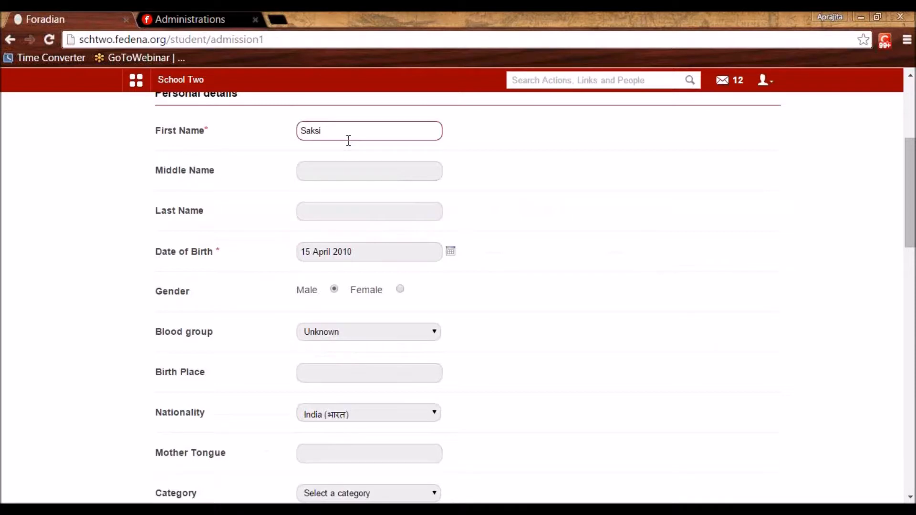
scroll(344, 248, down, 5)
scroll(344, 247, up, 5)
click(400, 289)
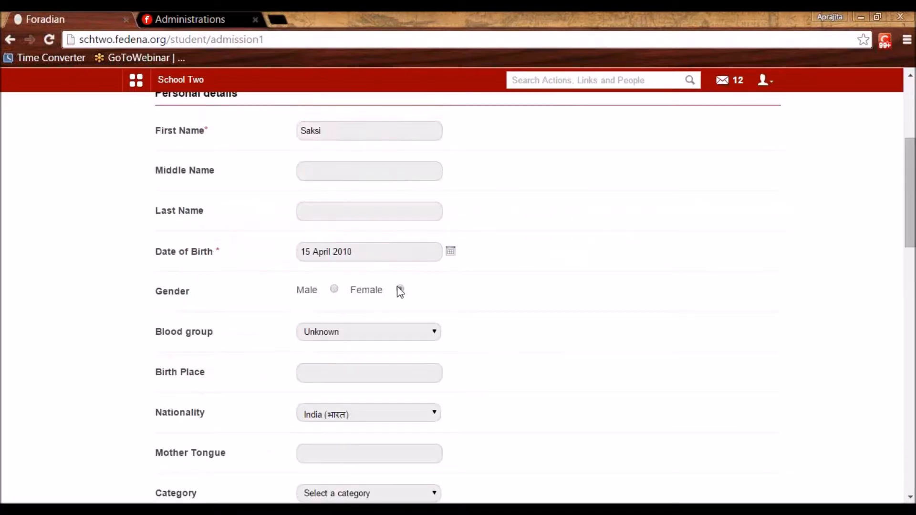
drag(910, 239, 873, 333)
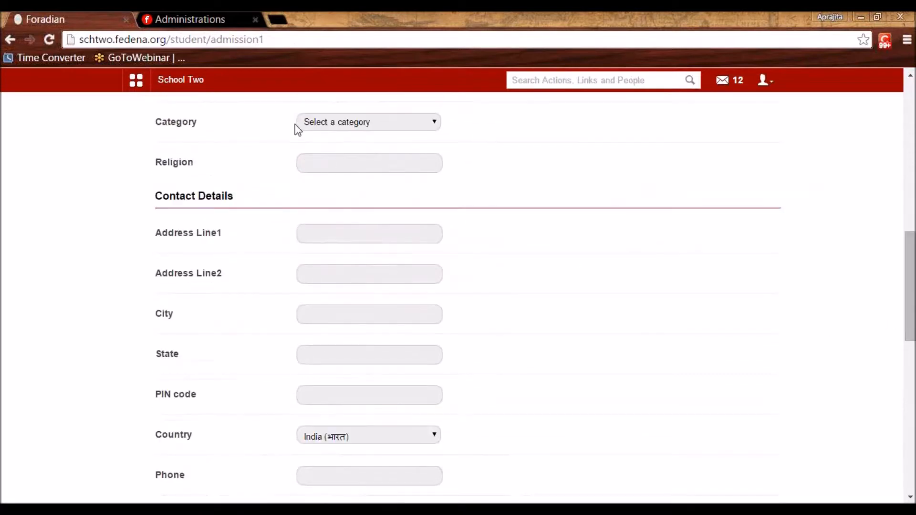
Set category Staff child, course Grade 11 and batch G11 - A 2015
click(308, 123)
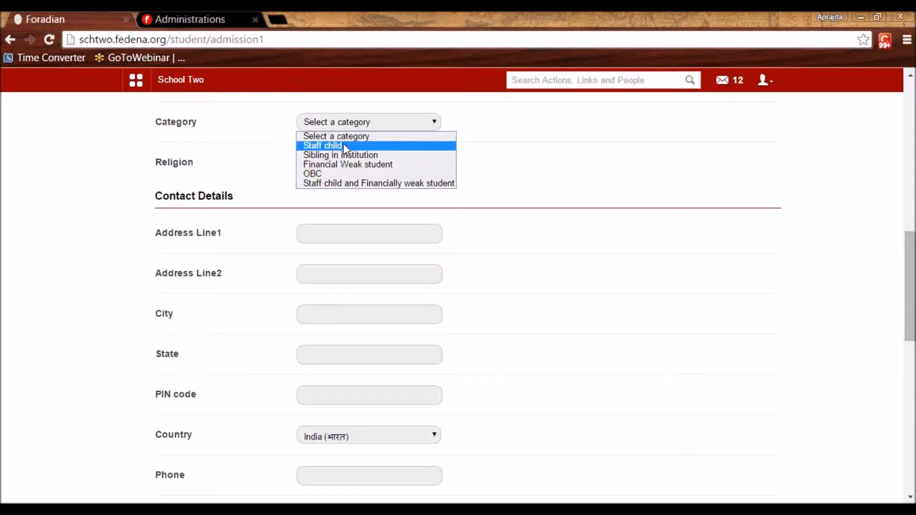
click(337, 146)
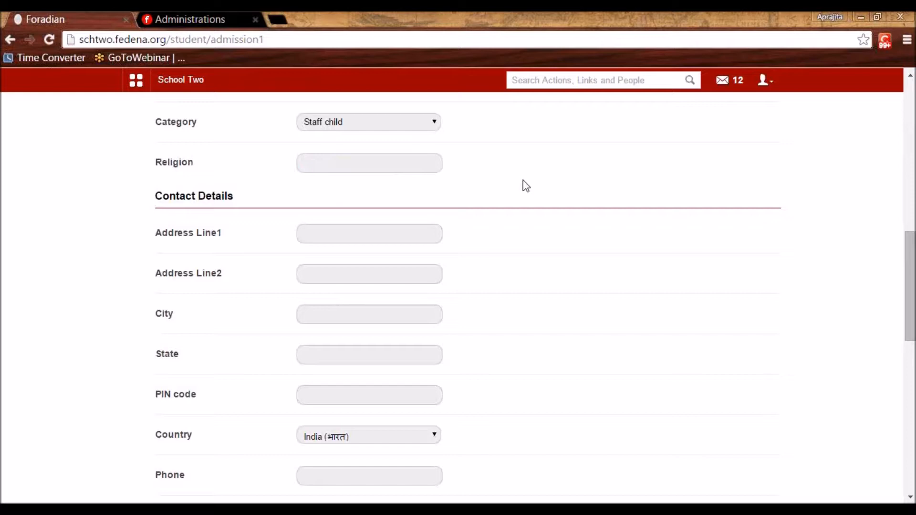
scroll(521, 184, down, 5)
scroll(291, 320, down, 5)
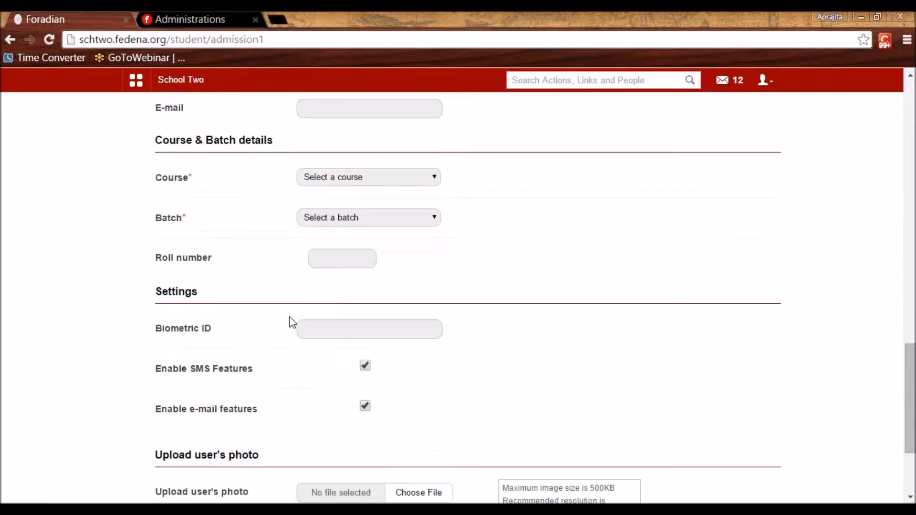
click(395, 179)
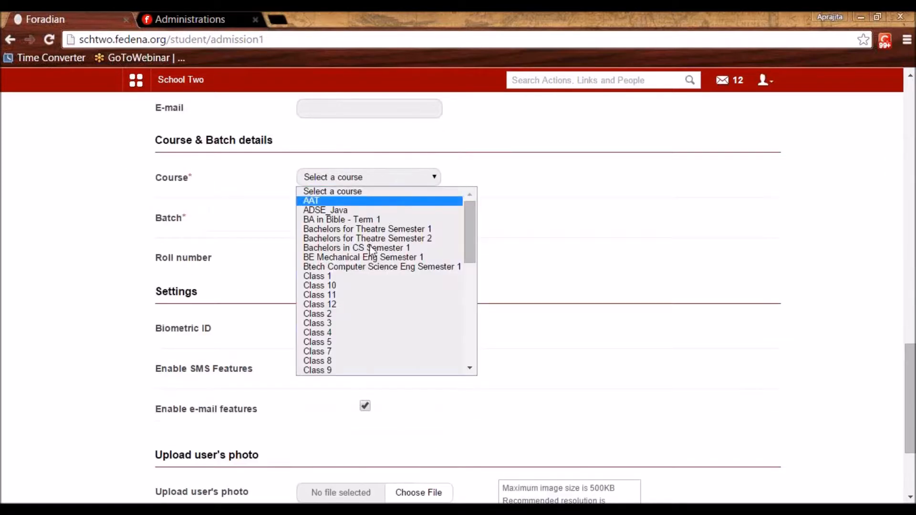
scroll(337, 323, down, 5)
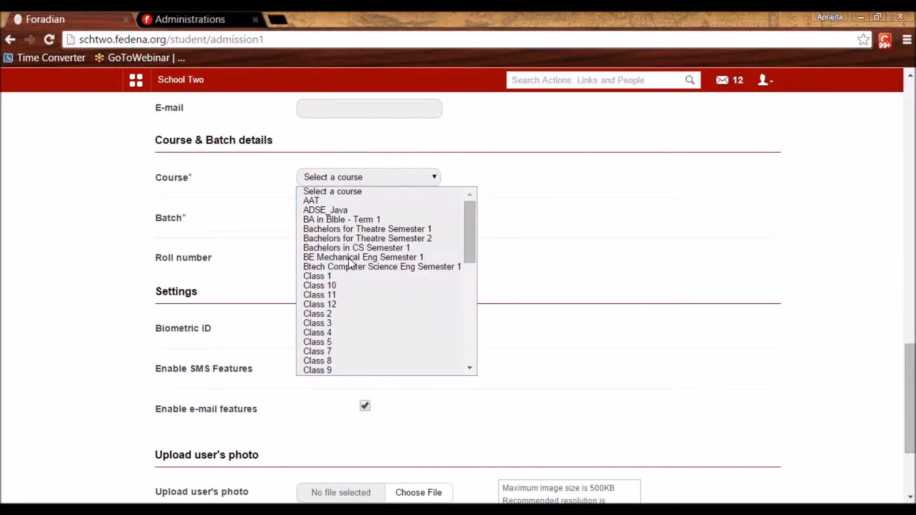
drag(470, 313, 467, 293)
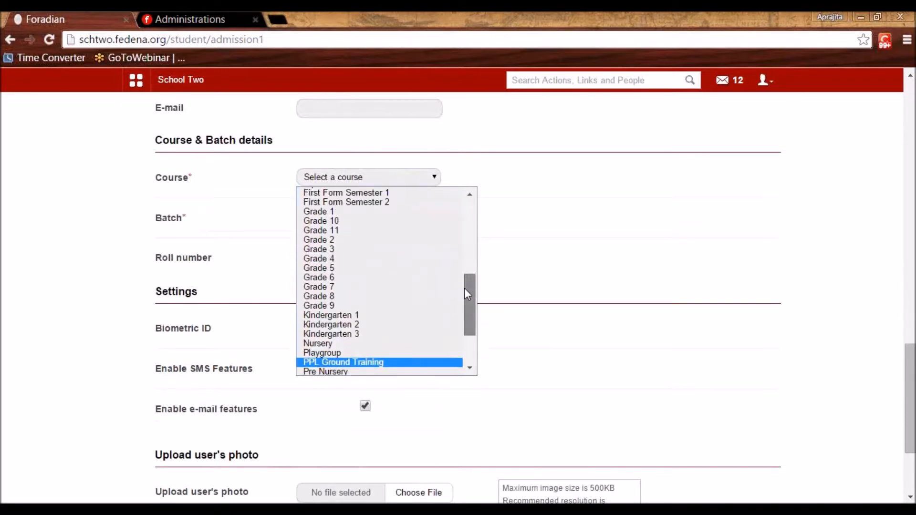
click(348, 230)
click(342, 216)
click(345, 240)
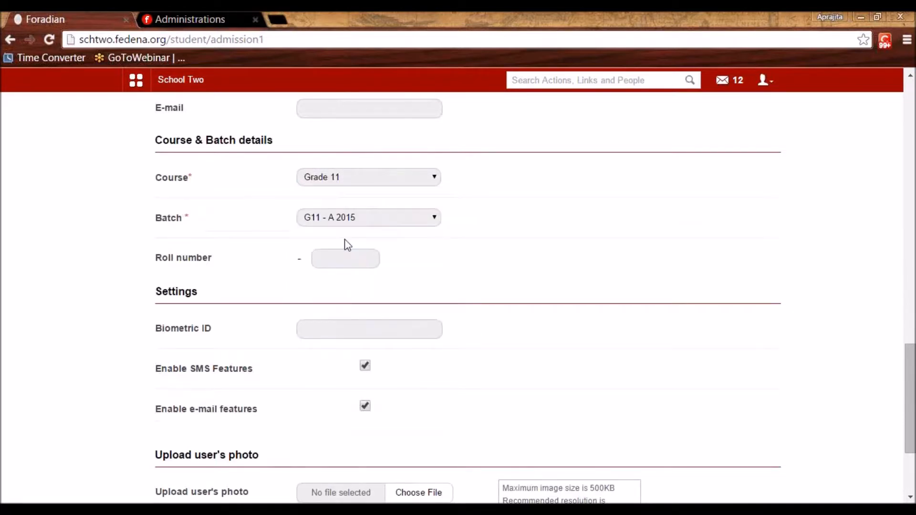
Save the admission details to move on to the Sibling step
click(343, 262)
drag(210, 267, 154, 265)
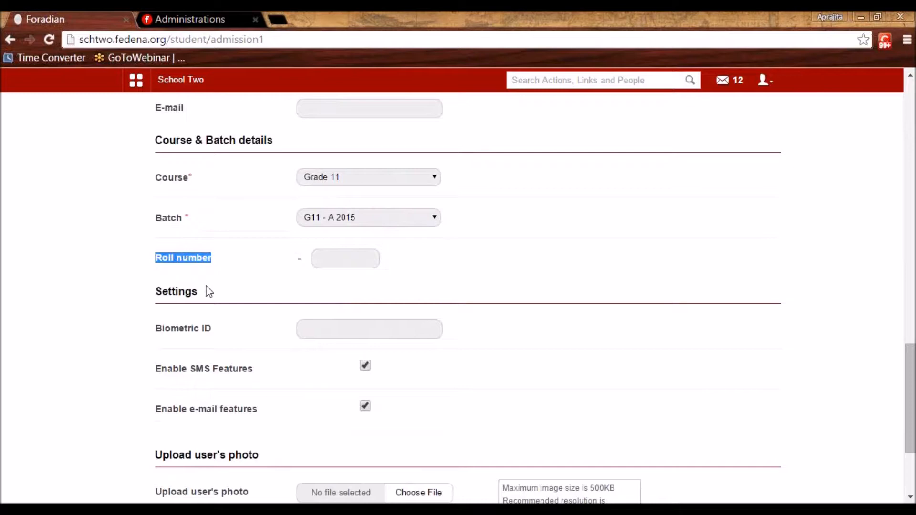
click(454, 257)
scroll(454, 258, down, 3)
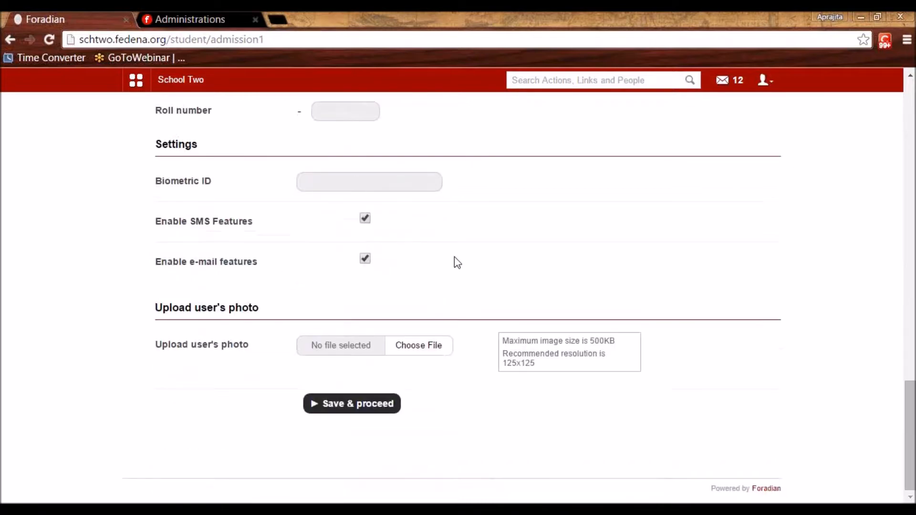
click(321, 411)
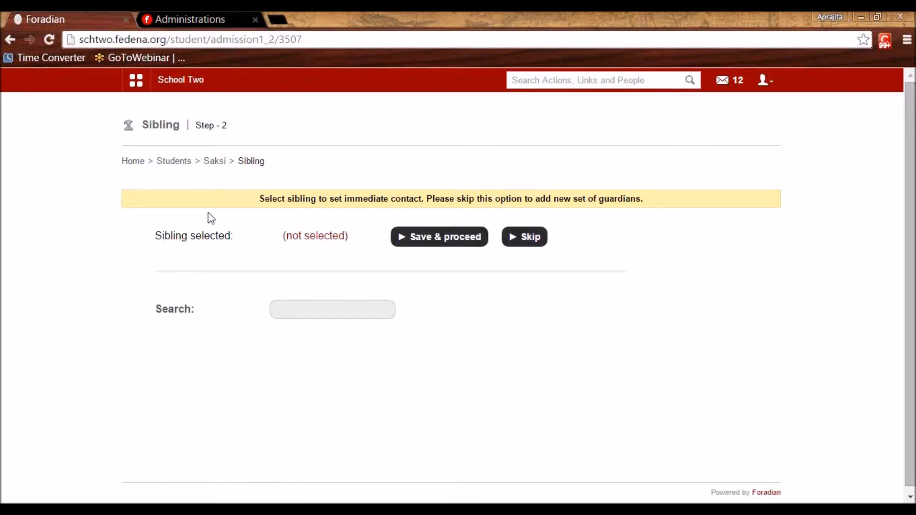
Search for a sibling with 'der', then skip linking one
click(321, 311)
text(denve)
text(r)
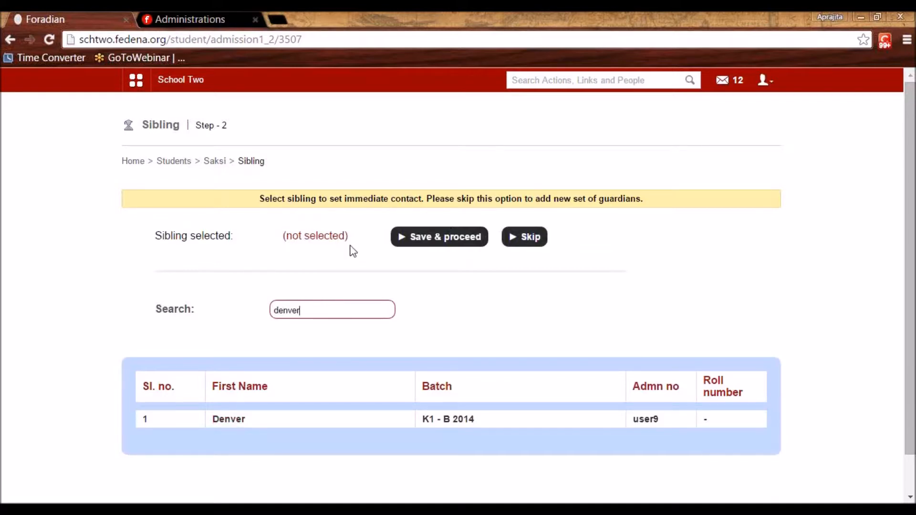
click(528, 236)
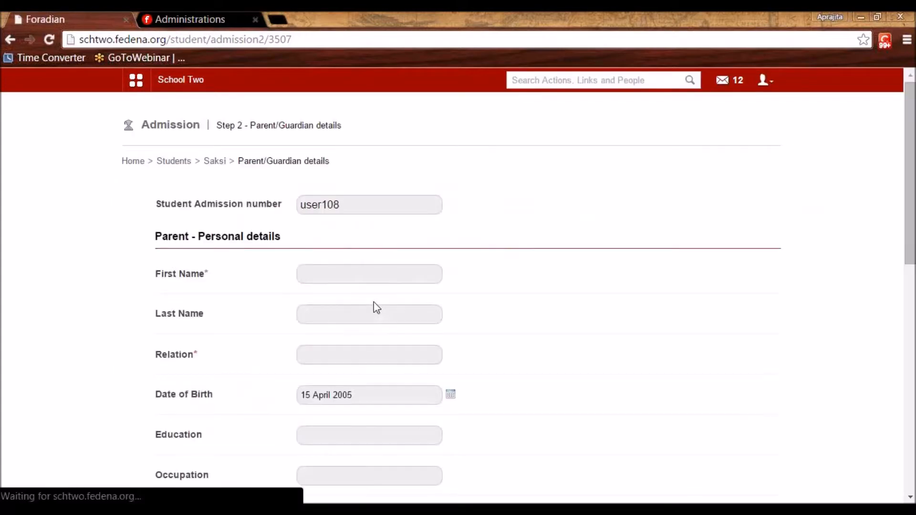
Save a guardian with the father's first name and relation Father, then finish the guardian step
click(340, 271)
text(Mr. KLJ)
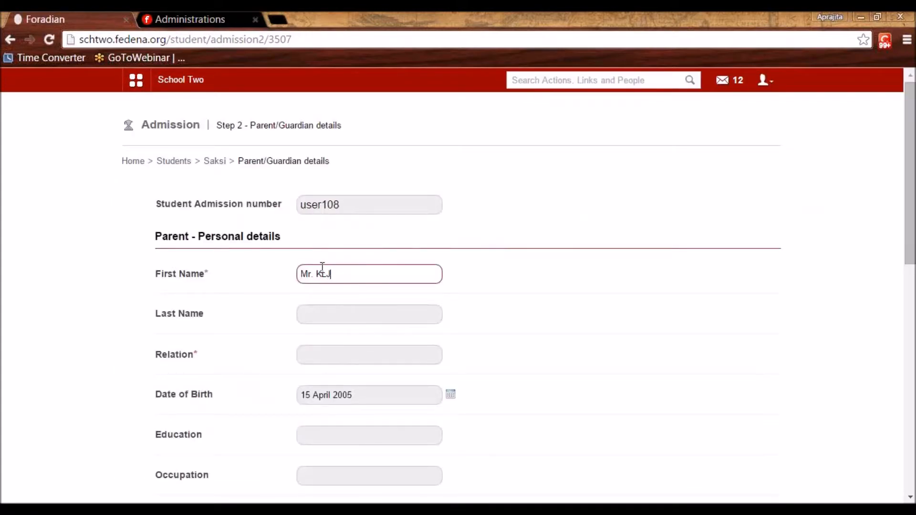
click(352, 351)
text(Father)
scroll(350, 357, down, 5)
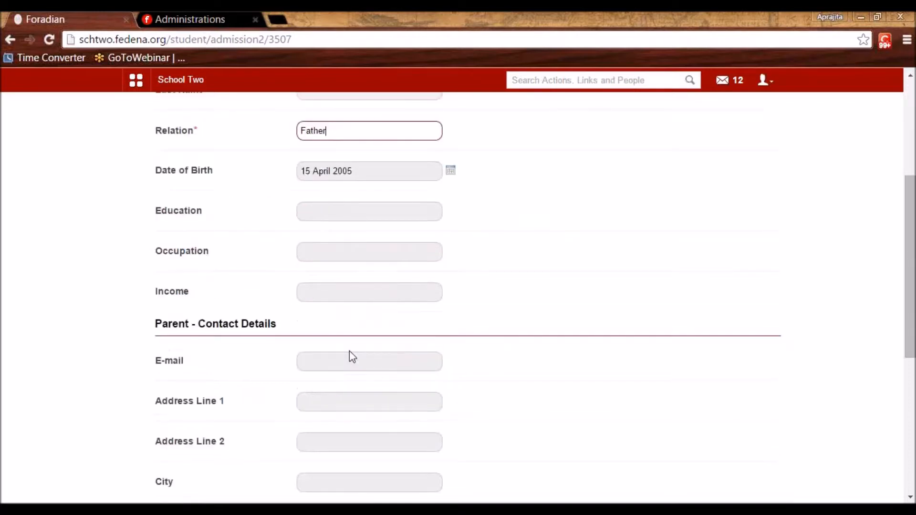
scroll(306, 268, down, 7)
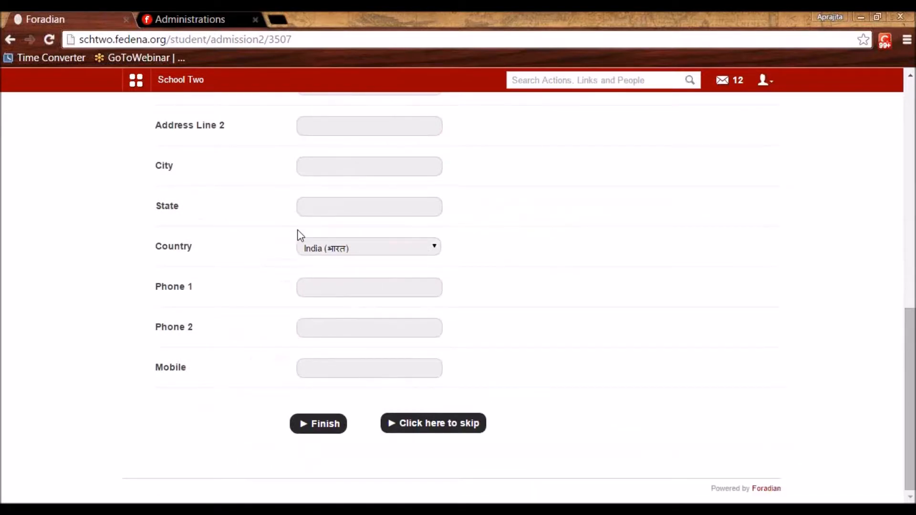
click(311, 432)
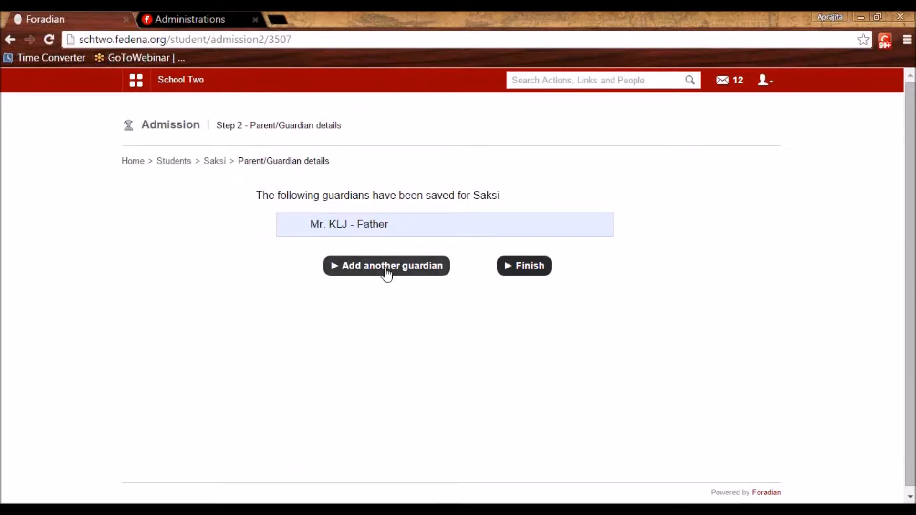
click(537, 270)
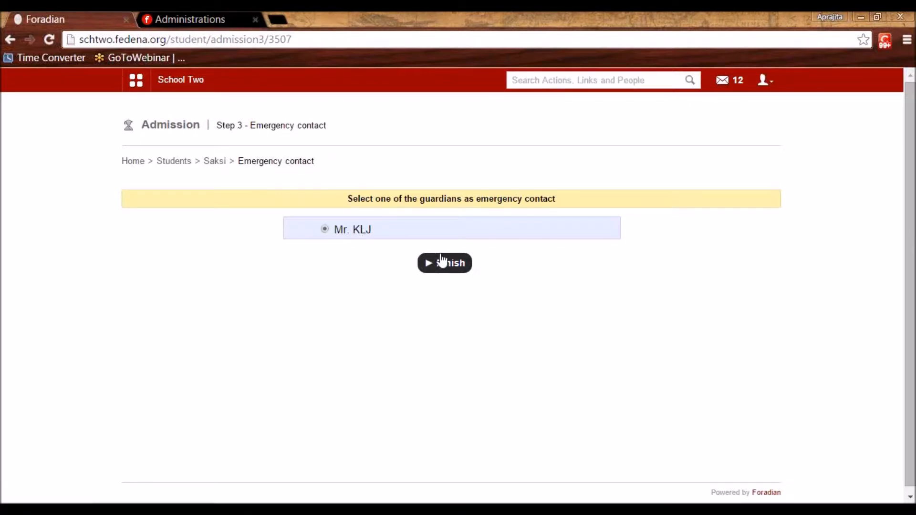
Confirm the father as emergency contact and enter previous schooling School A, Grade10, 2014, 89 marks
click(442, 263)
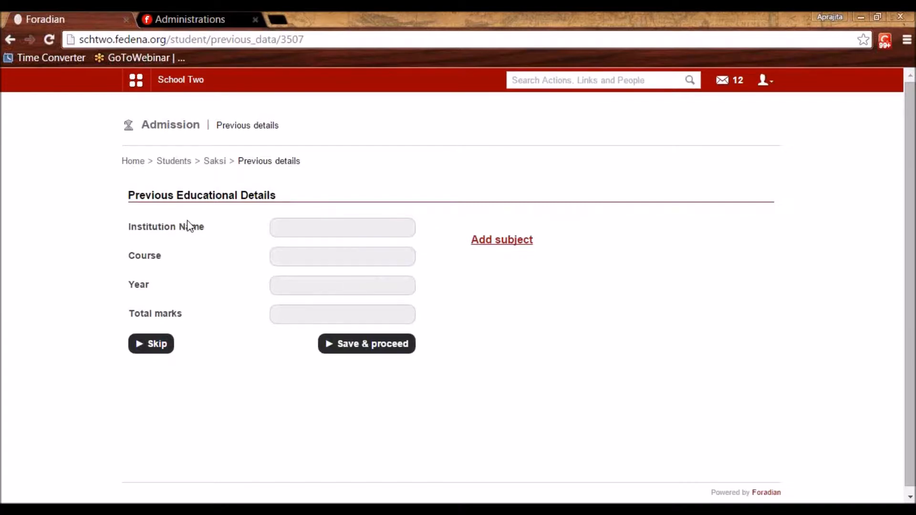
click(294, 222)
text(School A)
click(308, 260)
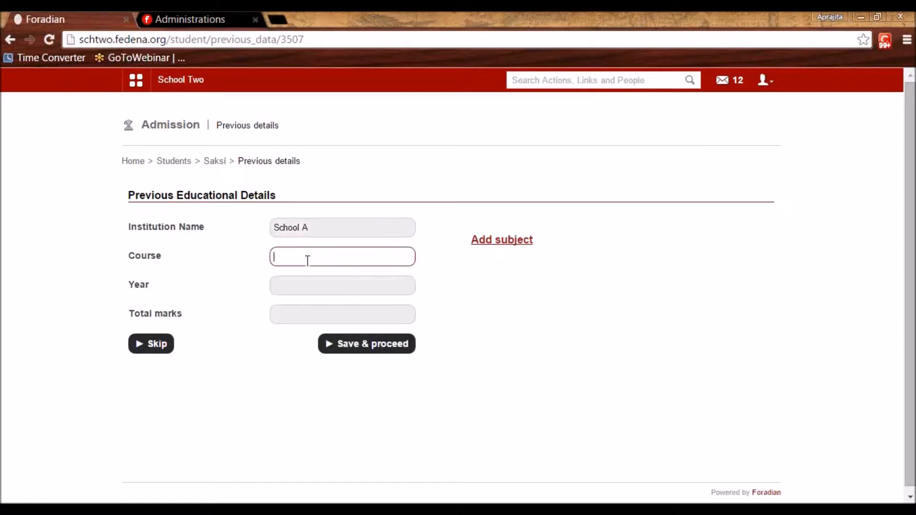
text(Grade10)
click(284, 289)
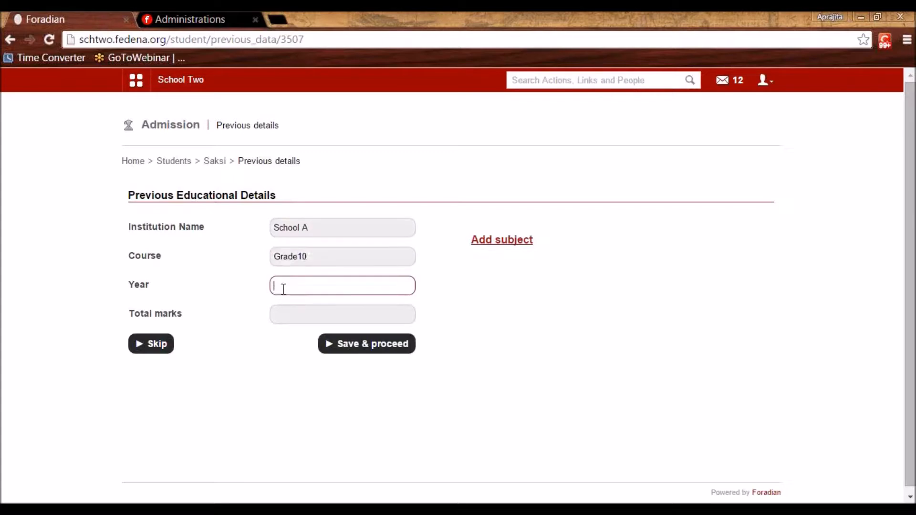
text(2014)
click(295, 306)
text(89)
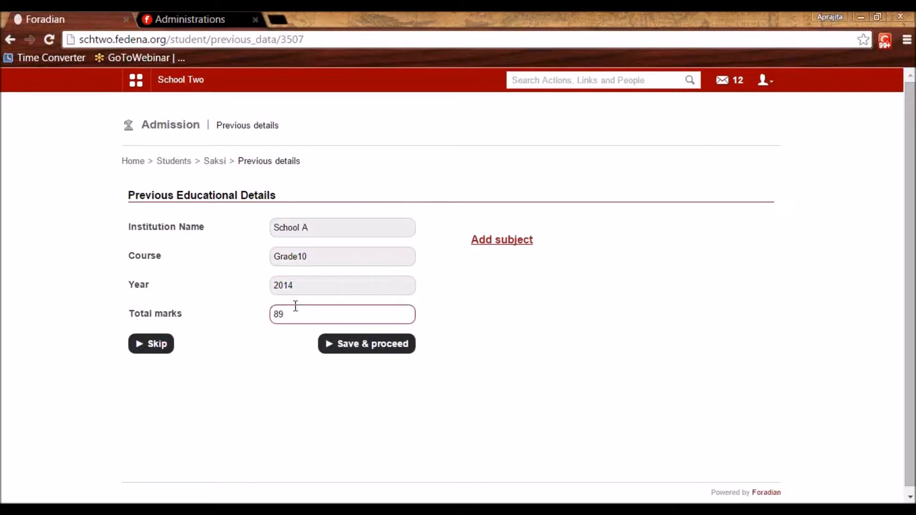
click(505, 243)
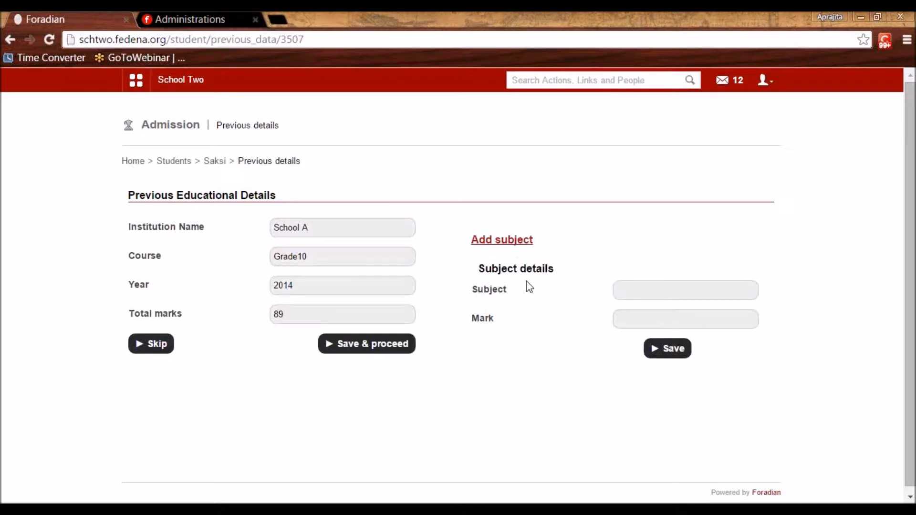
click(151, 344)
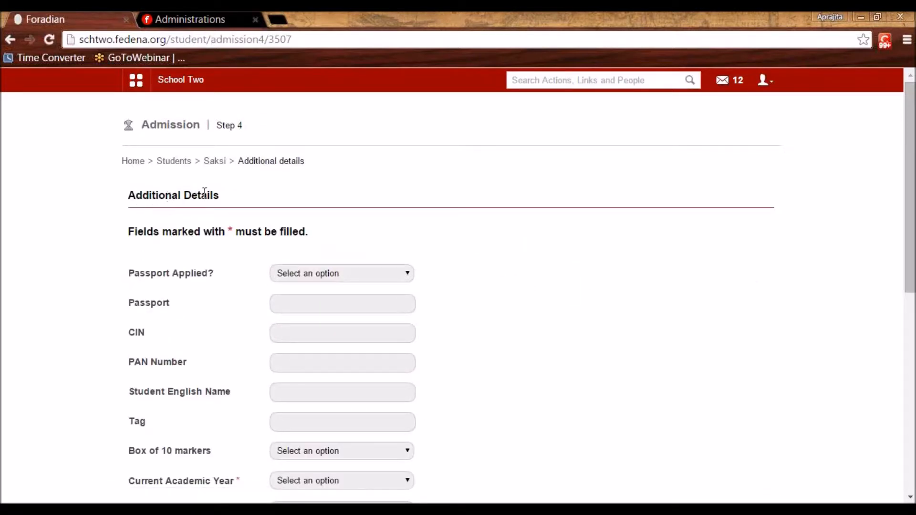
Set the term to Term 1 and academic year July-Dec, then save the additional details
scroll(225, 207, down, 9)
click(291, 161)
click(309, 210)
click(302, 239)
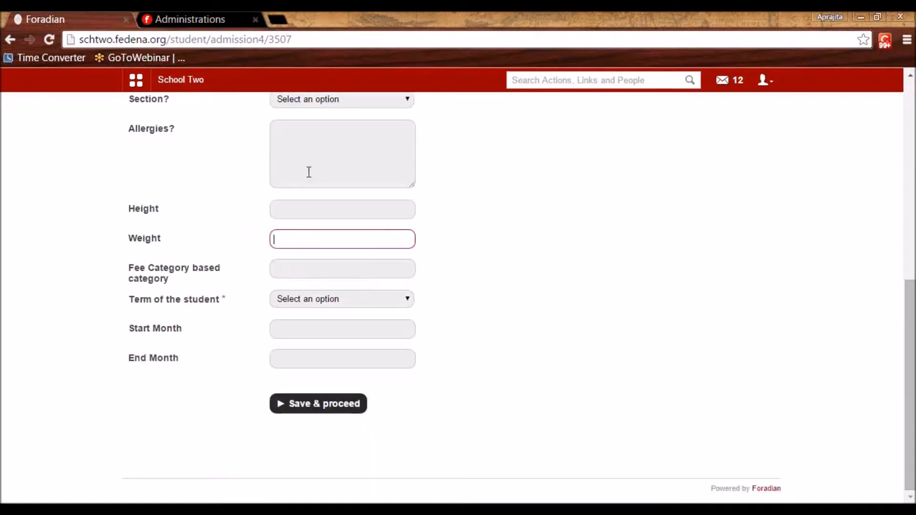
click(303, 301)
click(298, 323)
scroll(299, 332, up, 5)
click(297, 295)
click(305, 327)
scroll(324, 339, down, 5)
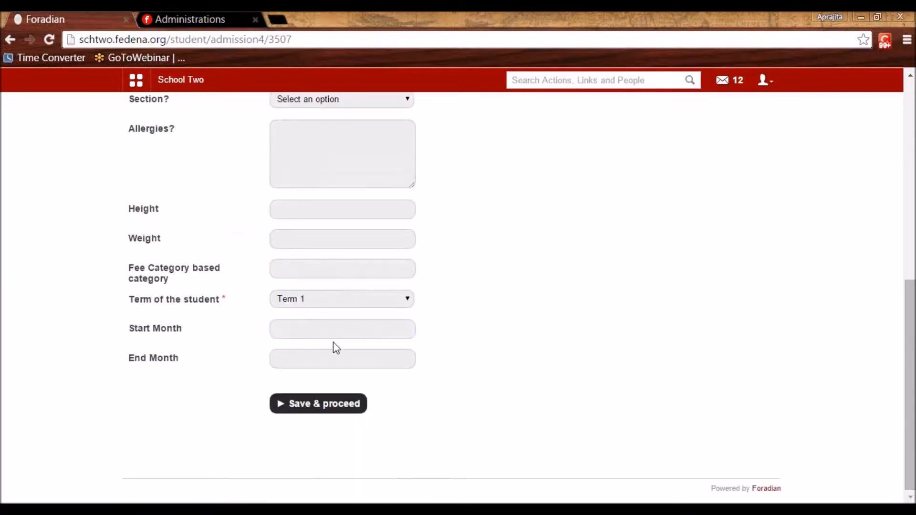
click(335, 404)
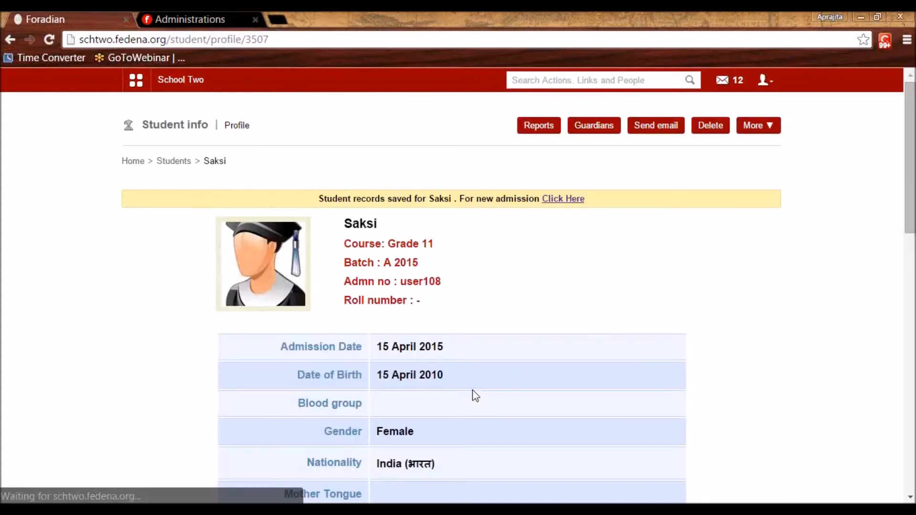
Copy the new student's admission number, log out, and sign in as that student
double_click(406, 286)
key(ctrl+c)
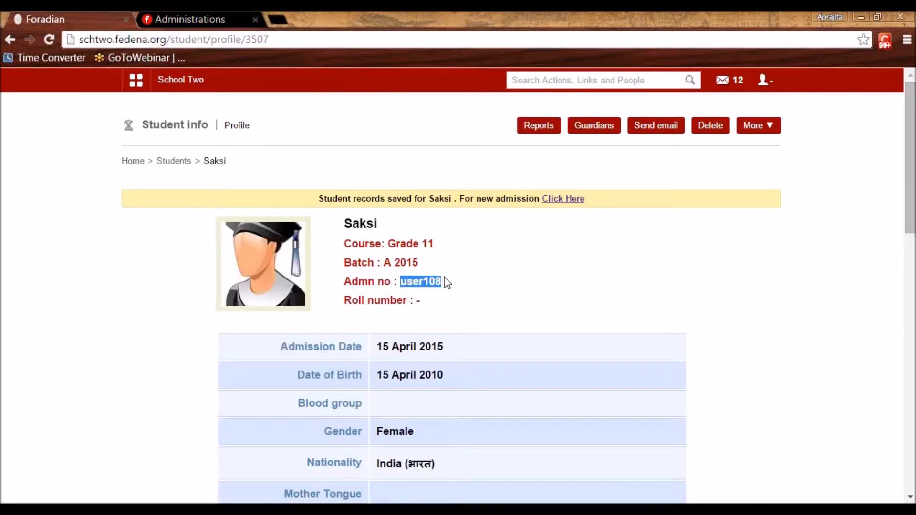
click(764, 79)
click(711, 139)
key(ctrl+v)
key(Tab)
key(ctrl+v)
key(Return)
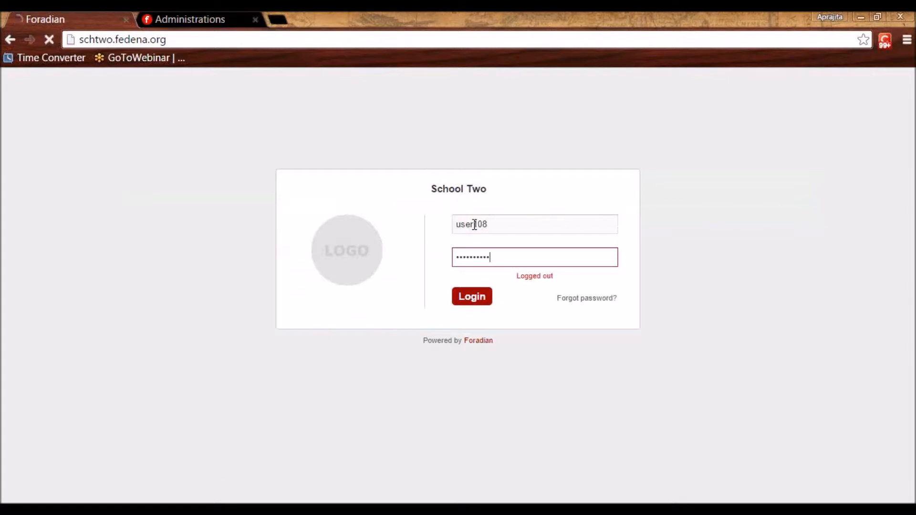
Replace the first-login password with a new confirmed password, declining the browser's save prompt
key(ctrl+v)
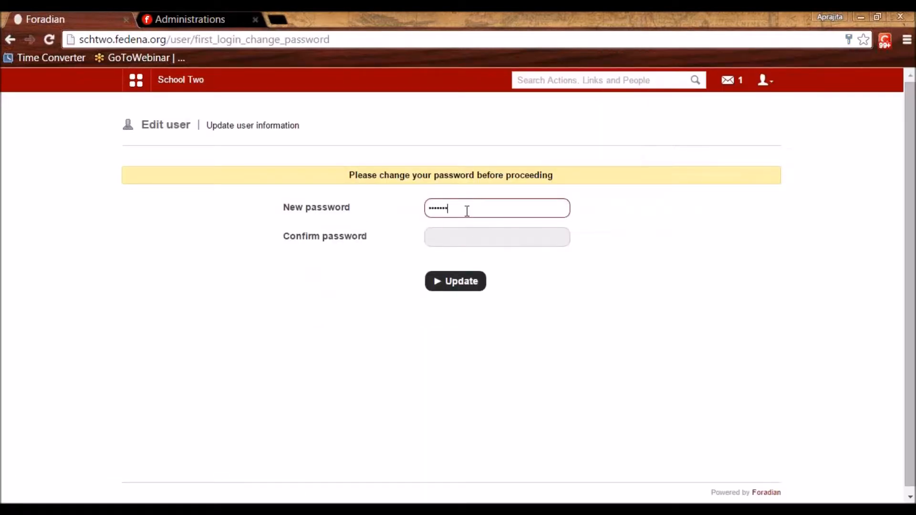
key(Tab)
key(ctrl+v)
key(Return)
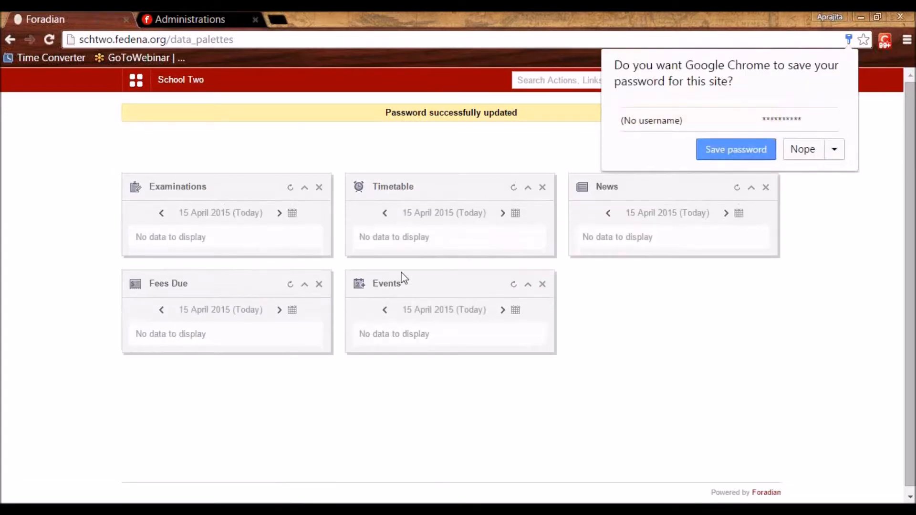
click(802, 152)
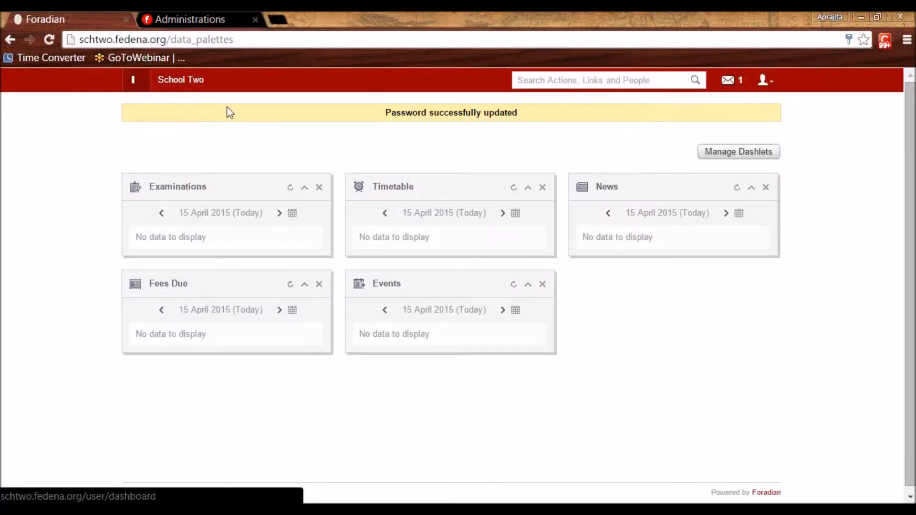
Look over the student's Academics and Collaboration links, then log the student out
click(233, 116)
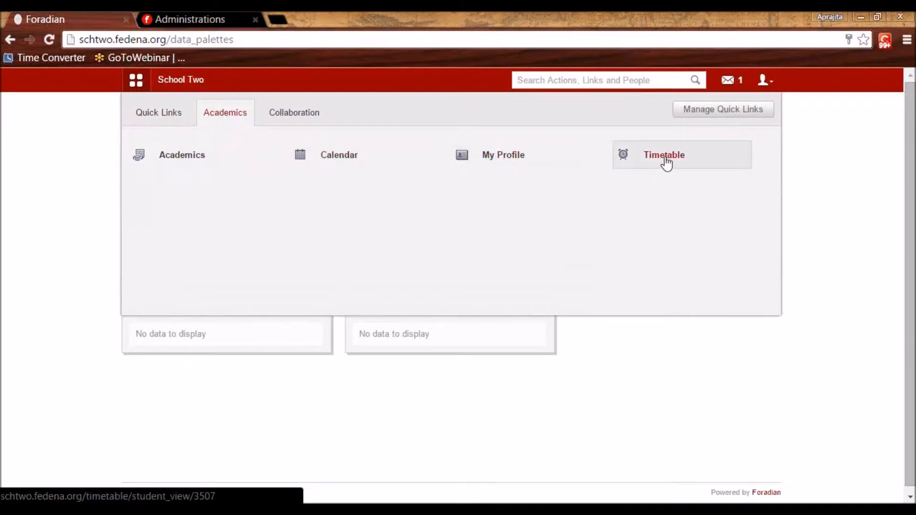
click(262, 113)
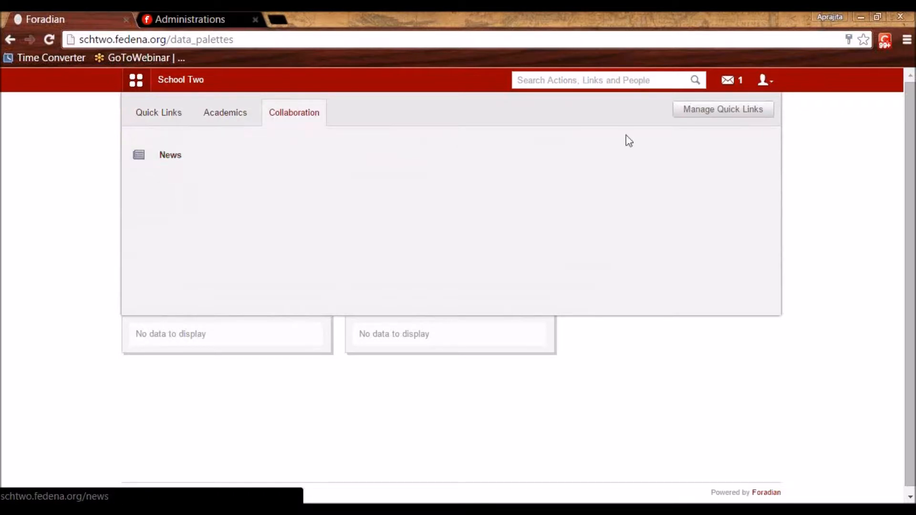
click(766, 82)
click(700, 135)
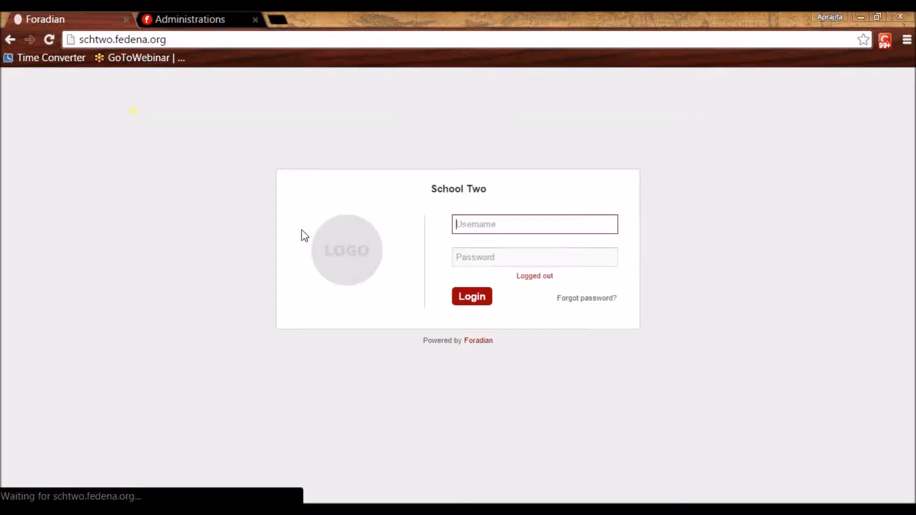
Sign in as the administrator using the saved username and the admin password
click(474, 225)
click(475, 244)
click(468, 257)
text(admin)
key(Return)
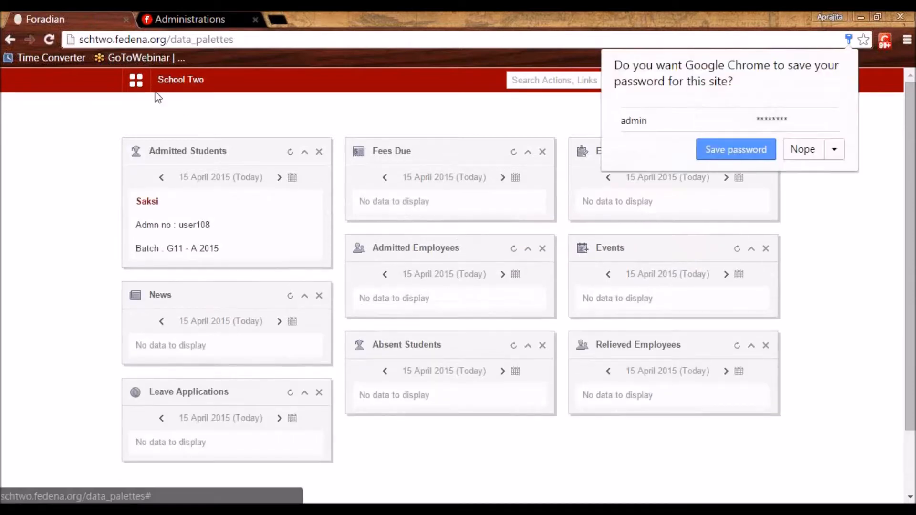
Open the Human Resource module from the Administration apps
click(138, 83)
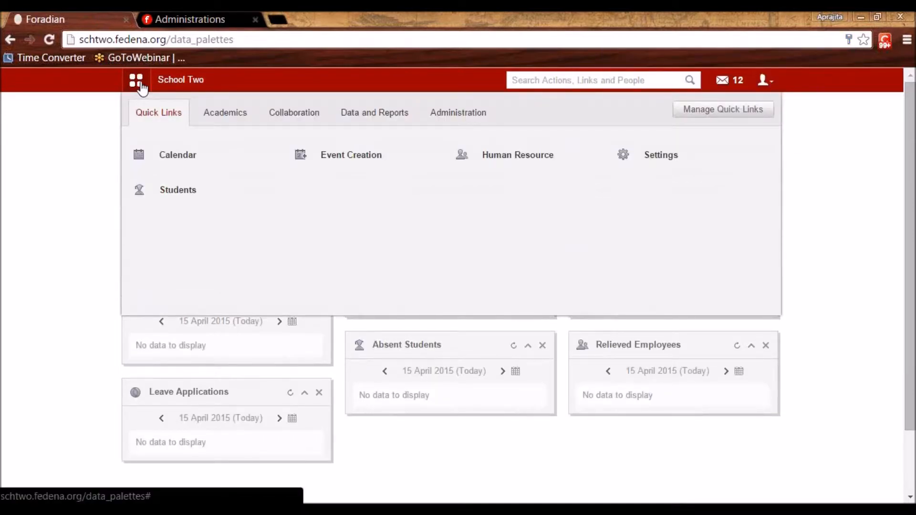
click(455, 120)
mouse_move(351, 165)
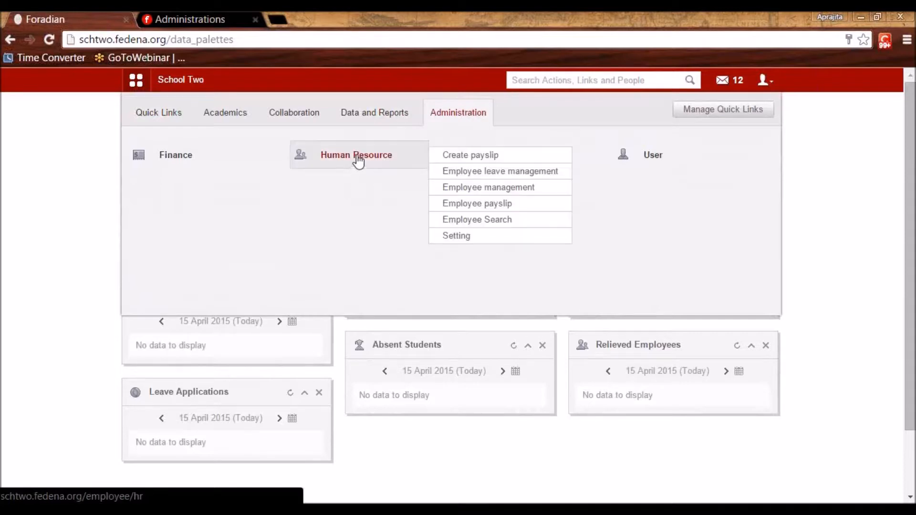
click(358, 158)
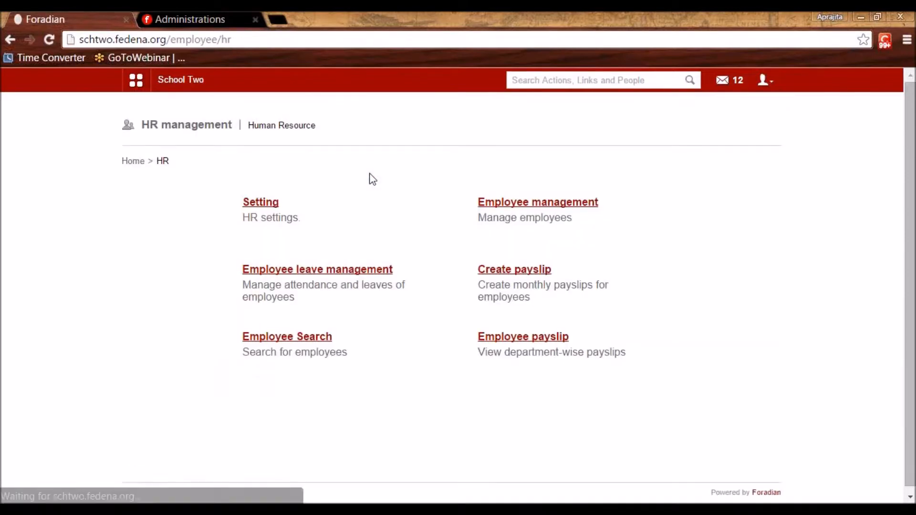
Go to HR settings and bring up the Add Employee Category form
click(270, 204)
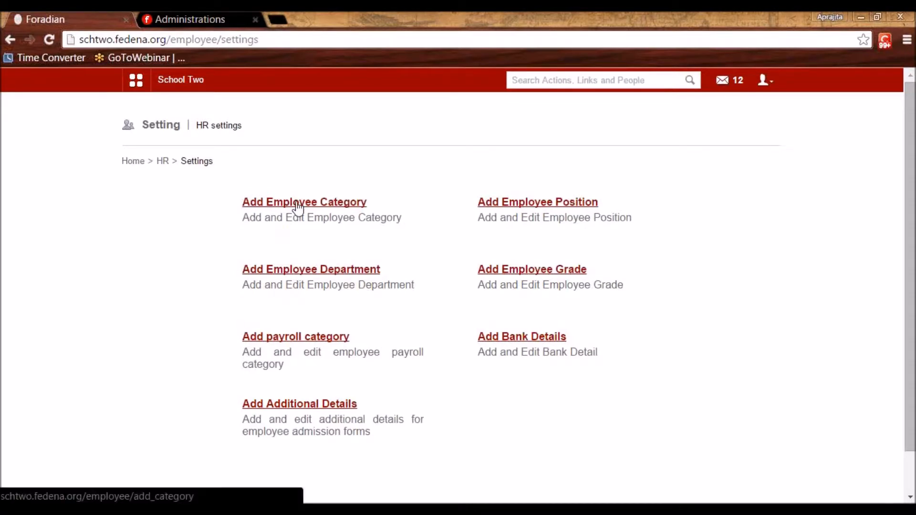
click(297, 208)
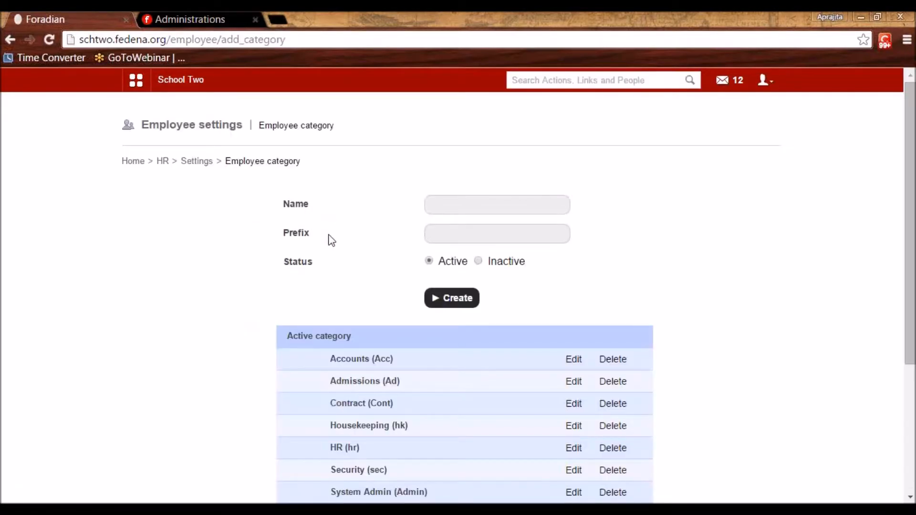
scroll(331, 240, down, 4)
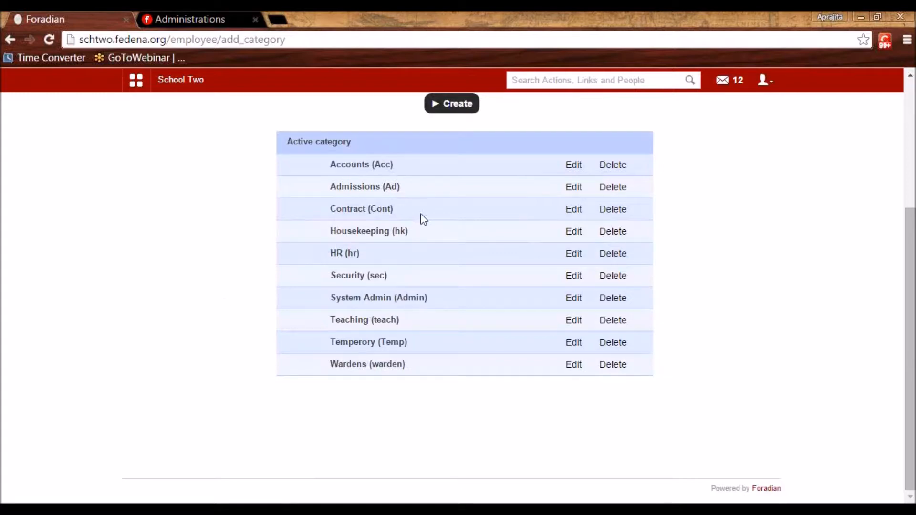
drag(906, 295, 891, 253)
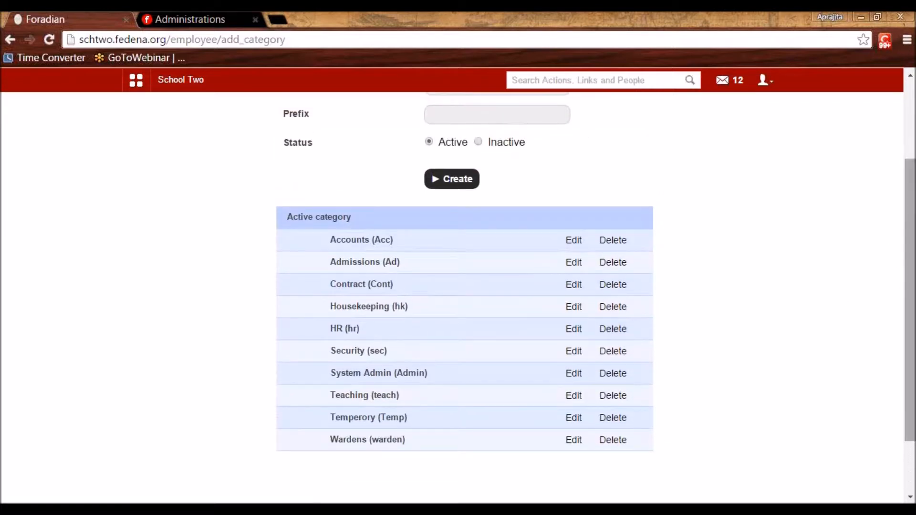
scroll(536, 186, up, 3)
Enter 'Teaching' as the category name and 'teach' as its prefix, keeping Status Active
click(512, 196)
text(Teaching)
key(Tab)
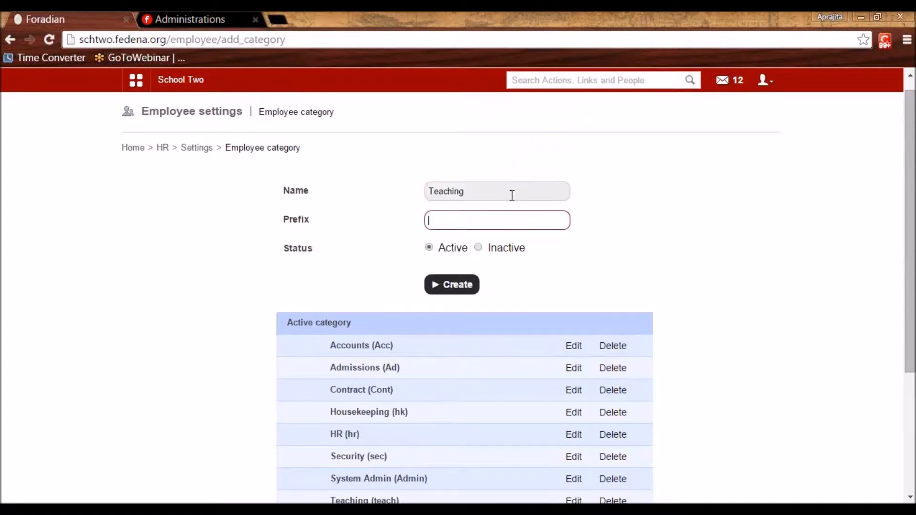
text(teach)
Check the existing Teaching (teach) category in the list, then return to HR settings
scroll(325, 341, down, 4)
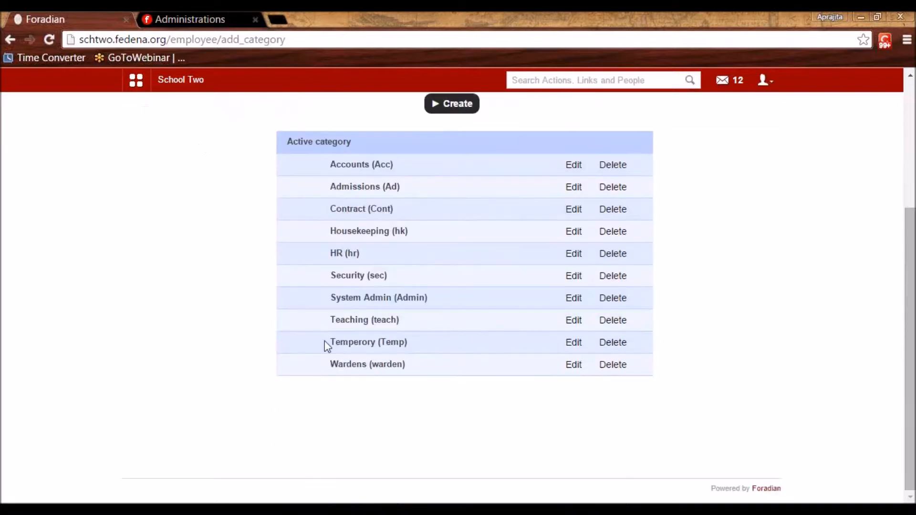
drag(330, 326, 401, 321)
click(422, 326)
scroll(423, 327, up, 4)
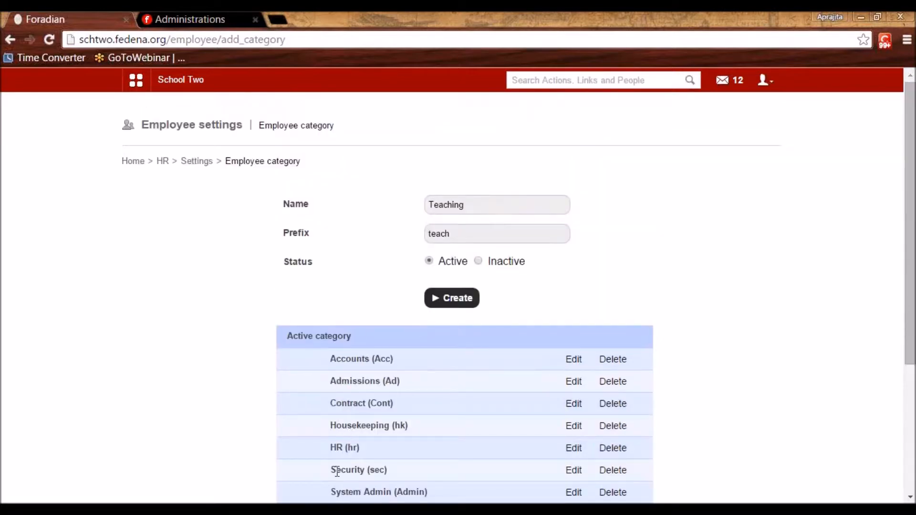
click(199, 163)
Fill the employee position form with category Teaching and name 'Assistant Teacher'
click(584, 205)
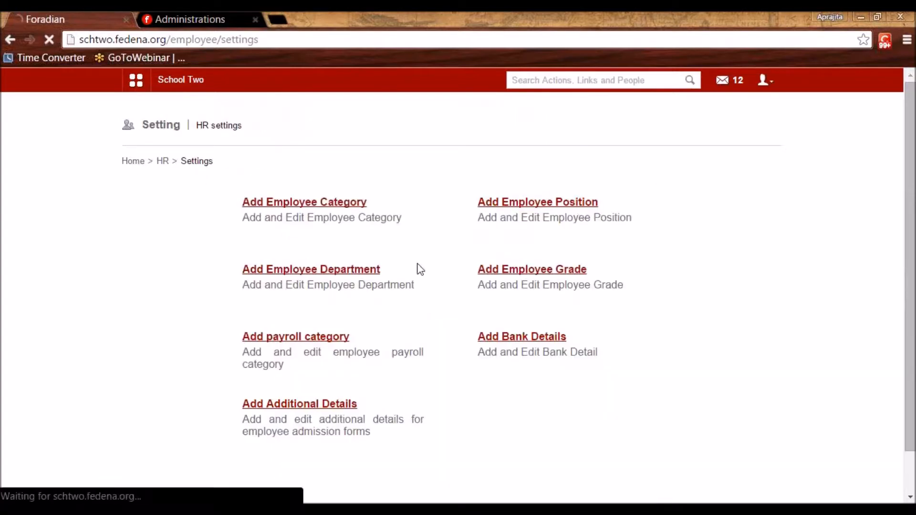
click(460, 238)
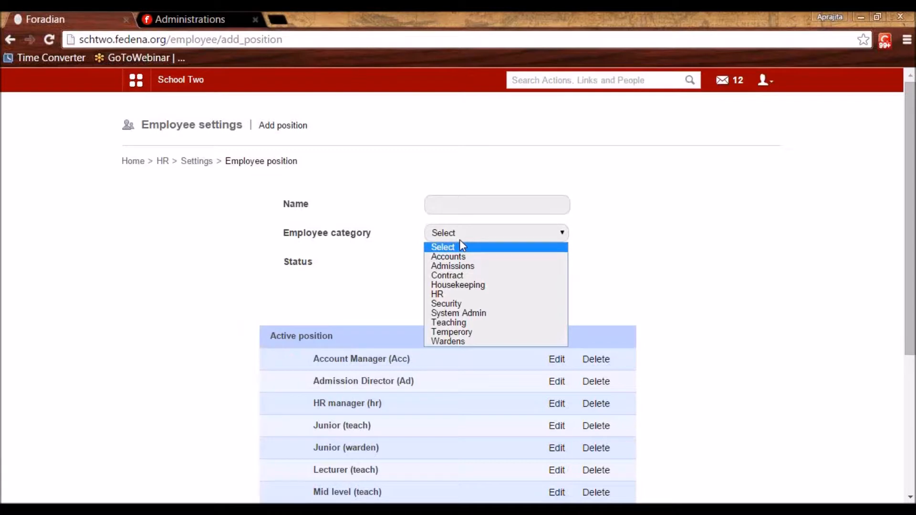
click(483, 323)
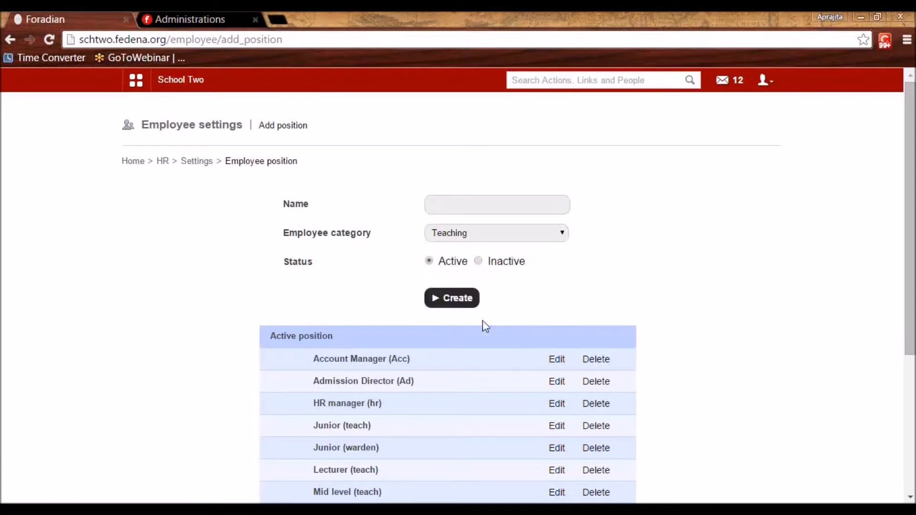
click(454, 205)
text(Assistant Teacher)
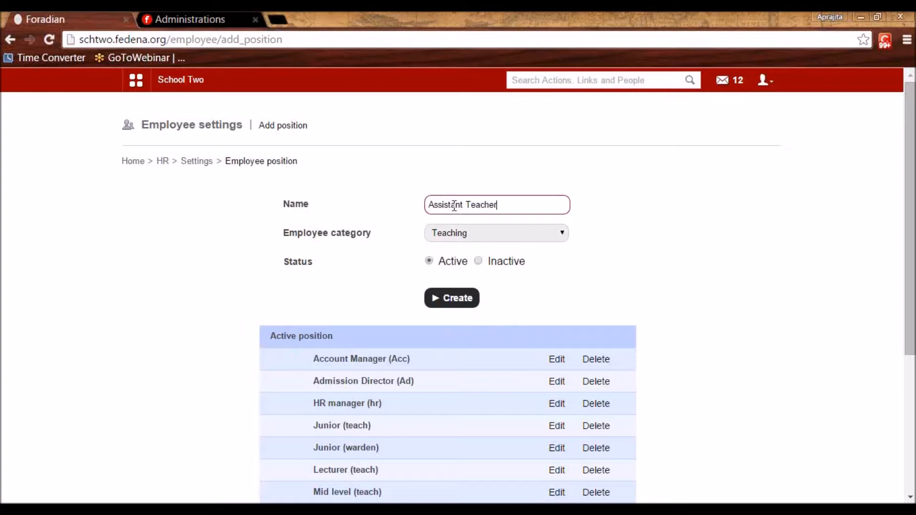
click(466, 232)
click(673, 341)
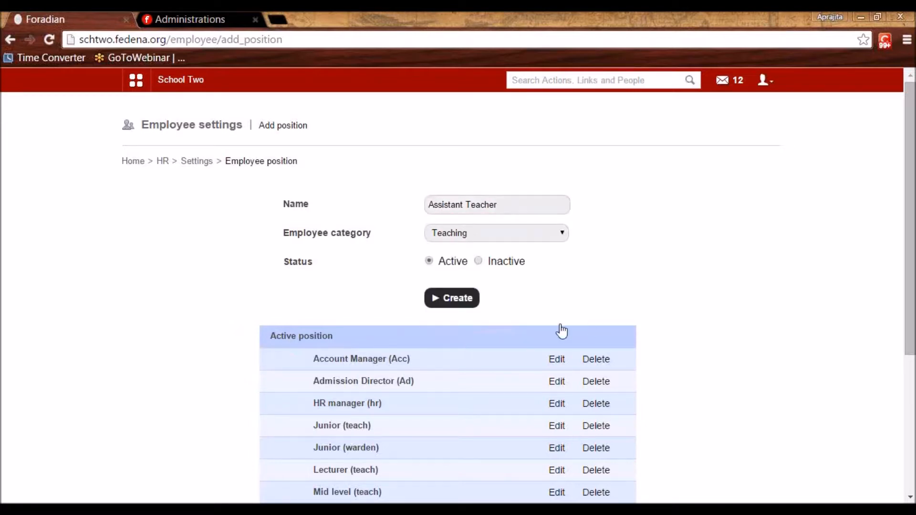
Review the listed active positions, then return to the HR settings page
scroll(560, 328, down, 5)
double_click(320, 231)
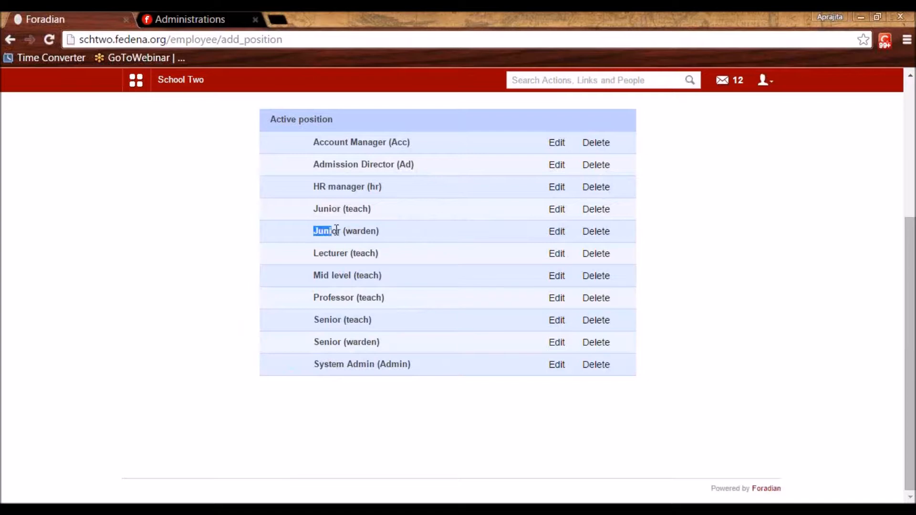
click(351, 208)
scroll(414, 226, up, 5)
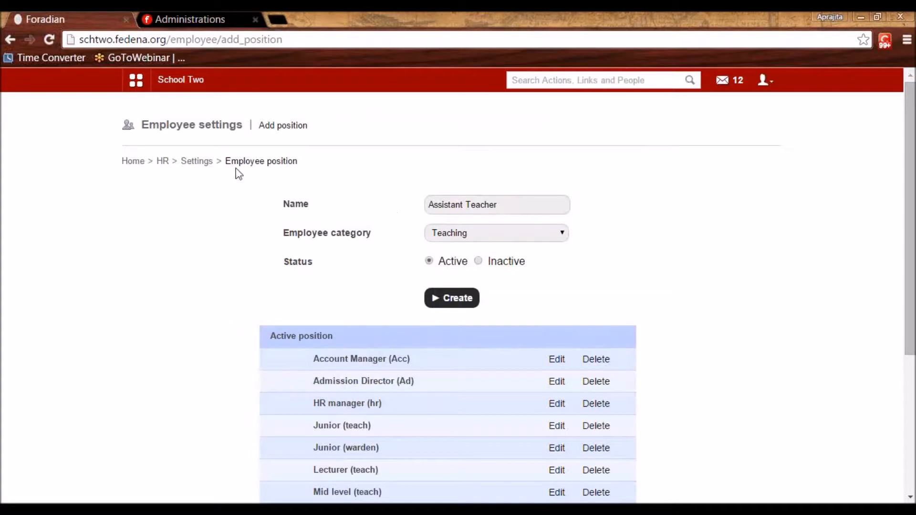
click(198, 161)
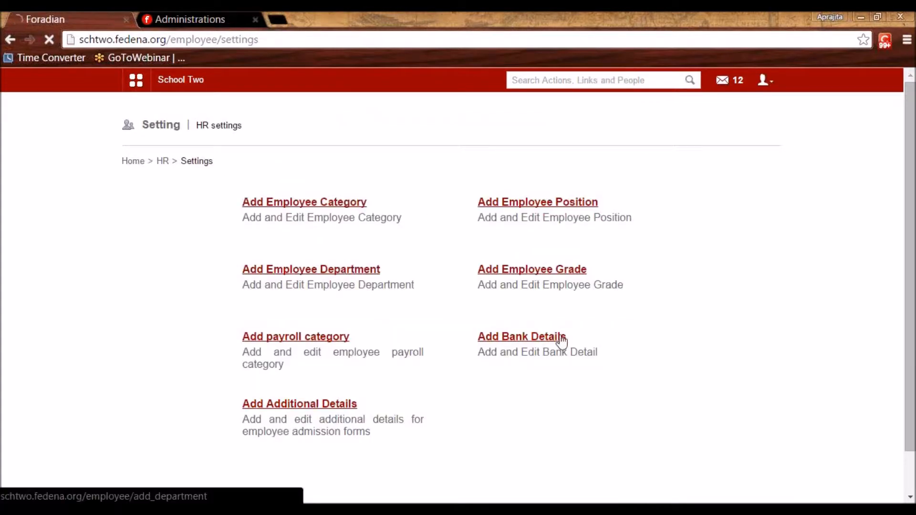
click(341, 271)
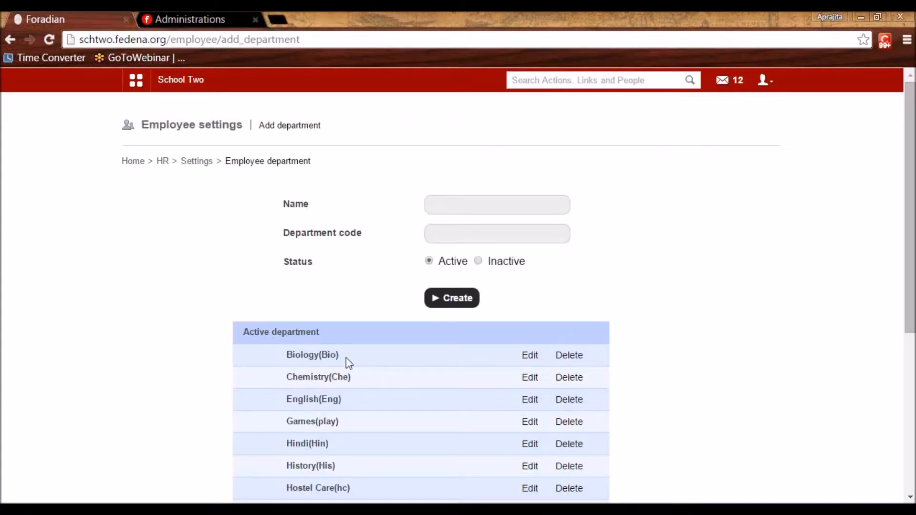
scroll(321, 444, down, 5)
scroll(320, 429, up, 5)
click(473, 205)
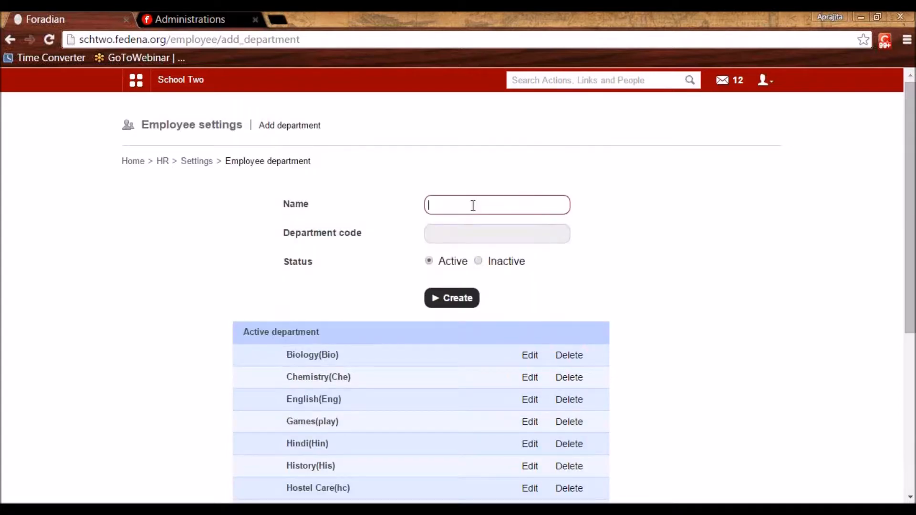
click(479, 231)
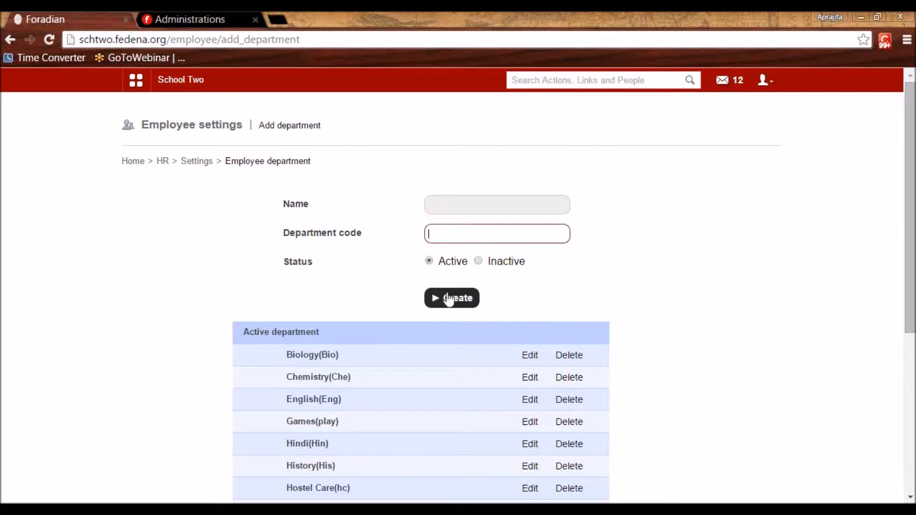
scroll(420, 310, down, 5)
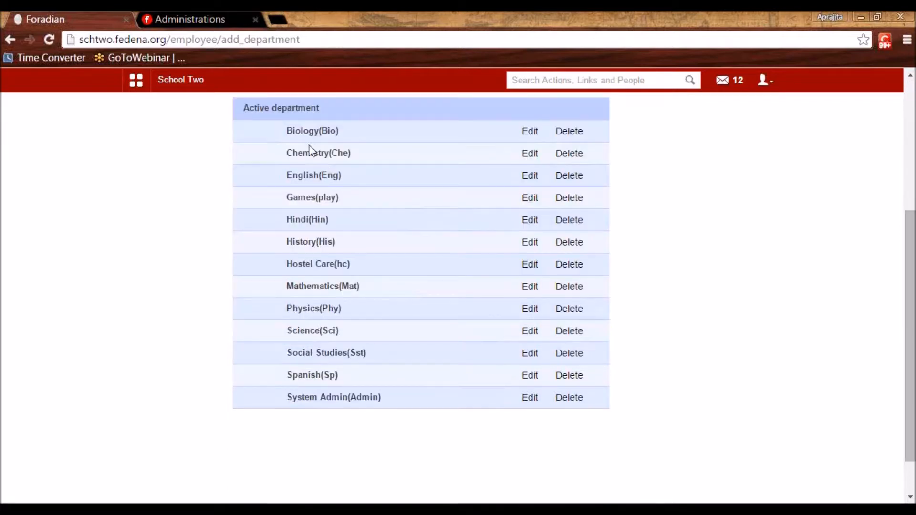
scroll(449, 312, up, 5)
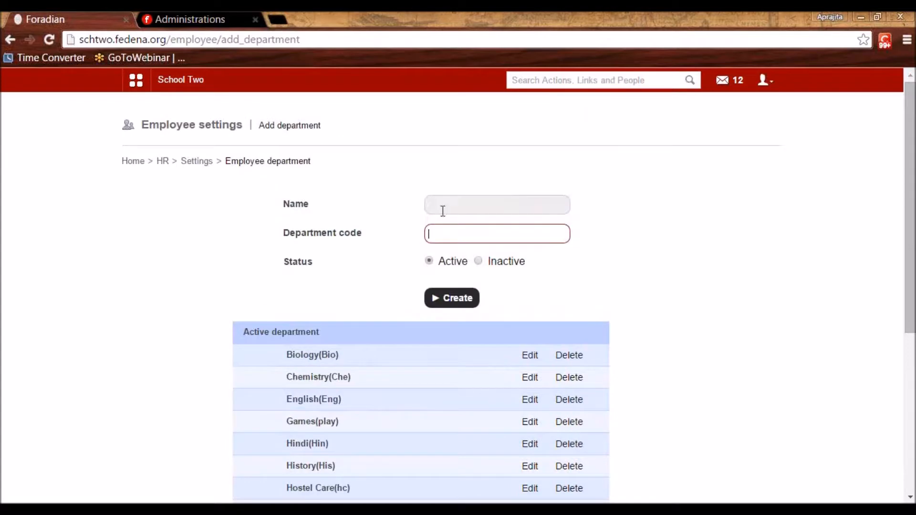
click(444, 207)
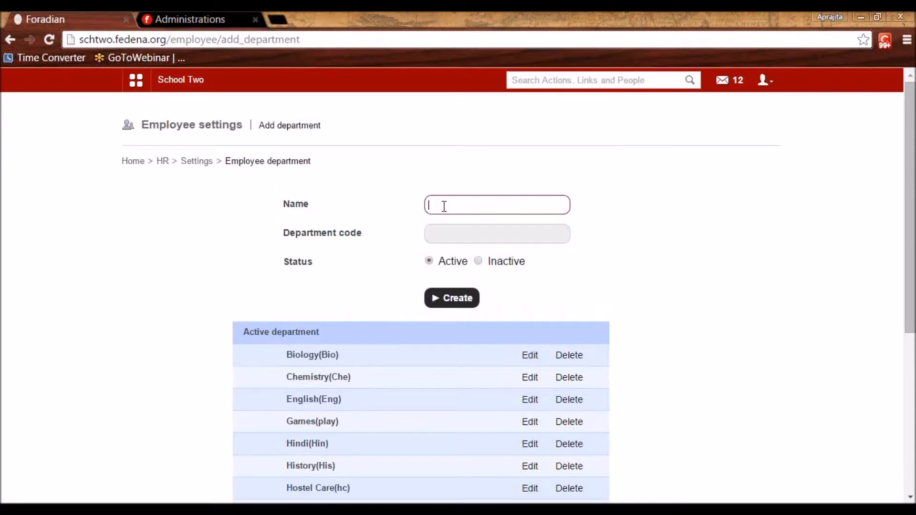
scroll(306, 321, down, 5)
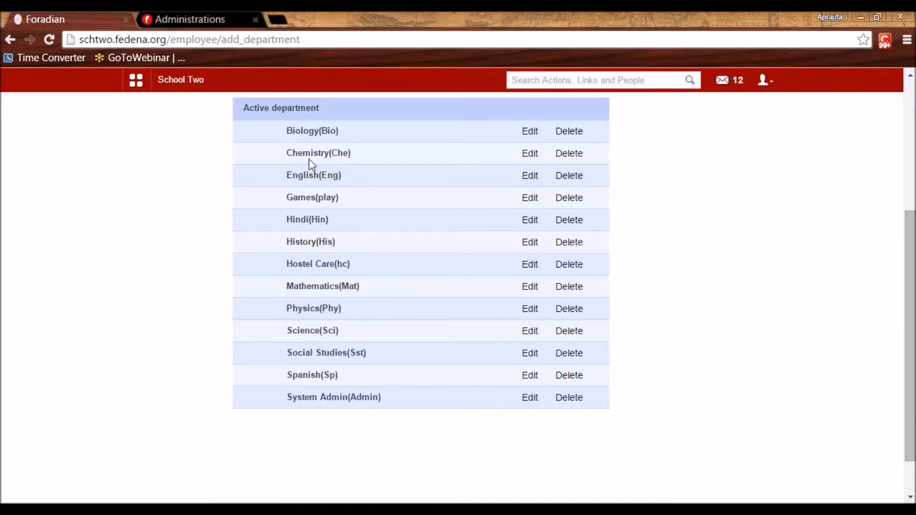
scroll(309, 165, up, 5)
click(197, 161)
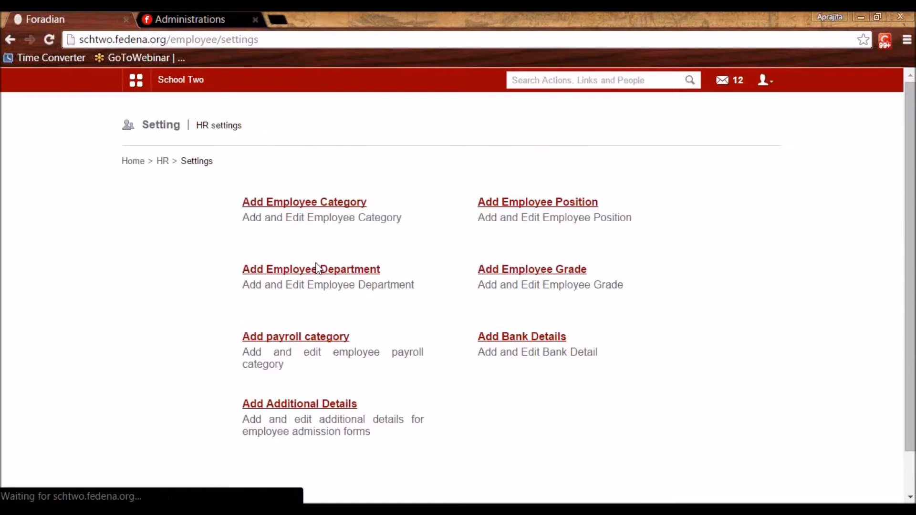
click(564, 270)
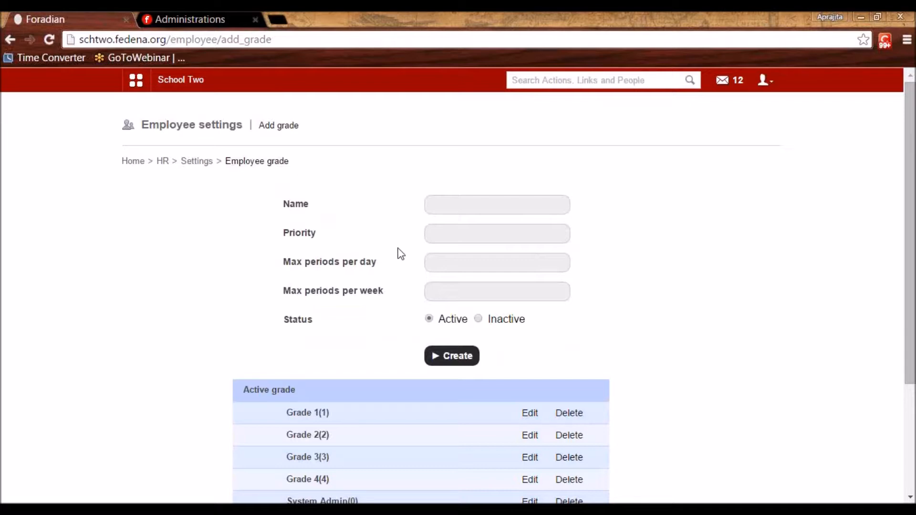
click(448, 204)
text(G)
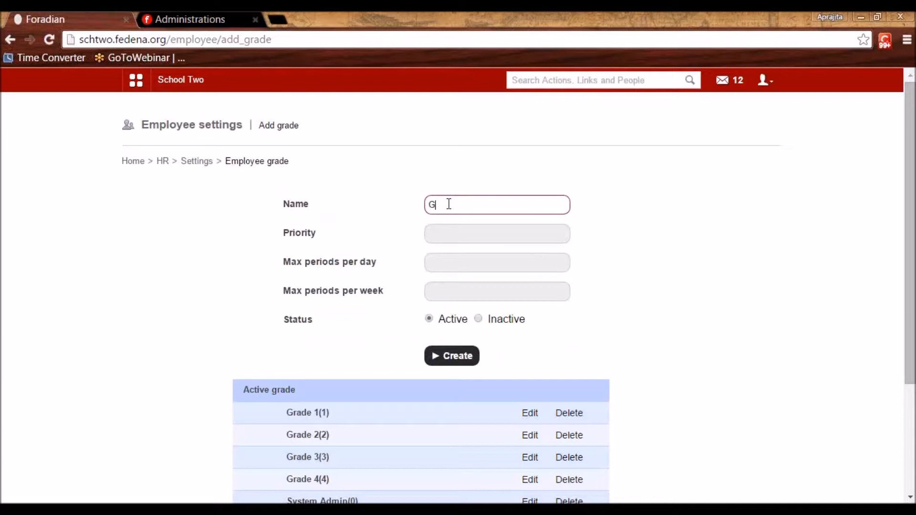
text(rade 1)
click(461, 261)
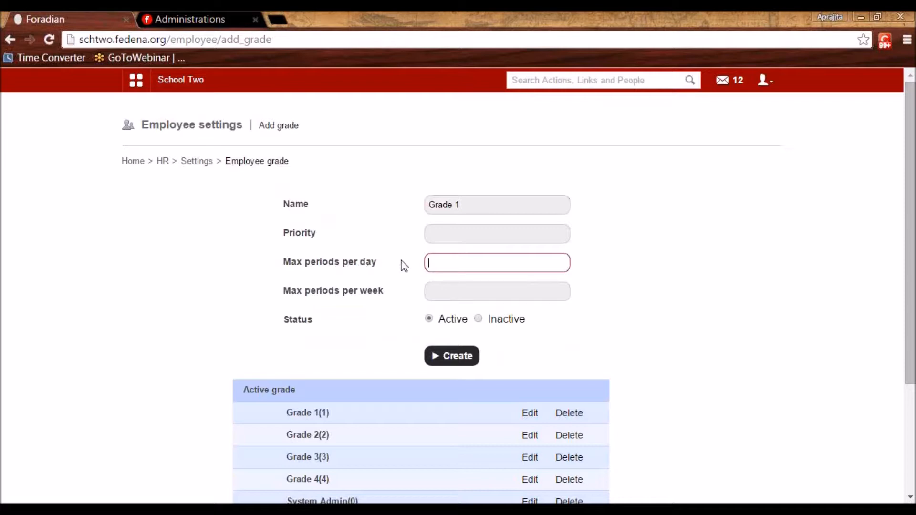
triple_click(472, 207)
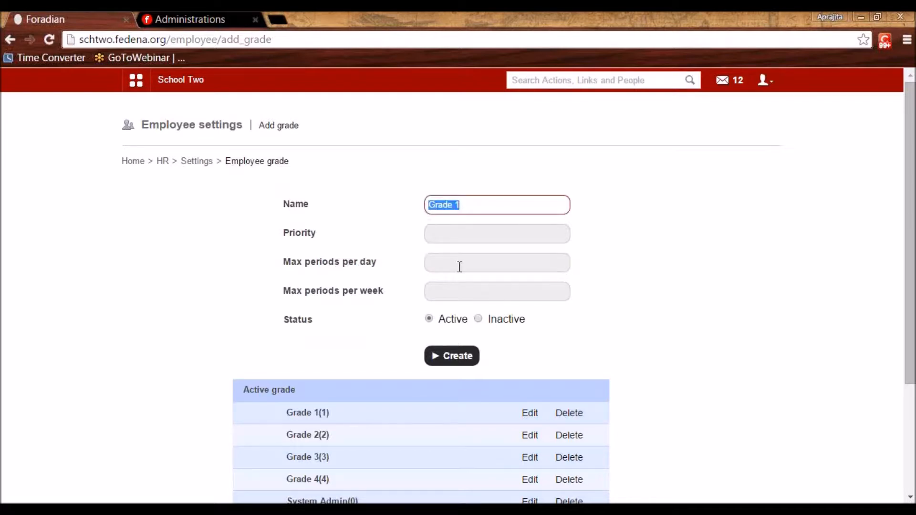
click(456, 266)
text(2)
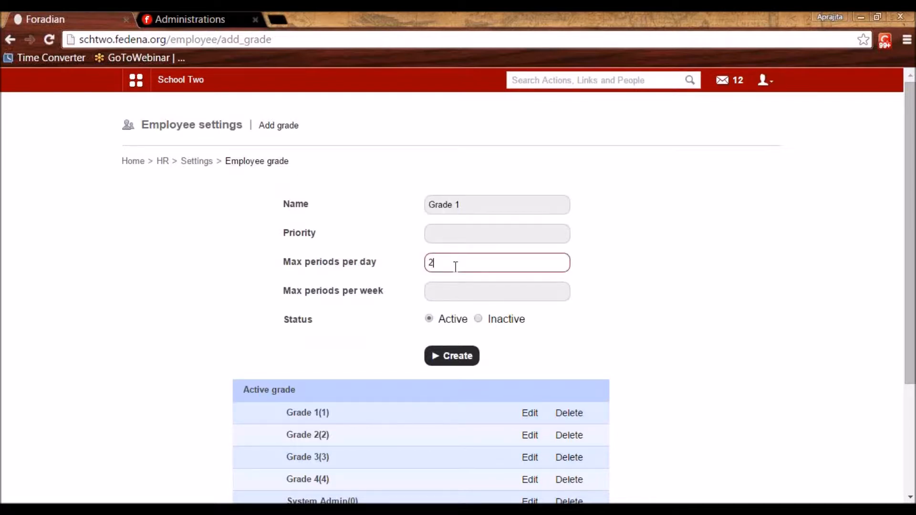
click(453, 286)
text(8)
triple_click(470, 206)
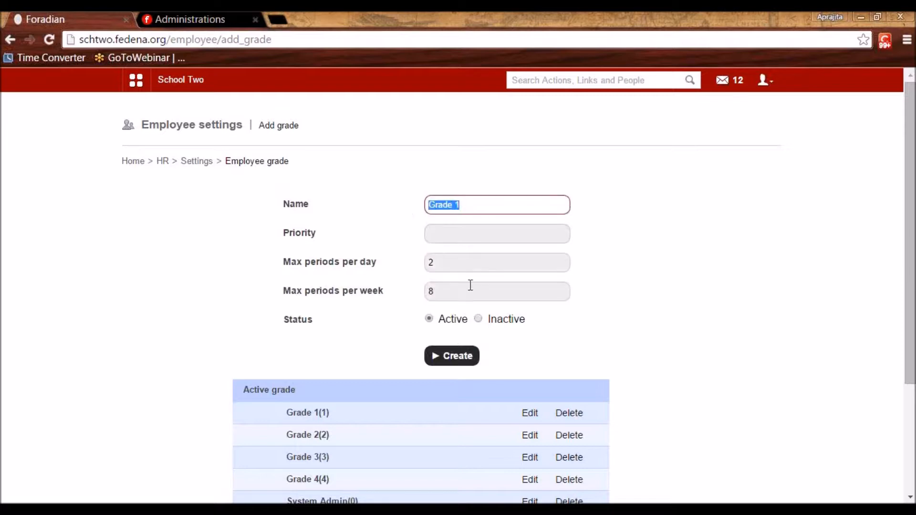
click(452, 294)
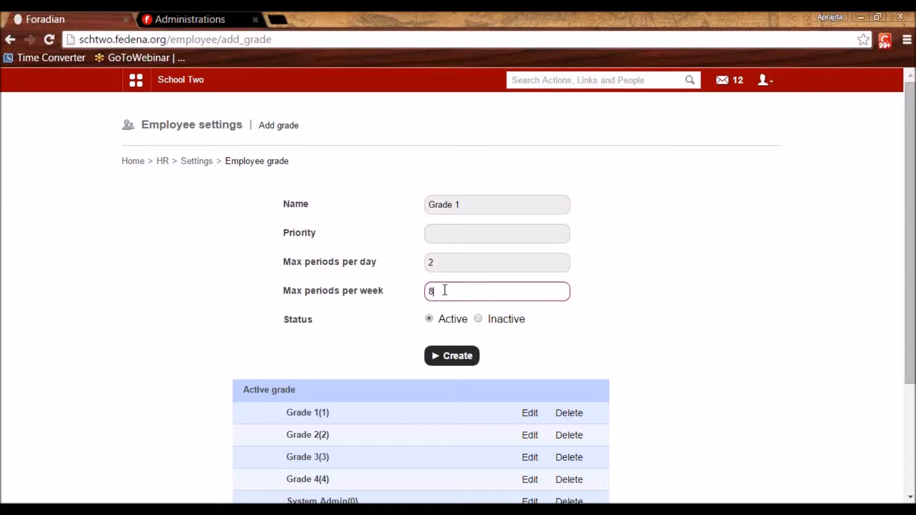
click(445, 235)
text(1)
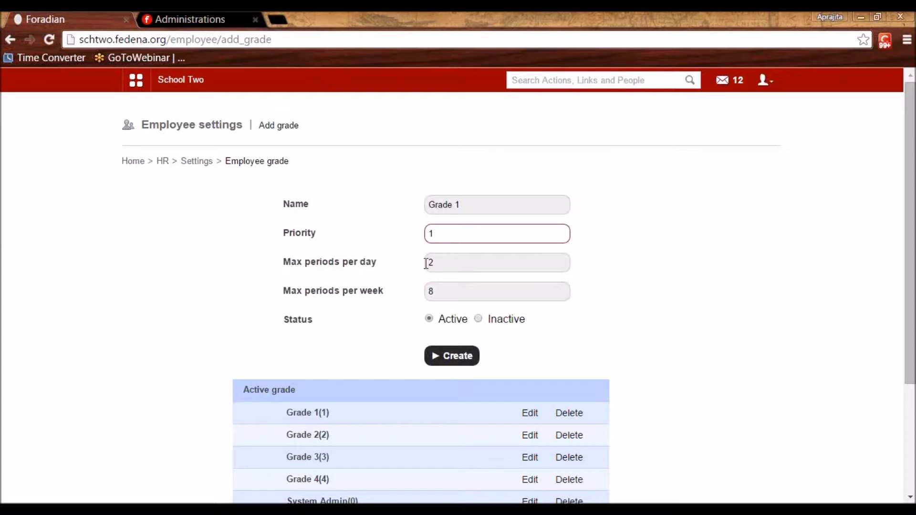
scroll(421, 348, down, 3)
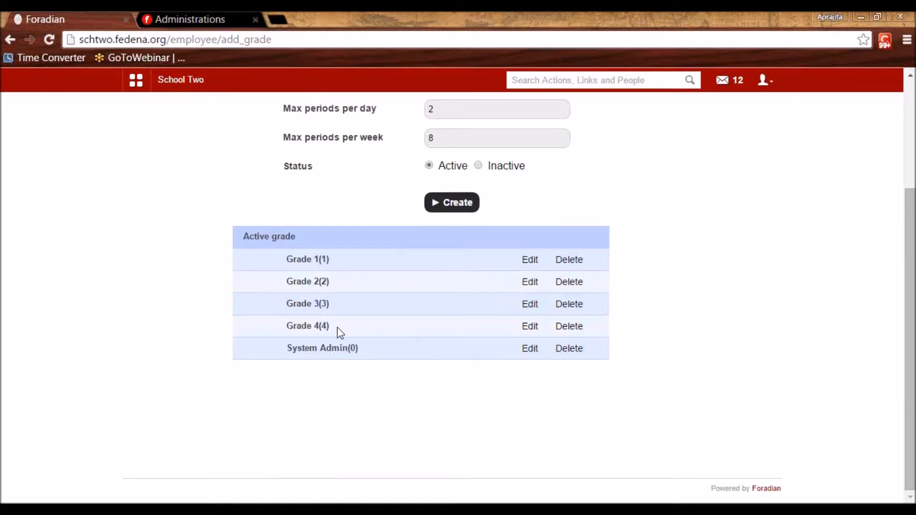
scroll(340, 333, up, 3)
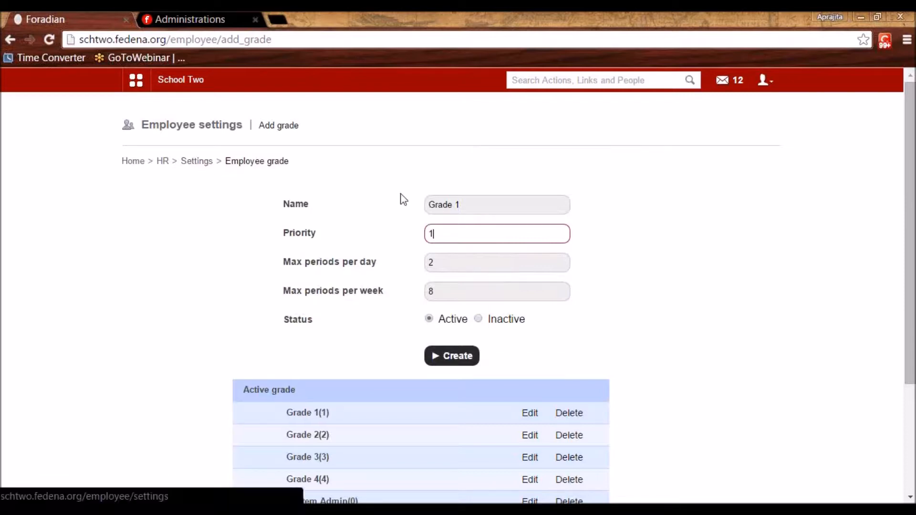
drag(475, 204, 412, 207)
click(614, 263)
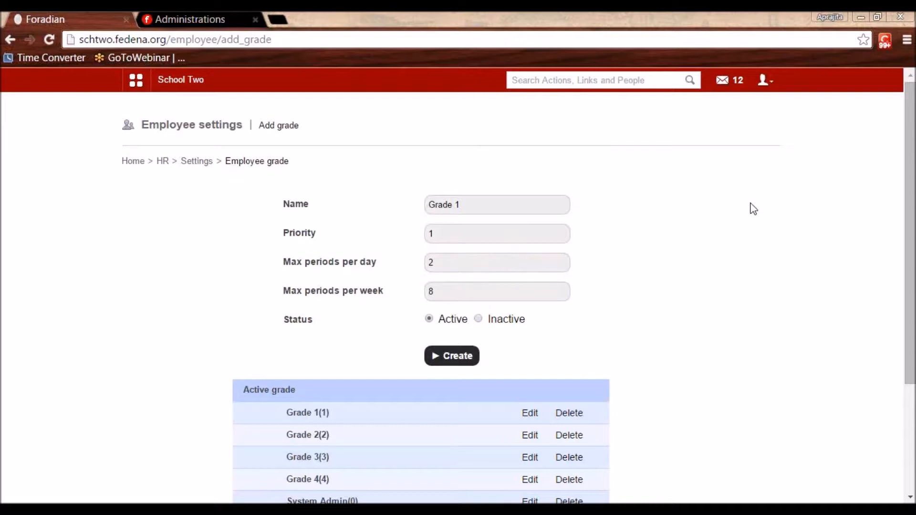
click(200, 163)
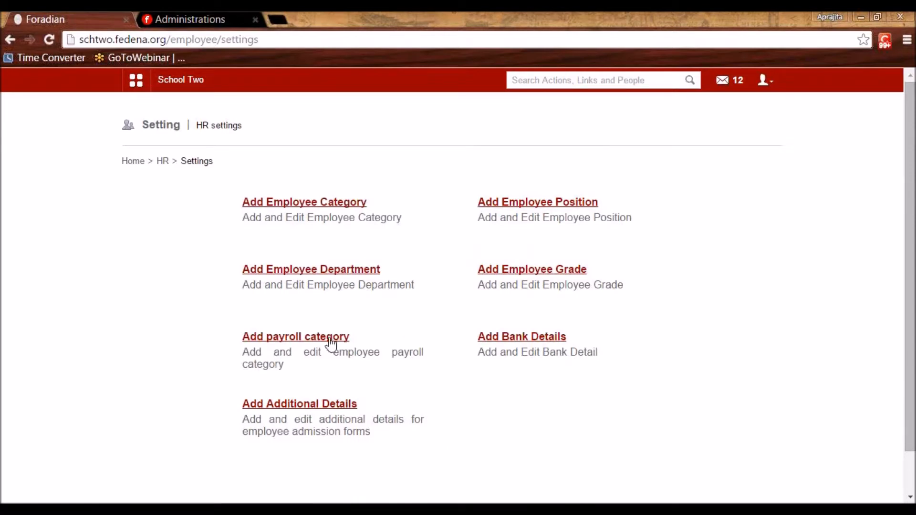
Start a new payroll category, typing 'Bas' as its name
click(326, 339)
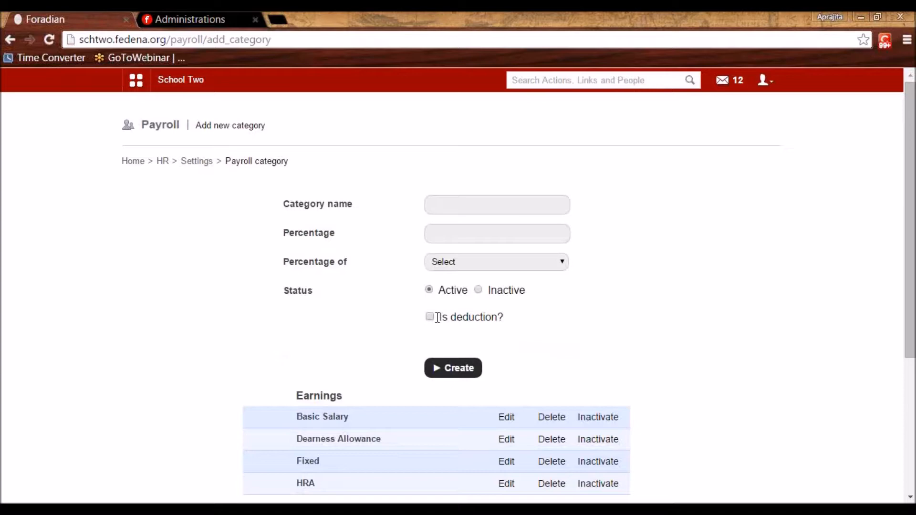
click(461, 203)
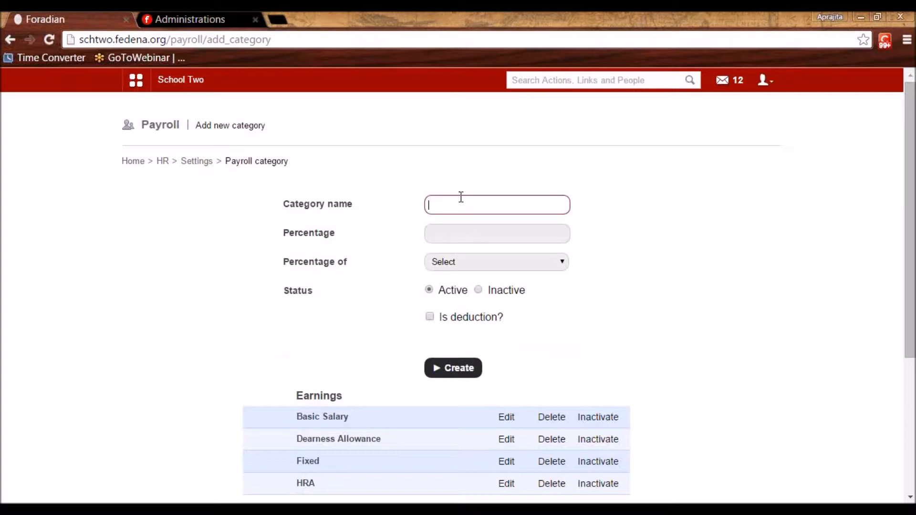
text(Bas)
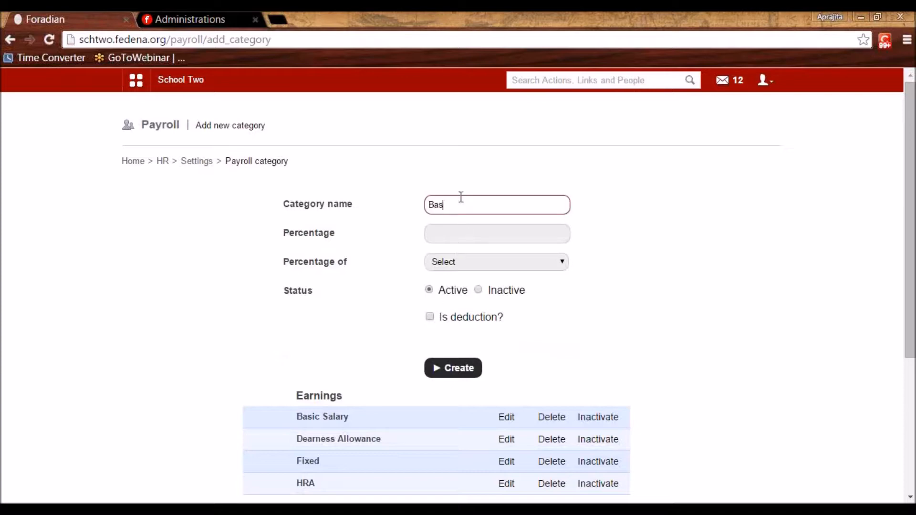